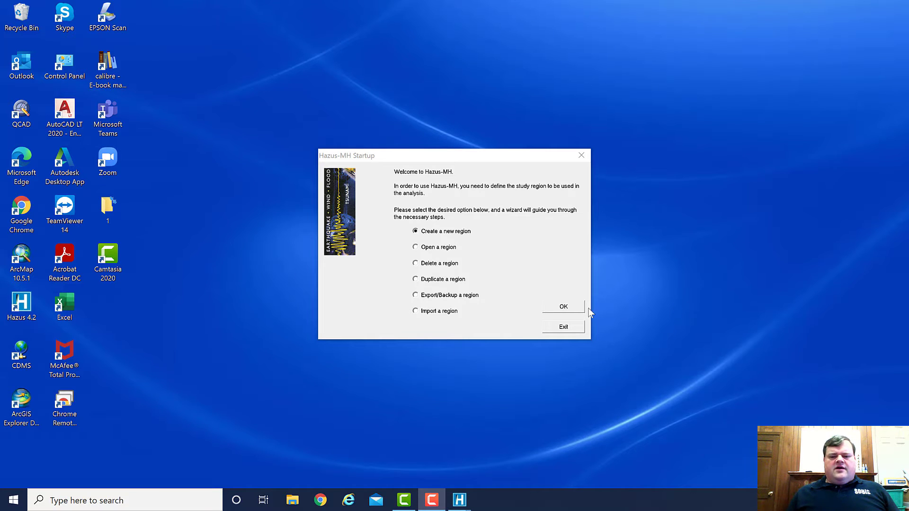
Start creating a new study region and name it VABeach_HUFL.
left_click(553, 310)
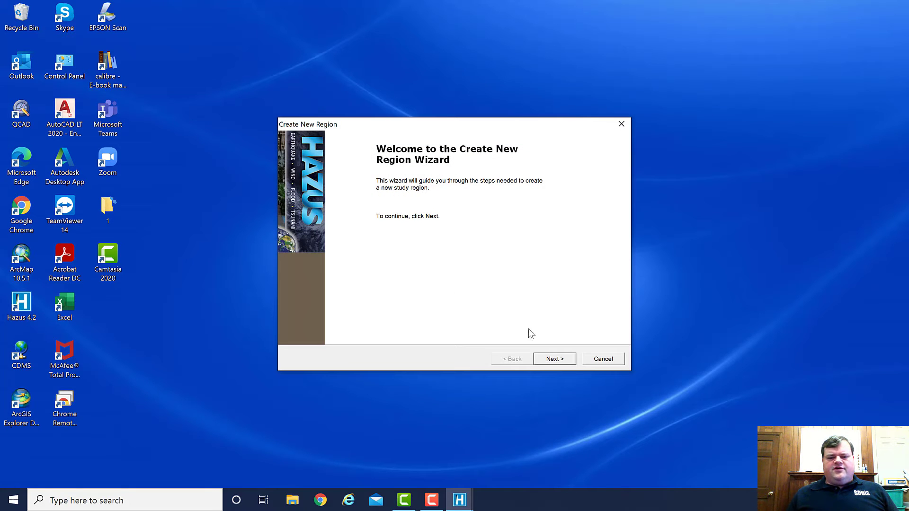
left_click(554, 359)
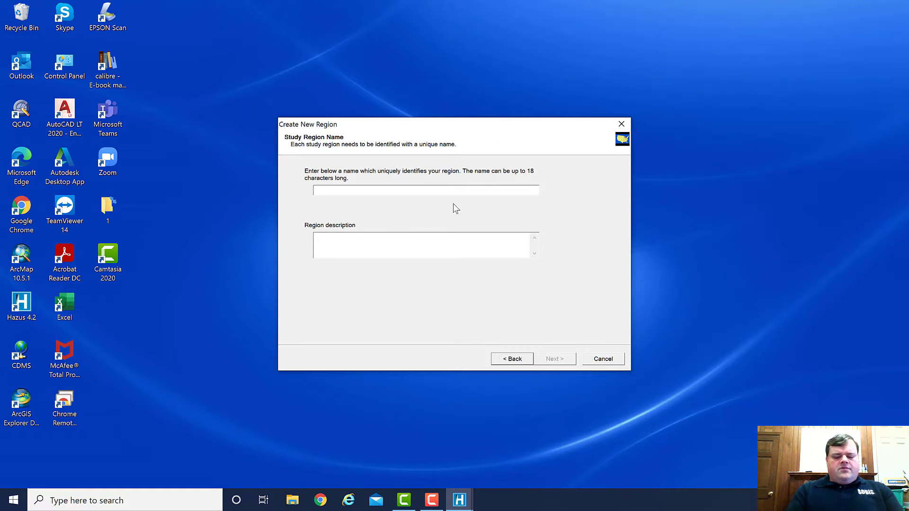
type("VABeach_")
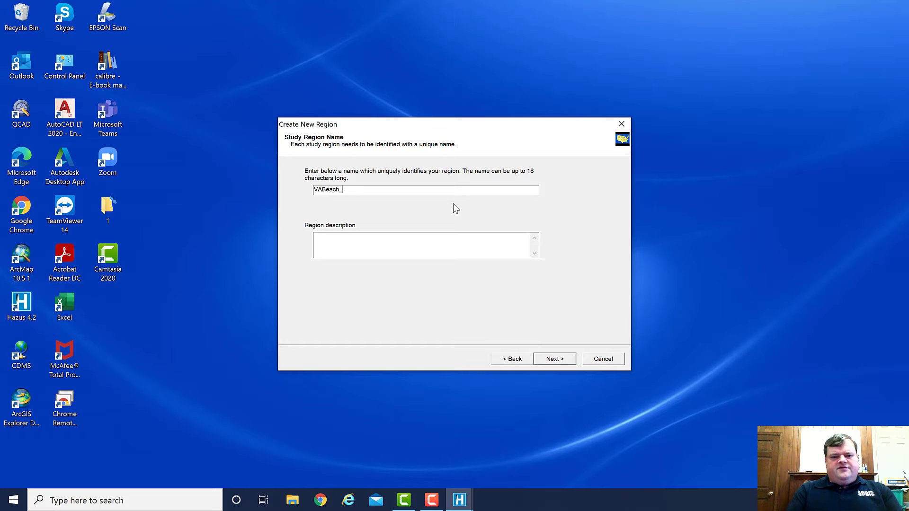
type("HUFL")
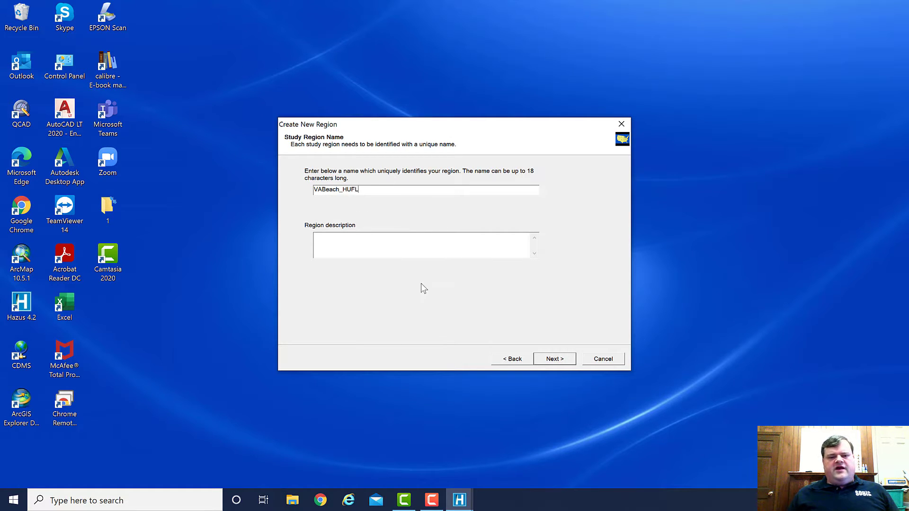
left_click(556, 359)
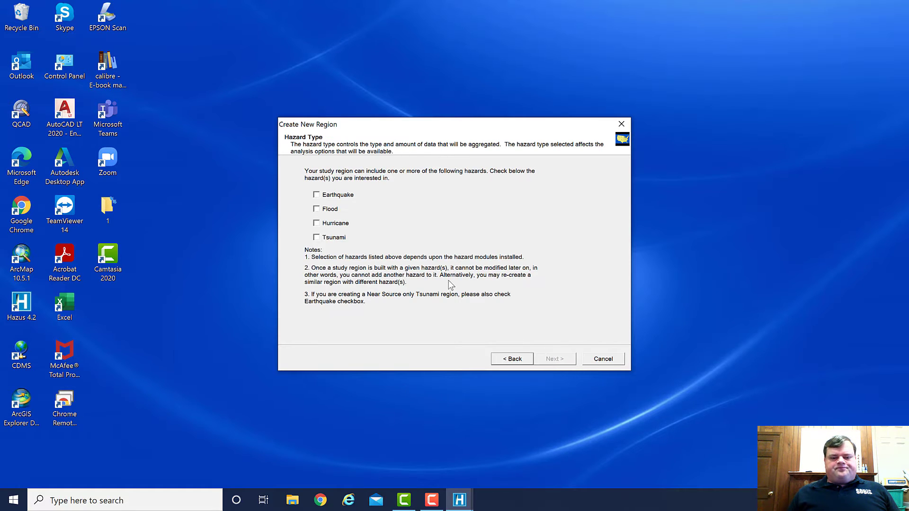
Include the Flood and Hurricane hazards in the new study region.
left_click(332, 209)
left_click(336, 225)
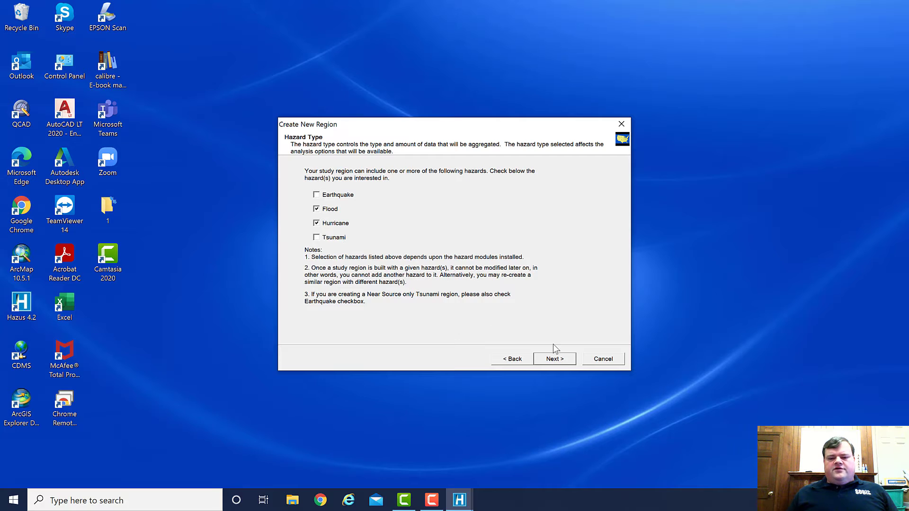
left_click(557, 361)
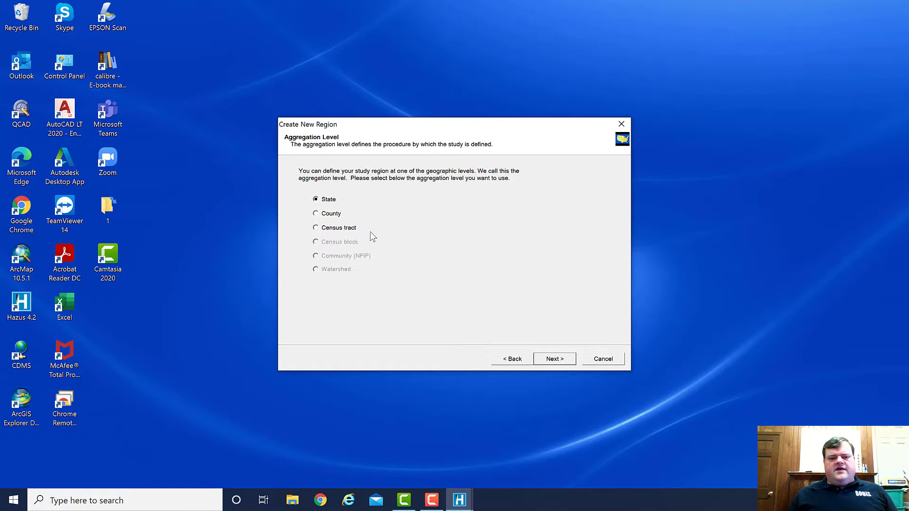
Define the study region at the County aggregation level and choose Virginia (VA) as its state.
left_click(333, 217)
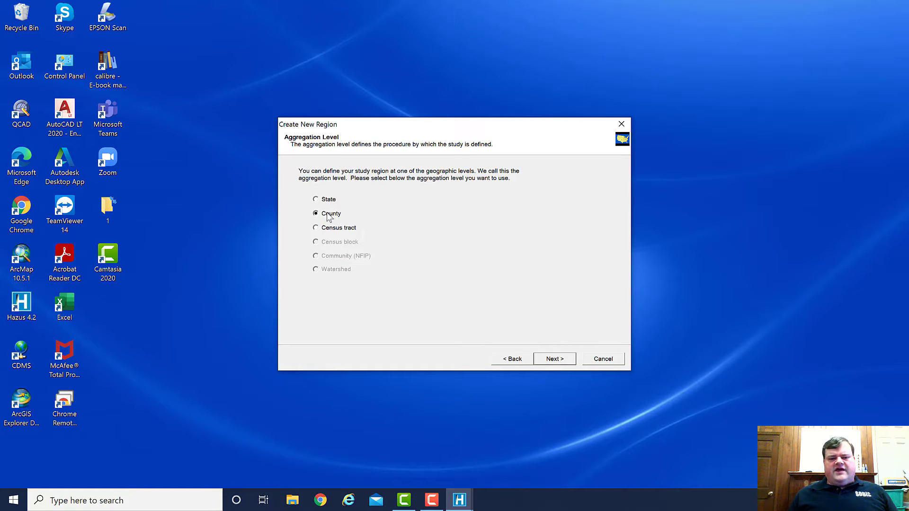
left_click(555, 360)
scroll(419, 239, "down", 2)
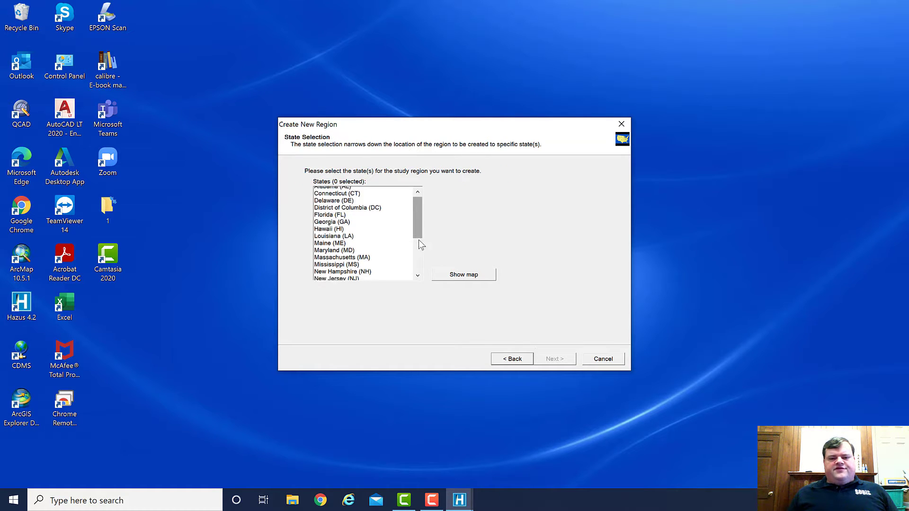
scroll(419, 239, "down", 3)
left_click(349, 268)
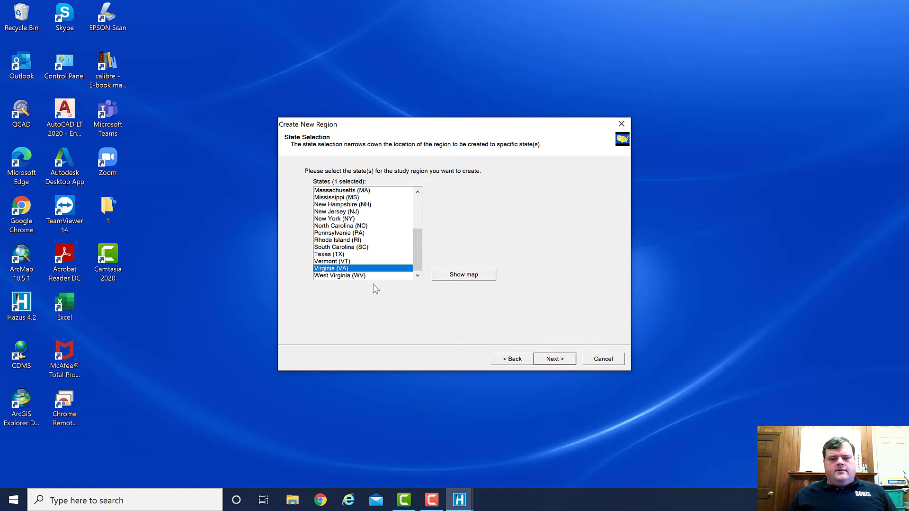
left_click(548, 362)
Choose Virginia Beach as the region's county, then finish the wizard to build the region.
left_click_drag(464, 202, 463, 259)
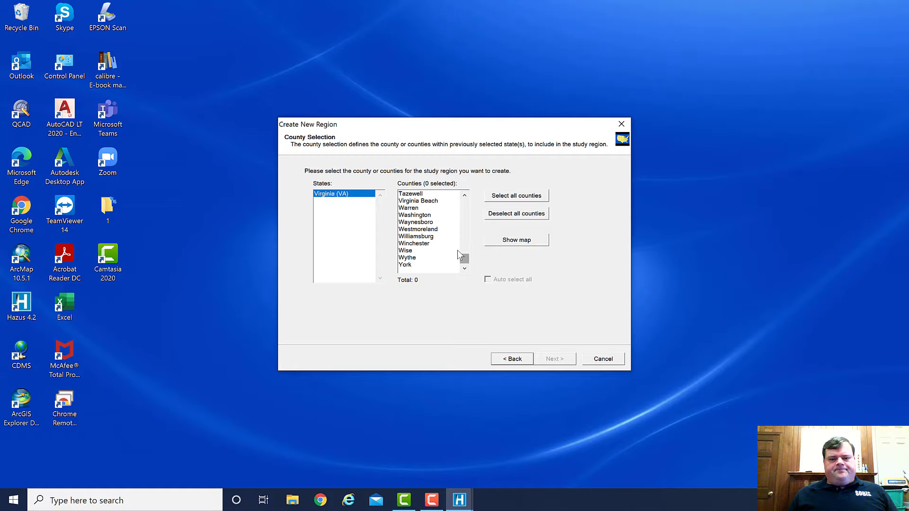
left_click(435, 209)
left_click(556, 360)
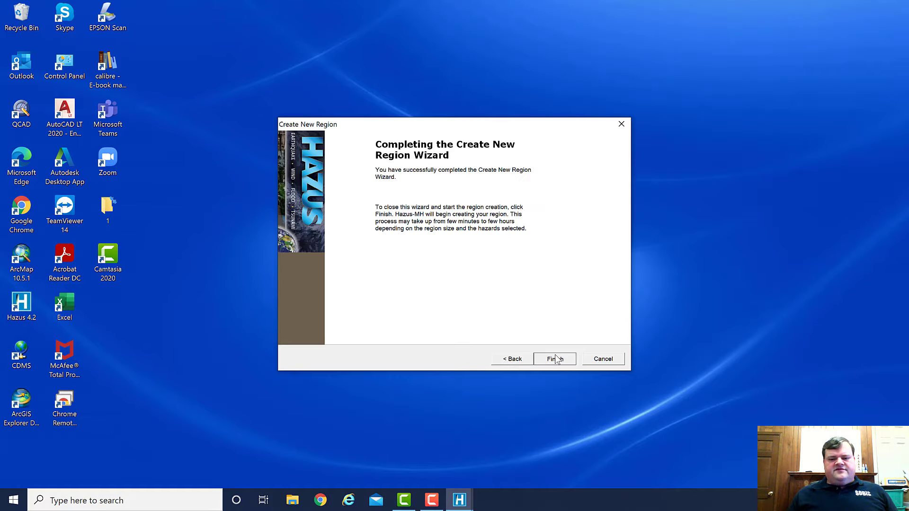
left_click(555, 359)
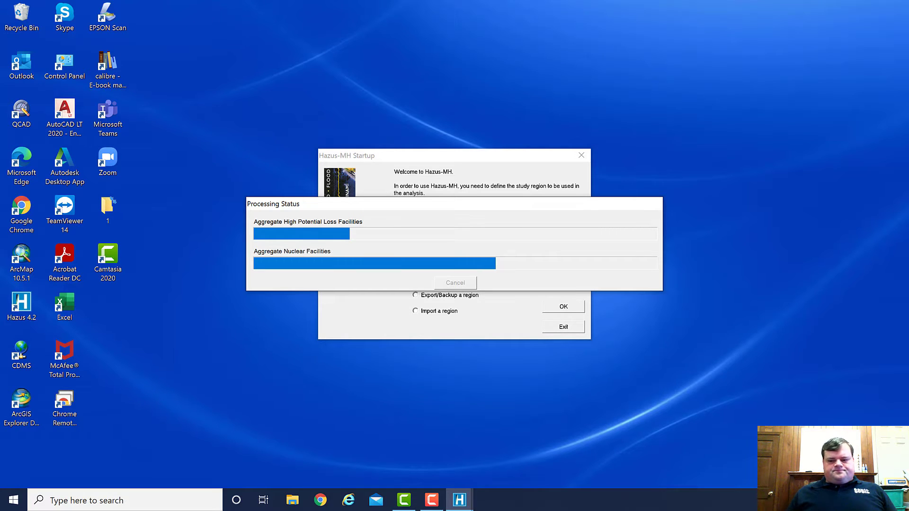
left_click(431, 500)
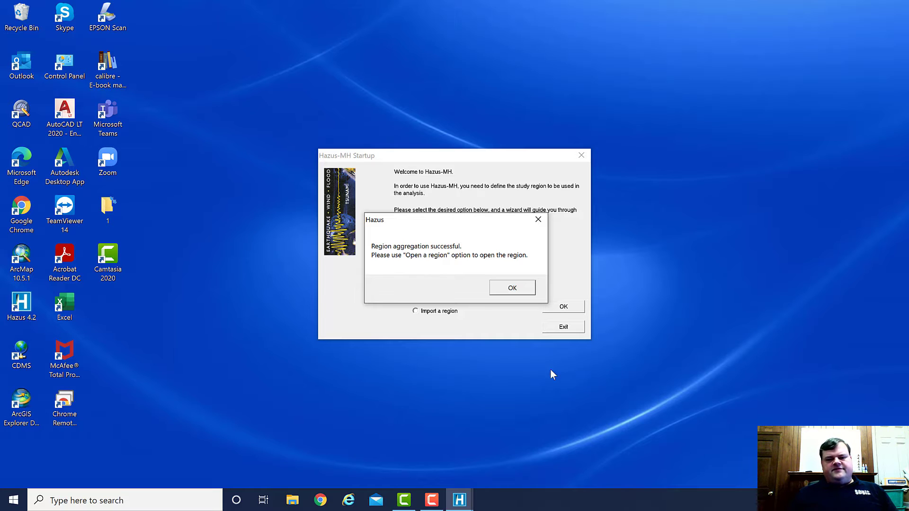
left_click(515, 286)
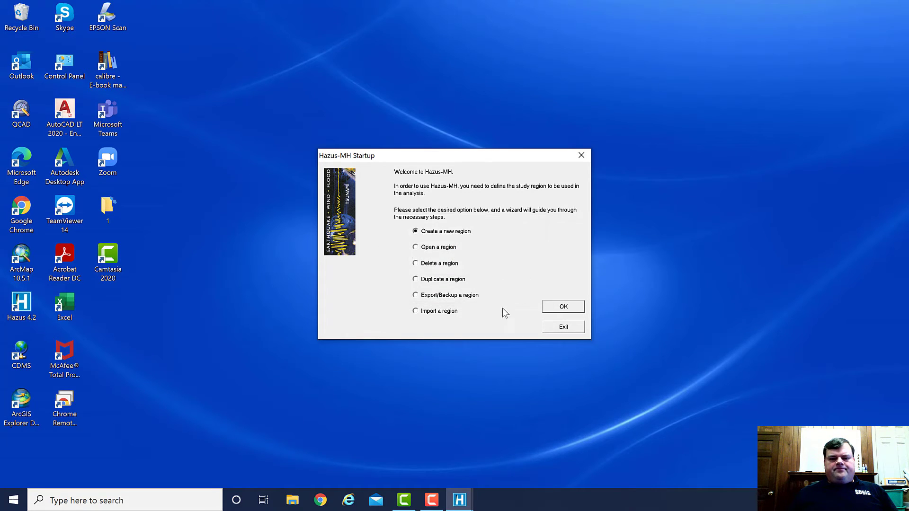
Open the VABeach_HUFL study region with Hurricane as the current hazard.
left_click(445, 248)
left_click(564, 307)
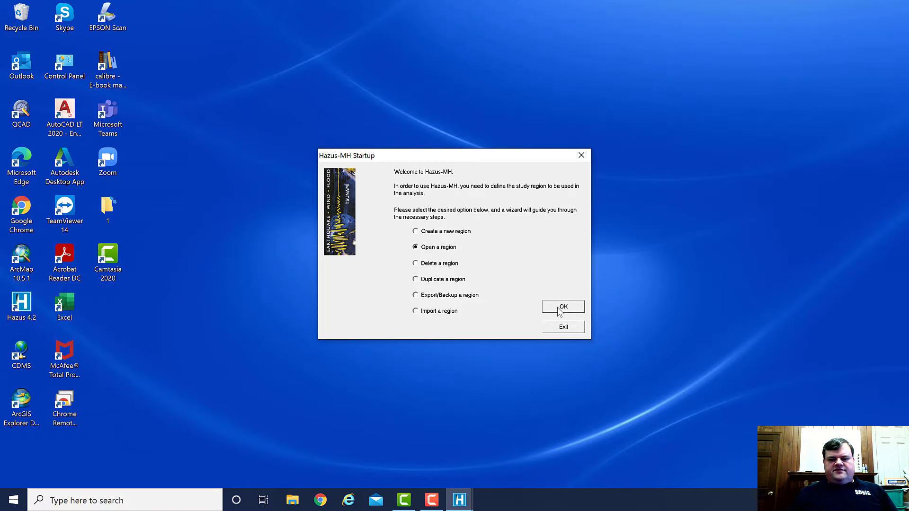
left_click(518, 345)
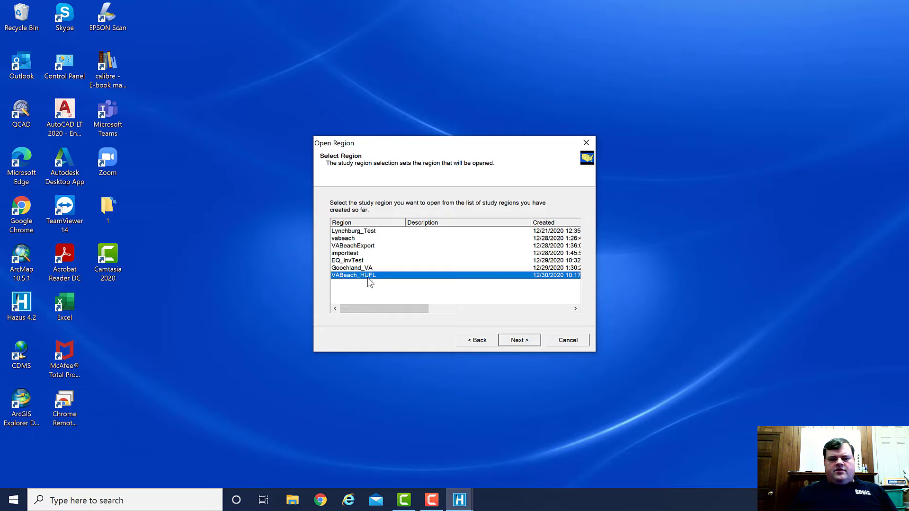
left_click(519, 340)
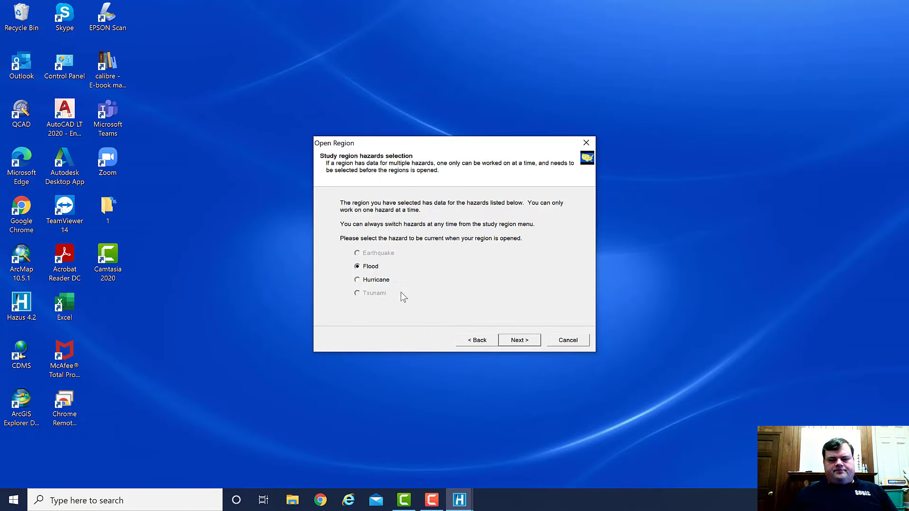
left_click(378, 279)
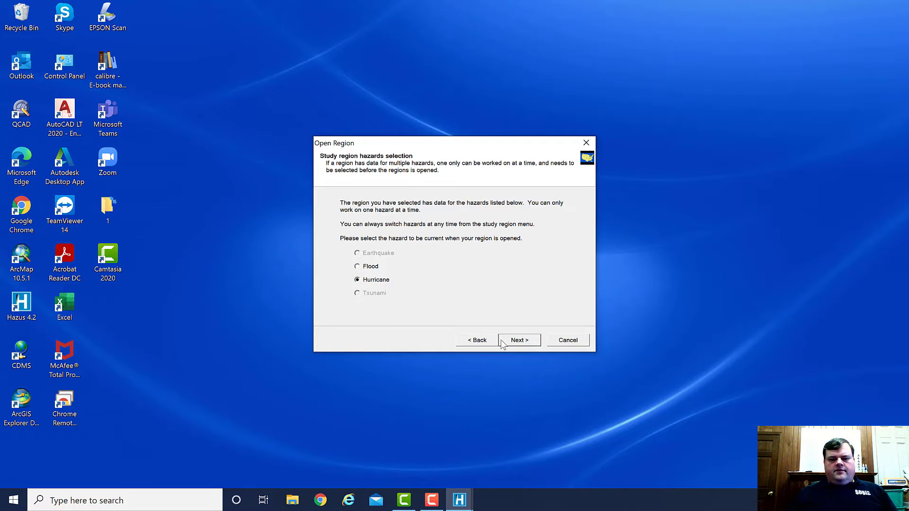
left_click(519, 340)
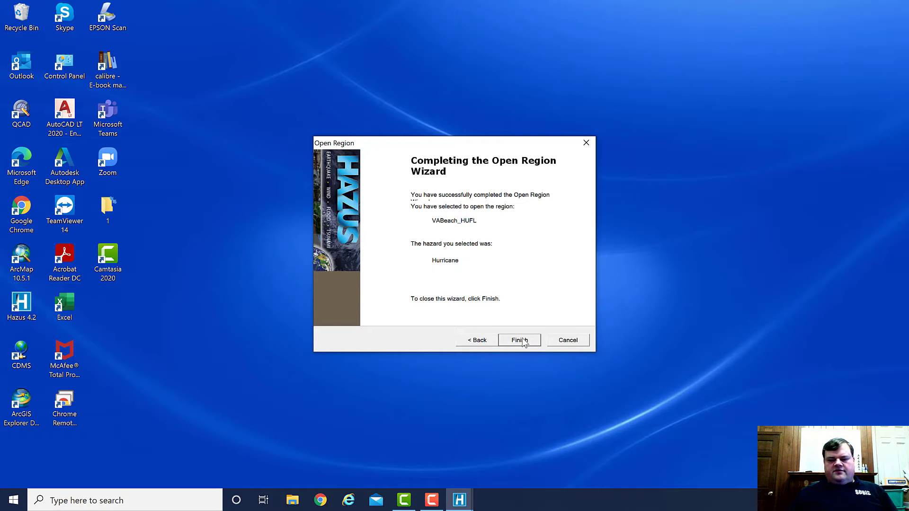
left_click(431, 500)
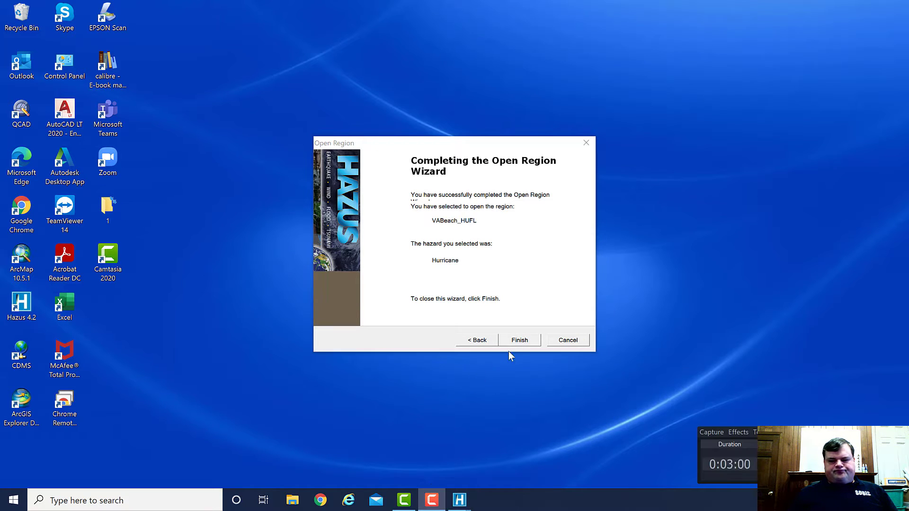
left_click(519, 340)
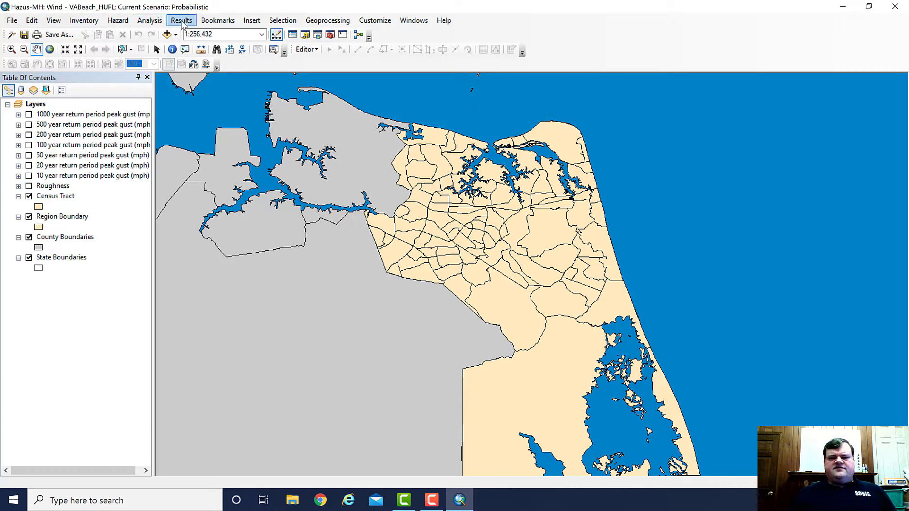
Examine the general building stock's dollar exposure by specific occupancy for buildings, contents and total, including the available table types.
left_click(84, 22)
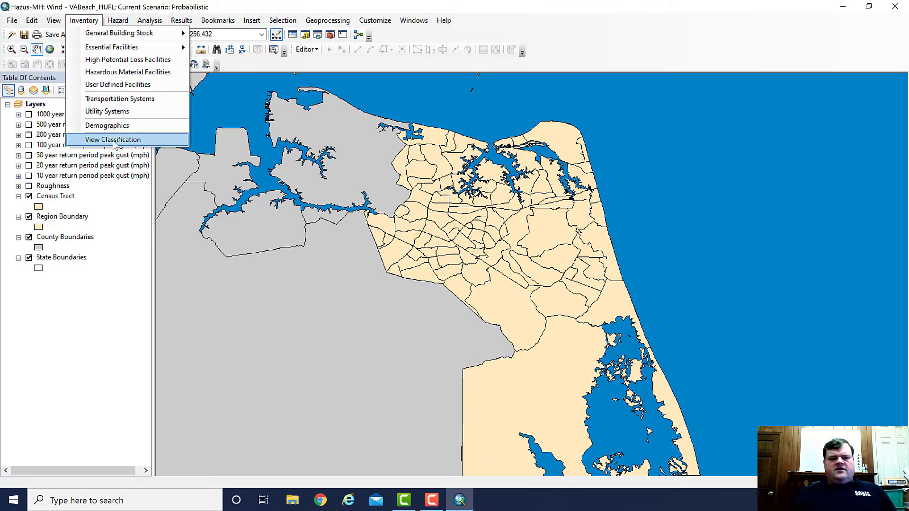
mouse_move(97, 51)
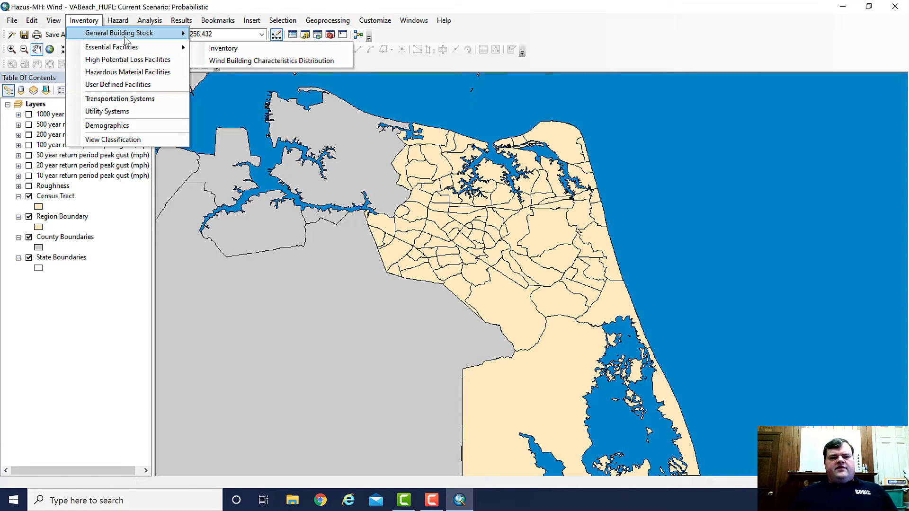
mouse_move(128, 37)
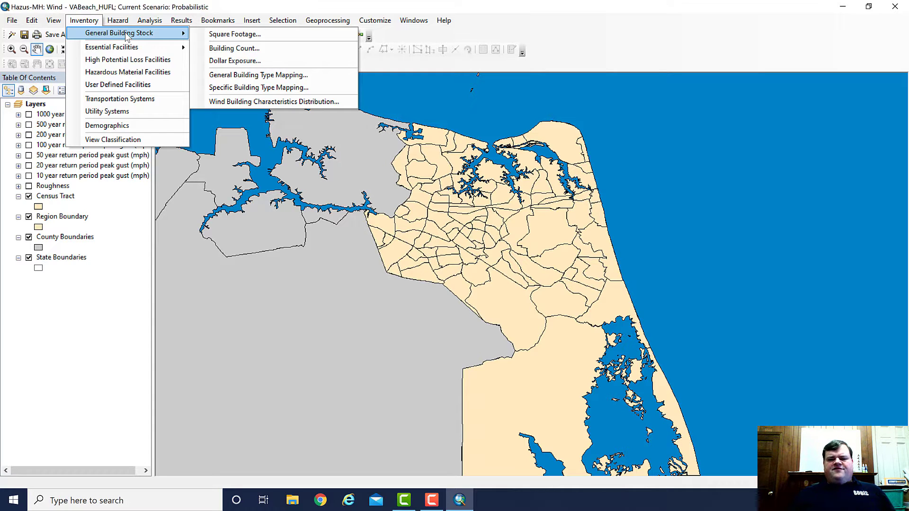
left_click(236, 60)
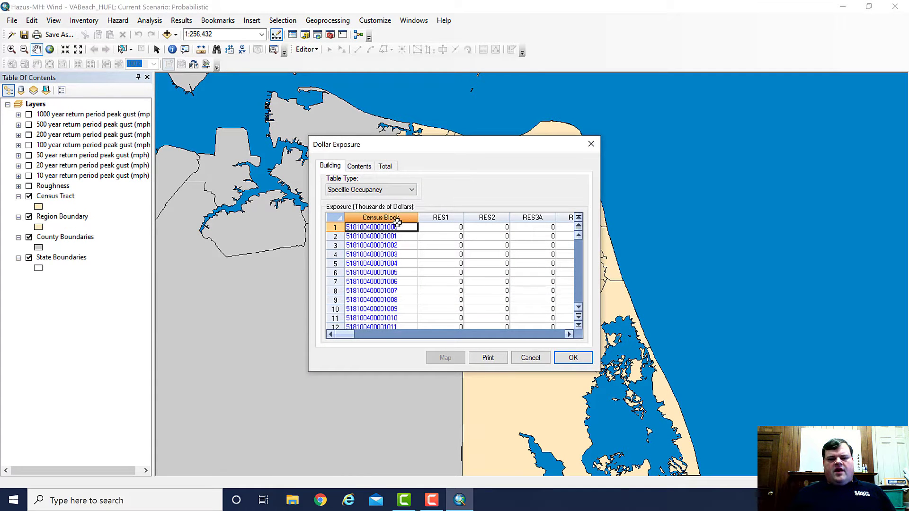
left_click_drag(418, 147, 332, 130)
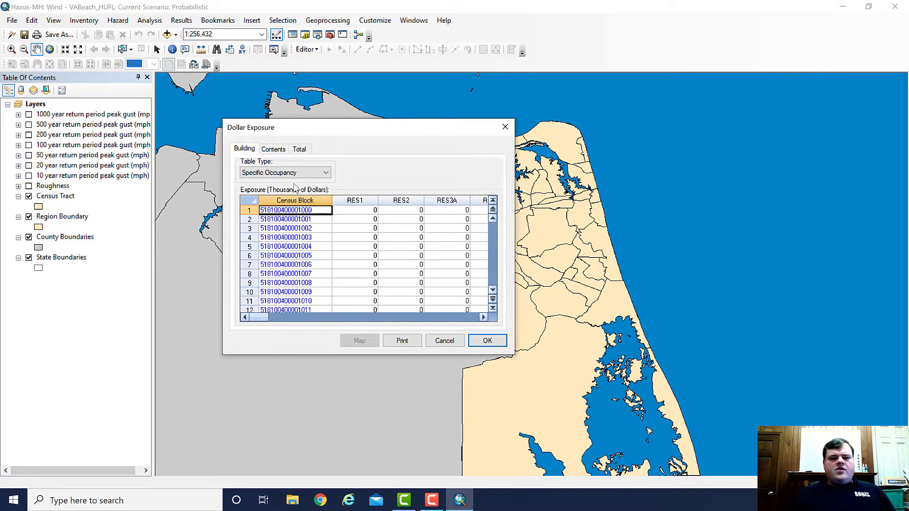
left_click(325, 174)
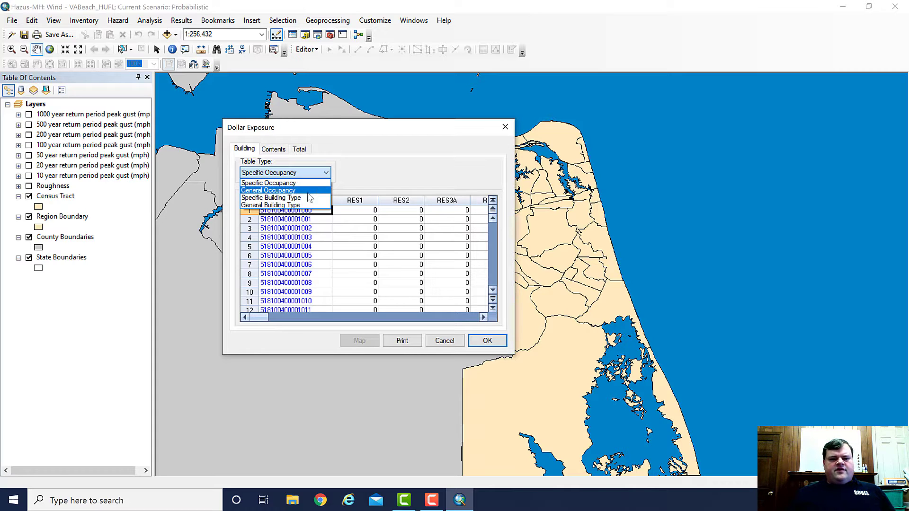
left_click(384, 174)
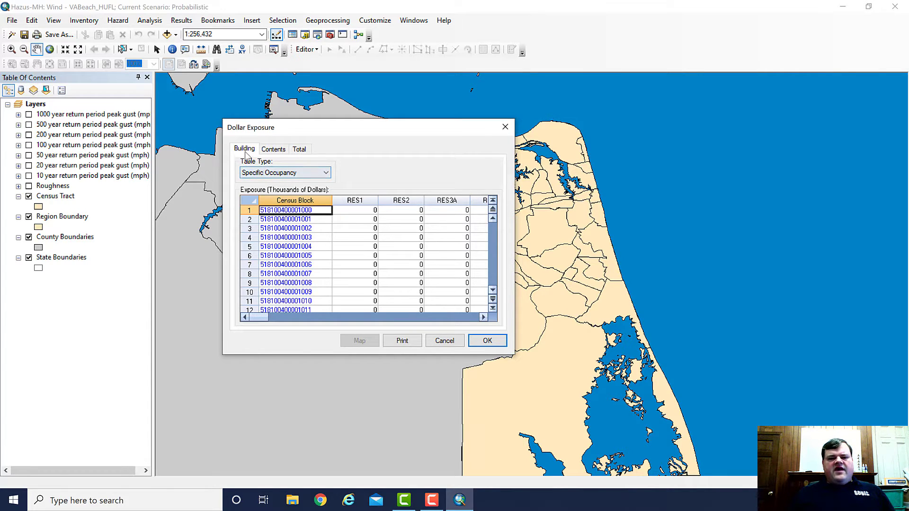
left_click(276, 151)
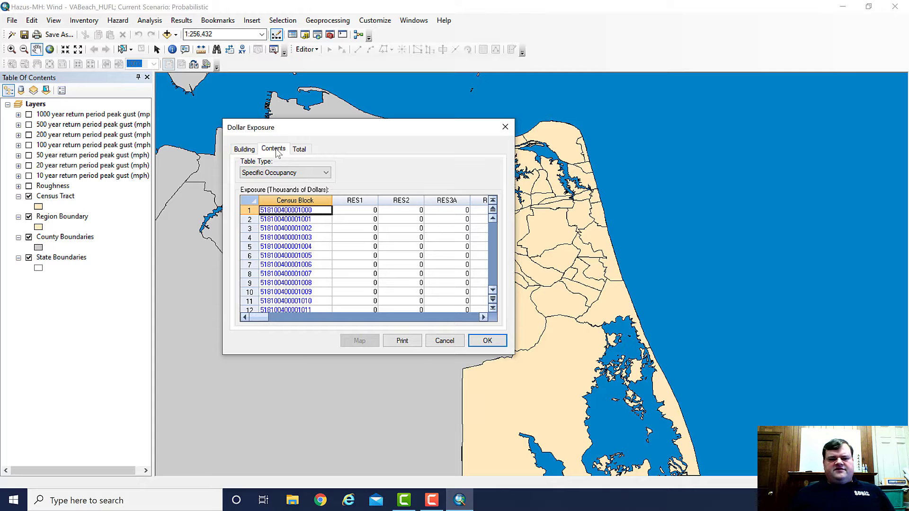
left_click(307, 150)
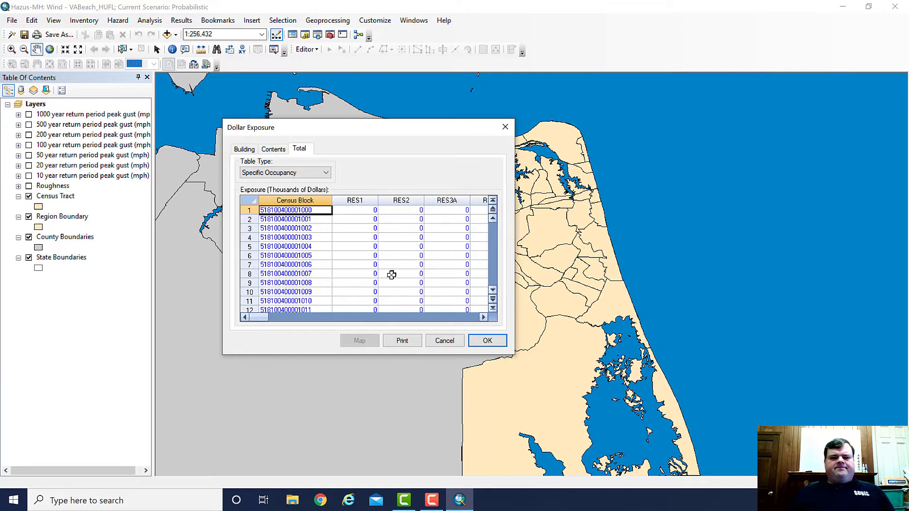
left_click(447, 341)
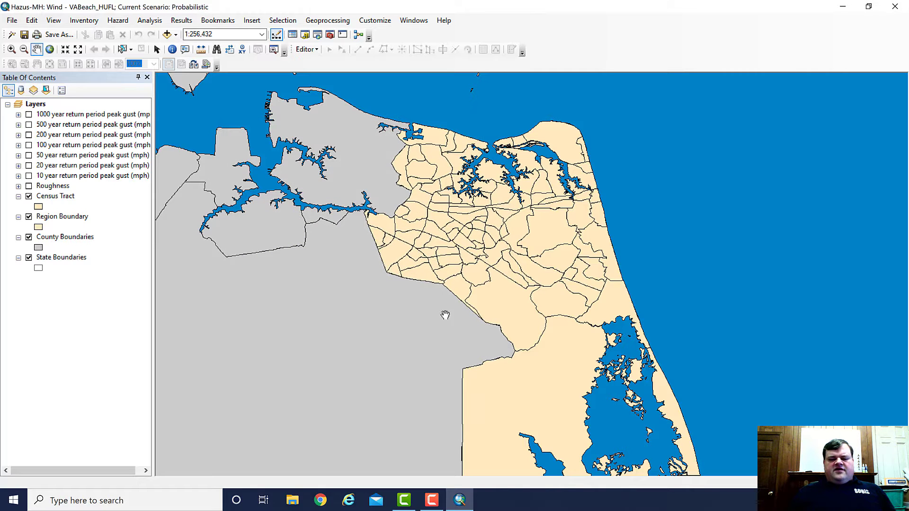
Open the General Building Type Mapping and list the census block mapping schemes for Virginia Beach, VA.
left_click(77, 21)
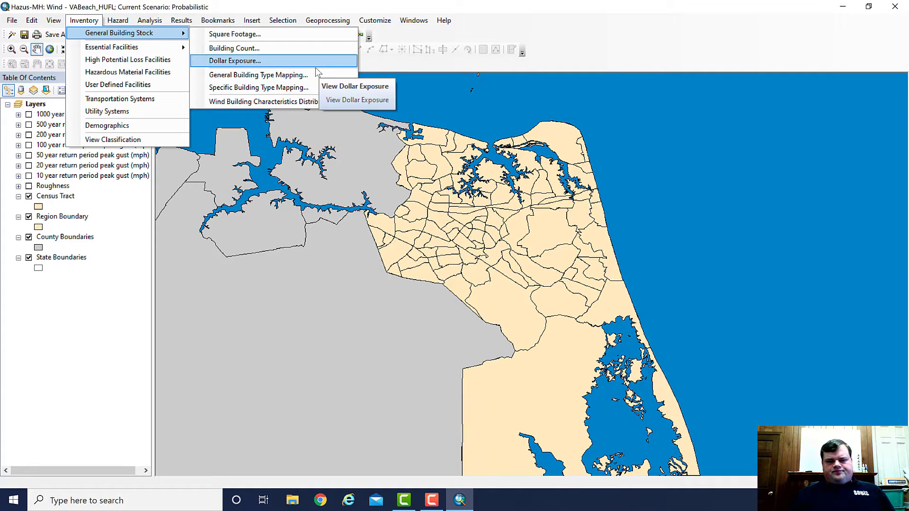
left_click(243, 76)
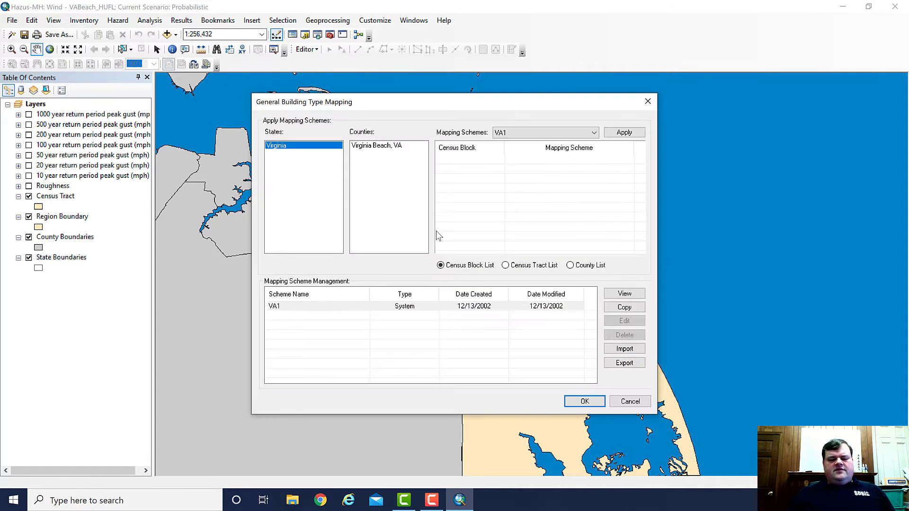
left_click(382, 146)
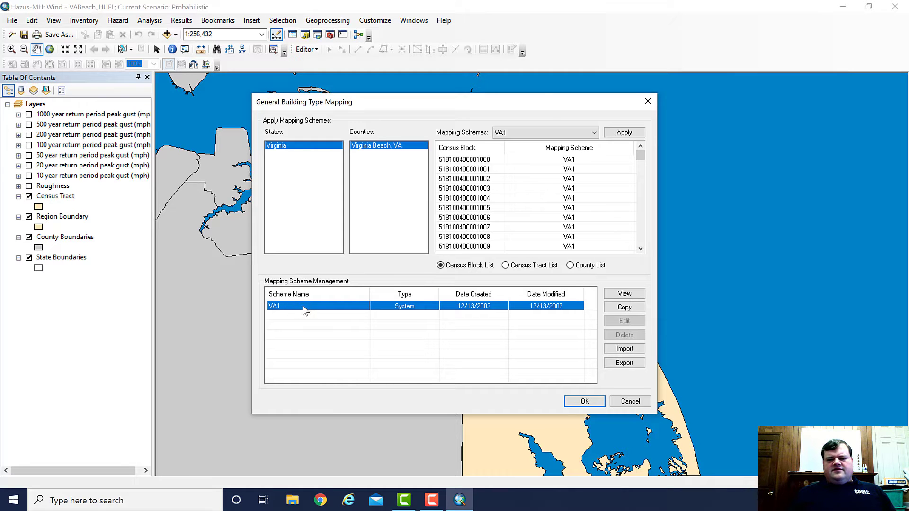
View the VA1 scheme's general occupancy by general building type distribution, examining the RES1 row, and close the General Building Type Mapping.
left_click(625, 293)
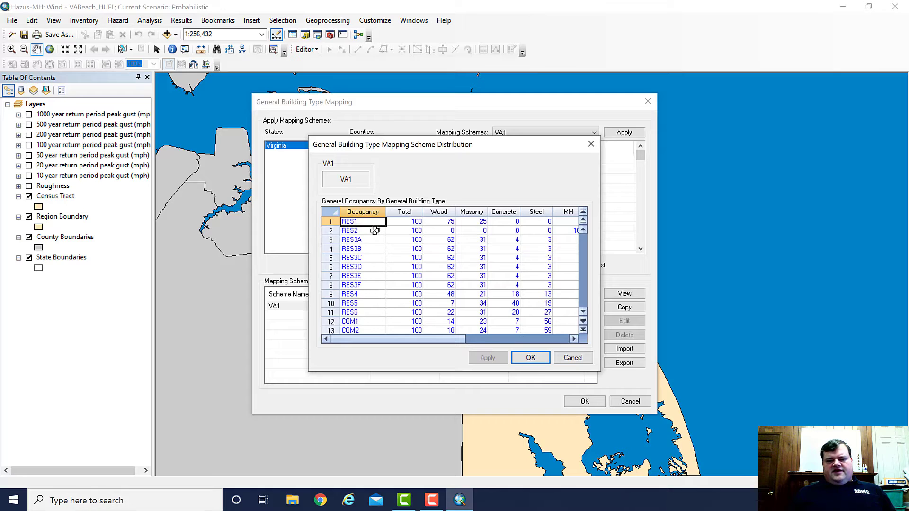
left_click(332, 223)
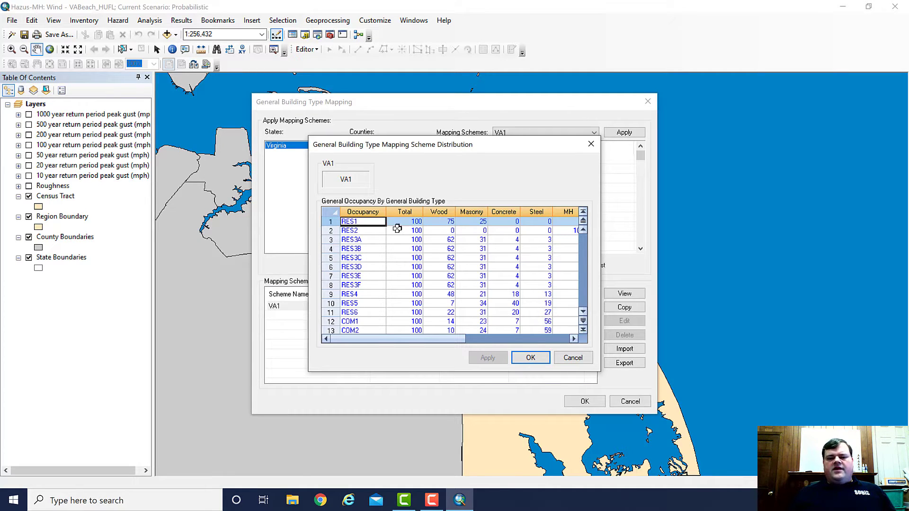
left_click(572, 357)
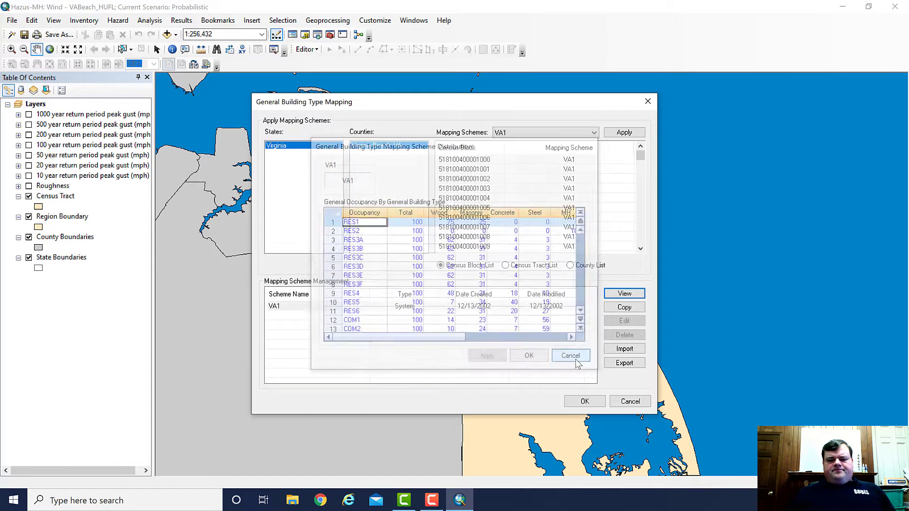
left_click(304, 307)
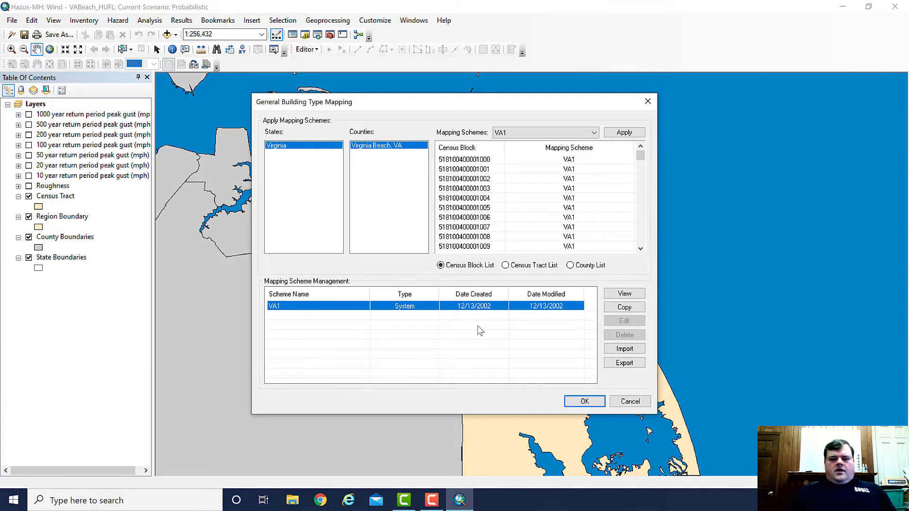
left_click(615, 400)
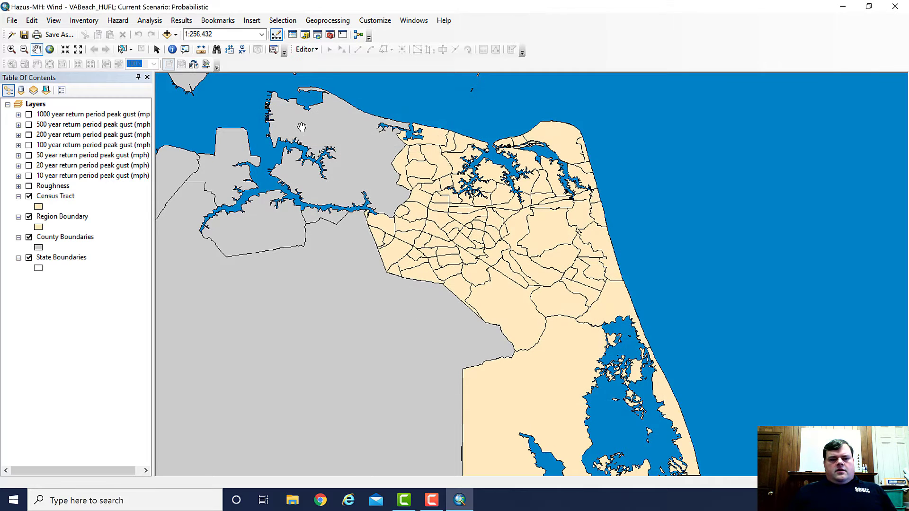
Open the general building stock's Specific Building Type Mapping and list the census block mapping schemes for Virginia Beach, VA.
left_click(118, 20)
mouse_move(86, 21)
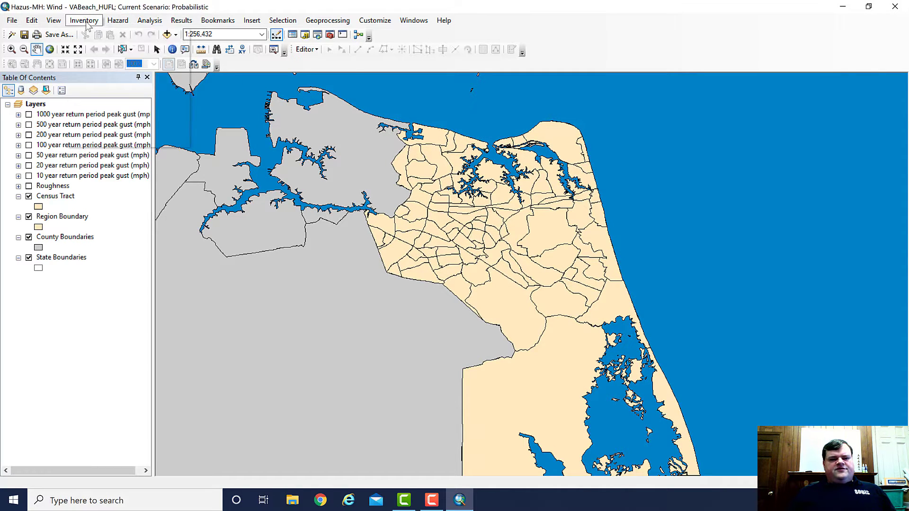
mouse_move(142, 33)
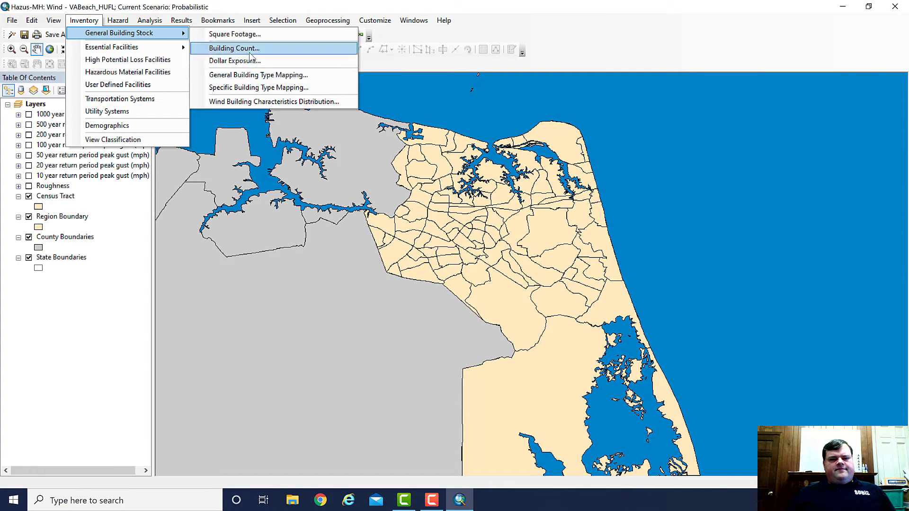
left_click(250, 87)
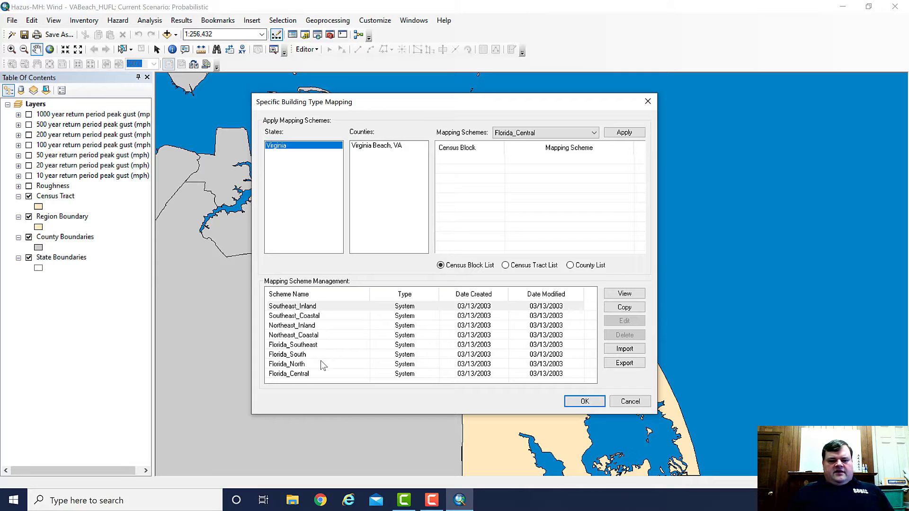
left_click(328, 315)
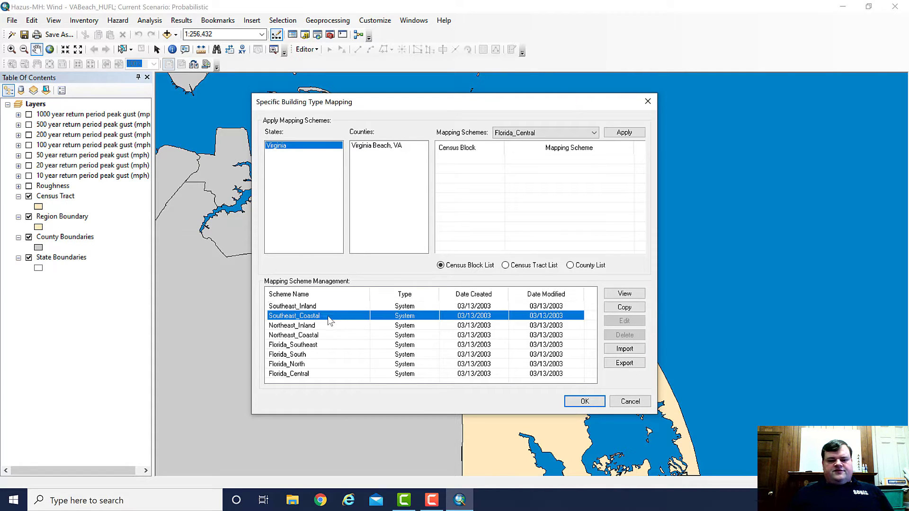
left_click(385, 146)
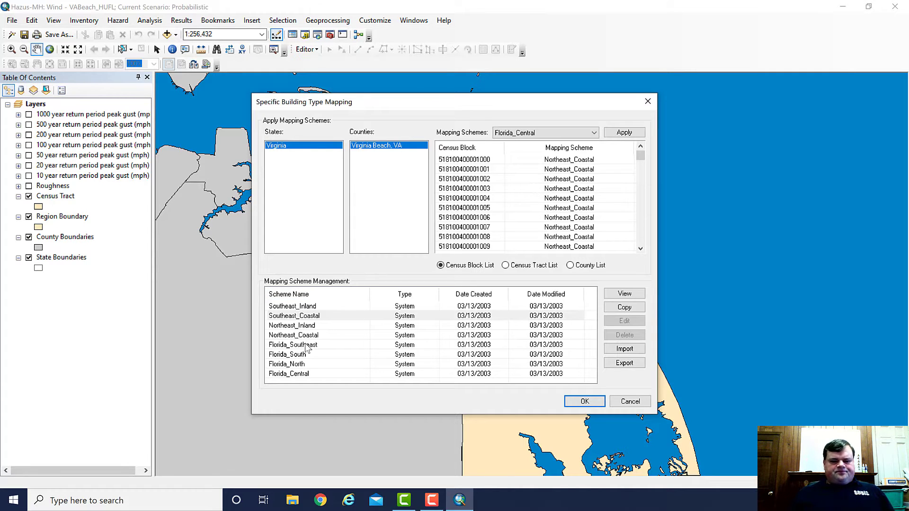
View the Northeast_Coastal scheme's specific building type distribution for wood, and close the Specific Building Type Mapping.
left_click(320, 334)
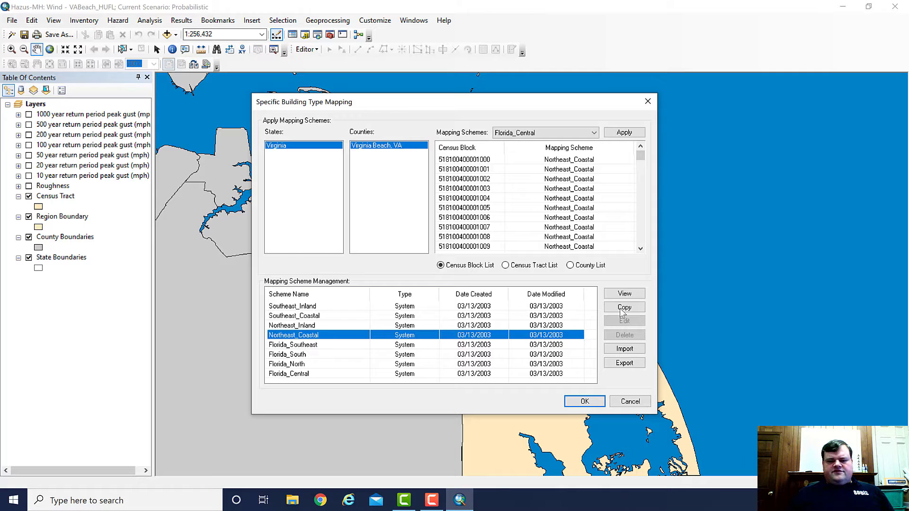
left_click(637, 294)
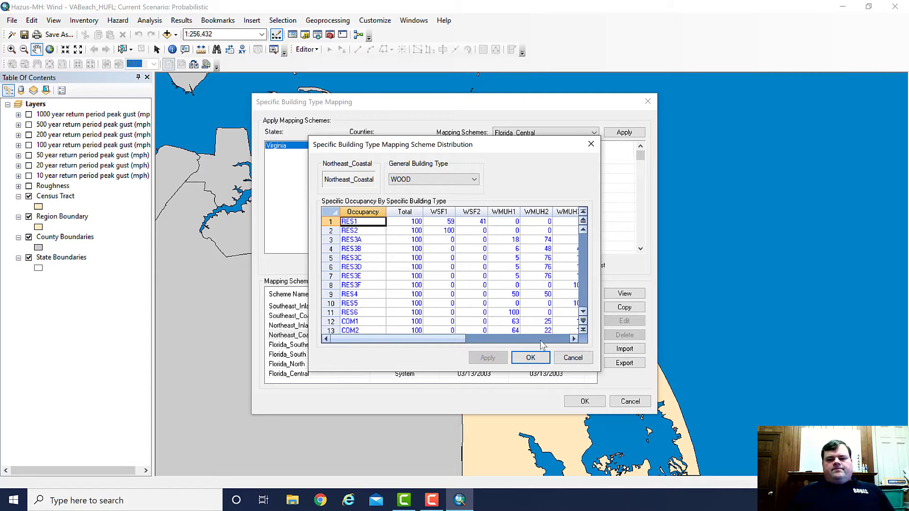
left_click(573, 358)
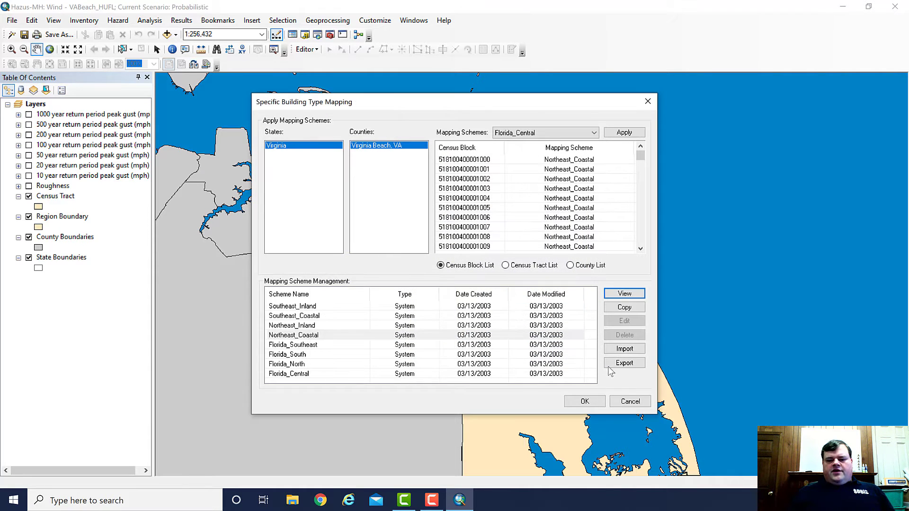
left_click(631, 402)
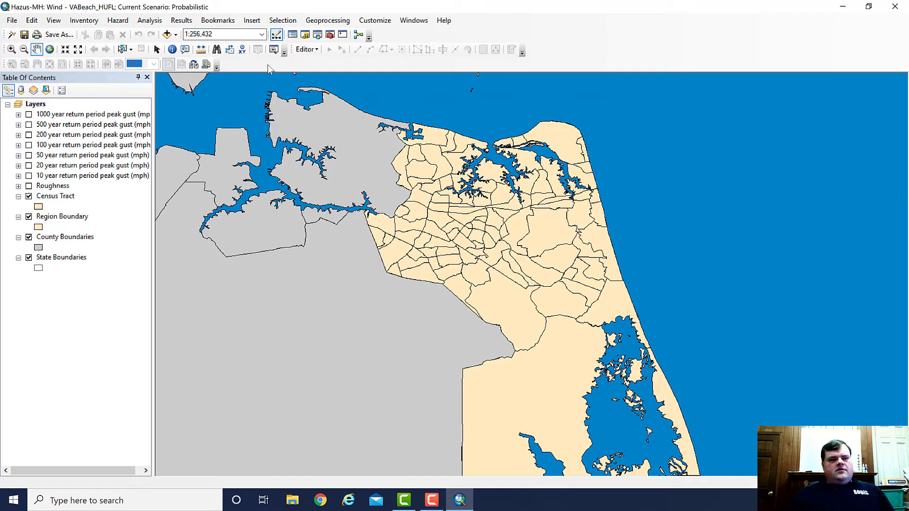
Look up the Model Building Types descriptions in the inventory classifications for buildings and facilities, and close the classifications.
left_click(83, 20)
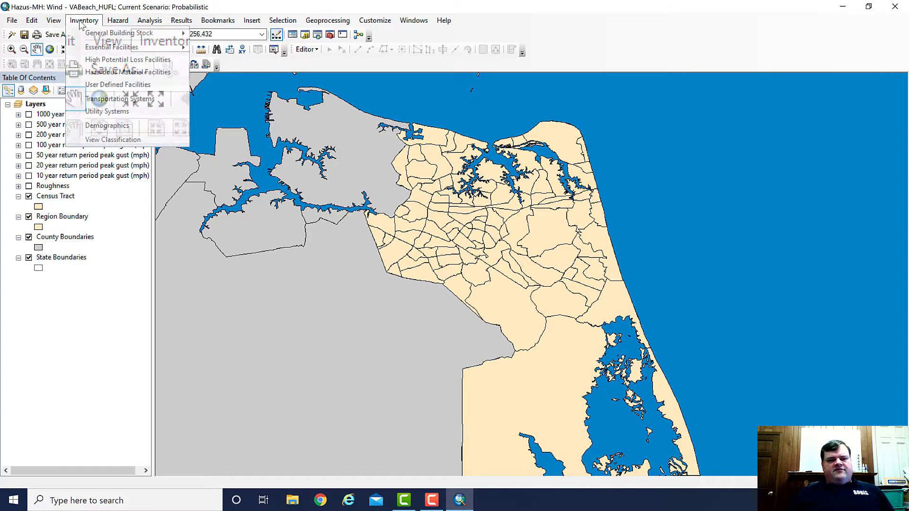
left_click(118, 140)
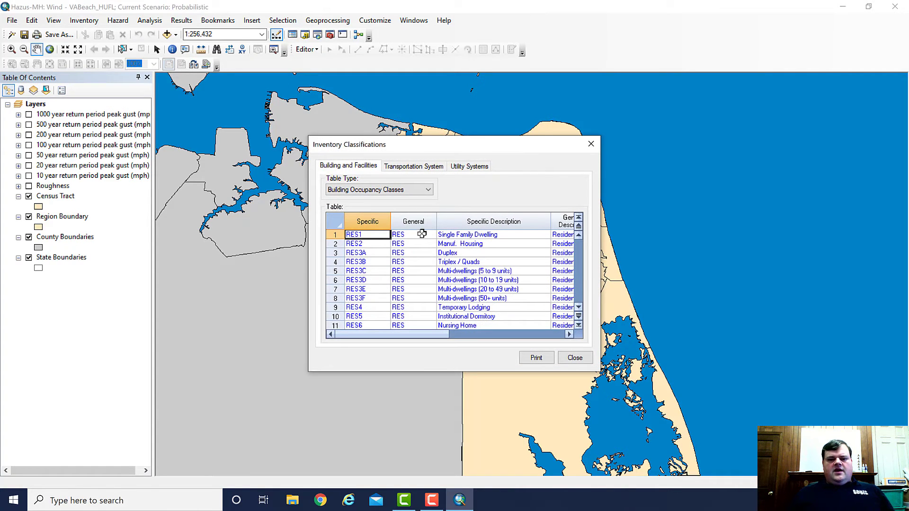
left_click(429, 190)
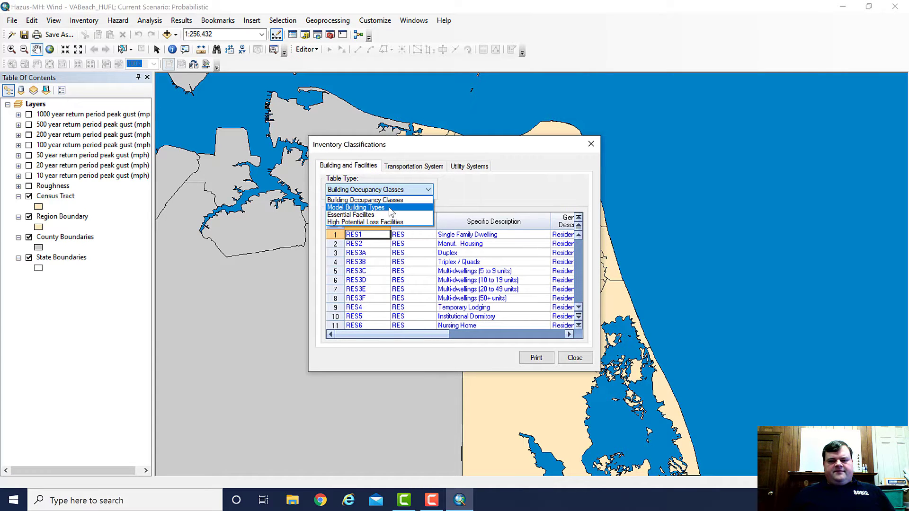
left_click(390, 207)
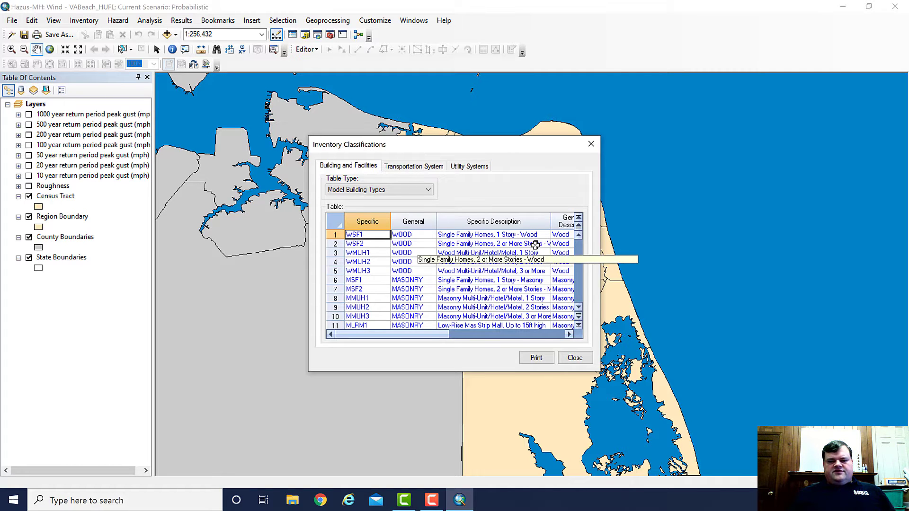
left_click(574, 358)
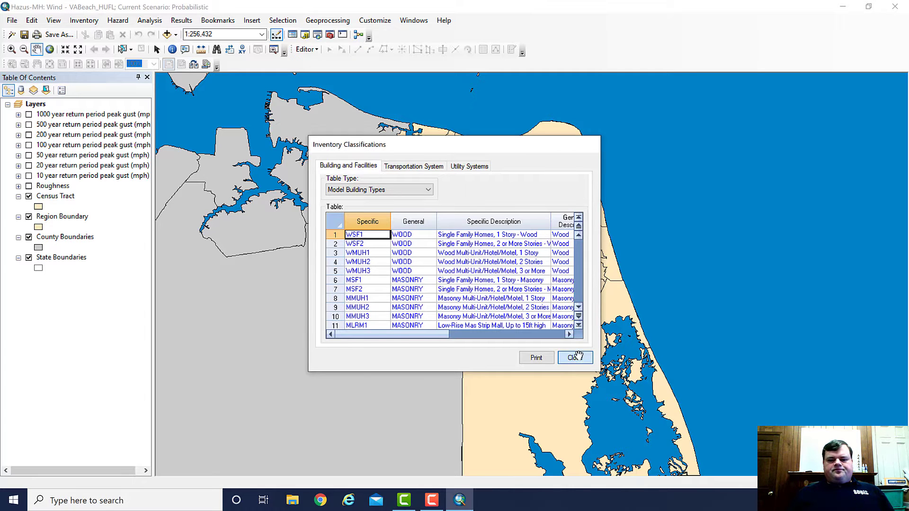
Open the general building stock's Wind Building Characteristics Distribution and list the census block mapping schemes for Virginia Beach, VA.
left_click(84, 20)
mouse_move(179, 33)
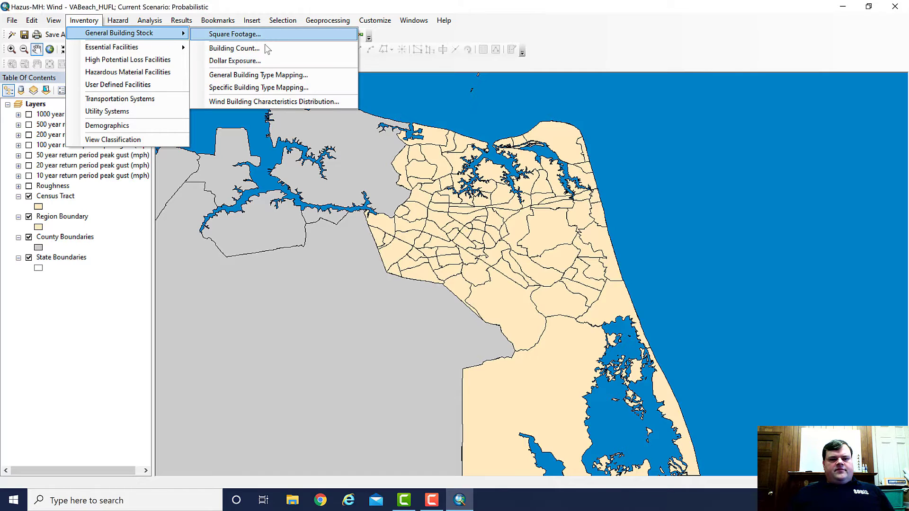
left_click(243, 102)
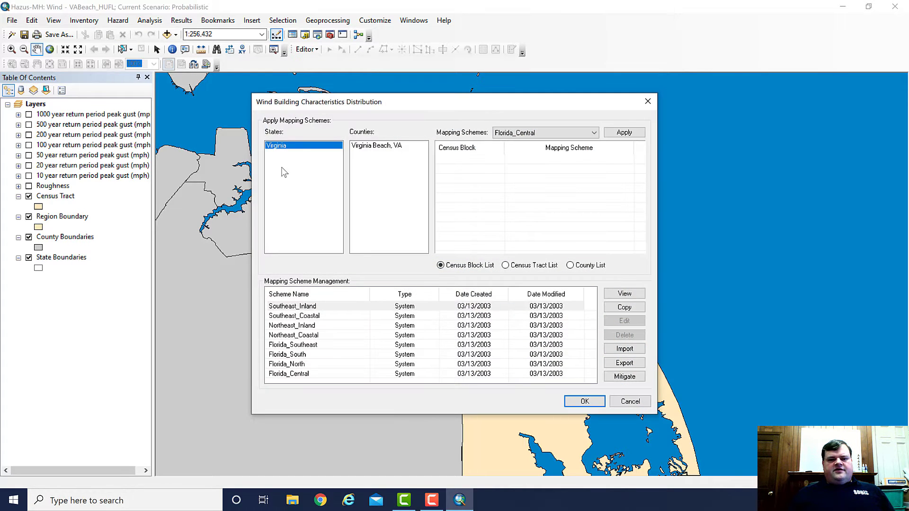
left_click(393, 147)
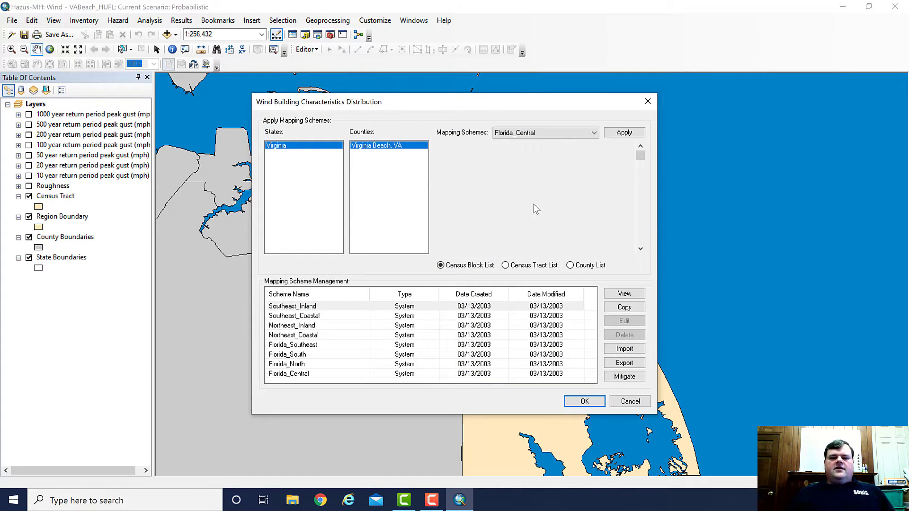
View the Northeast_Coastal scheme's wind building characteristics for WSF1, the one-story wood single family homes.
left_click(330, 337)
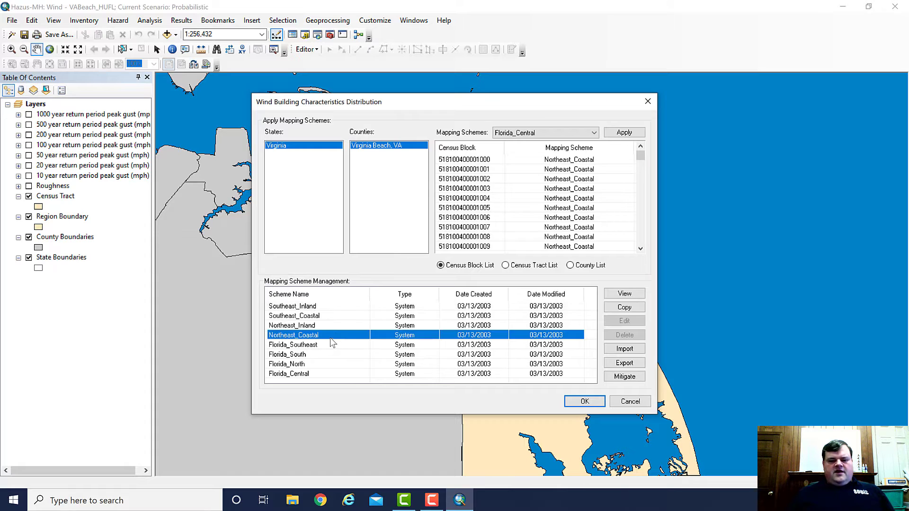
left_click(625, 293)
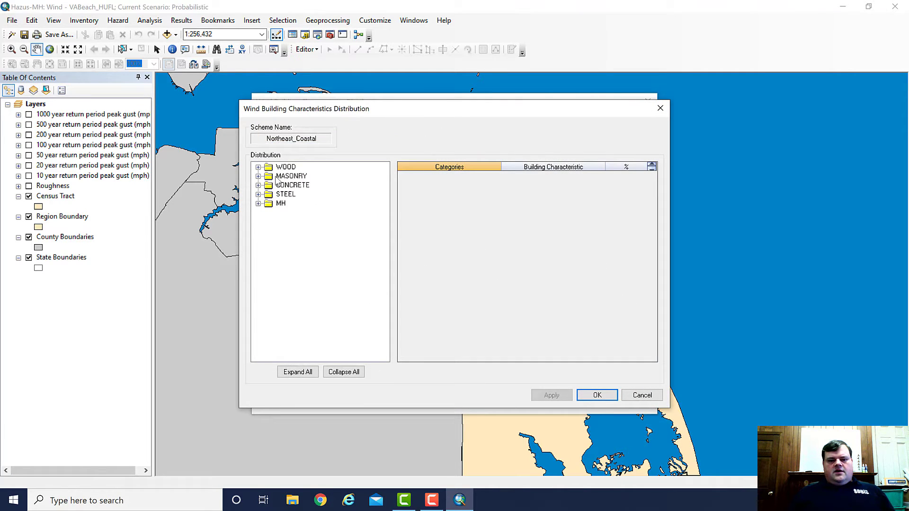
left_click(258, 167)
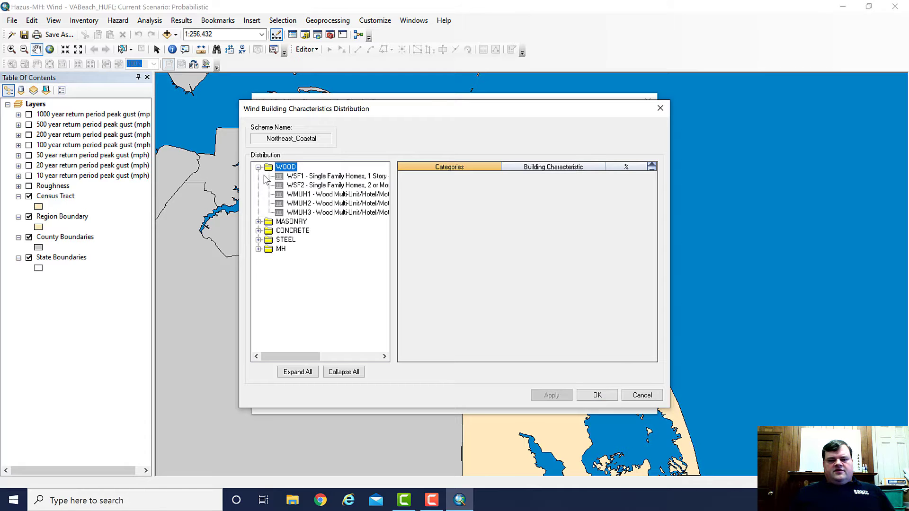
left_click(307, 178)
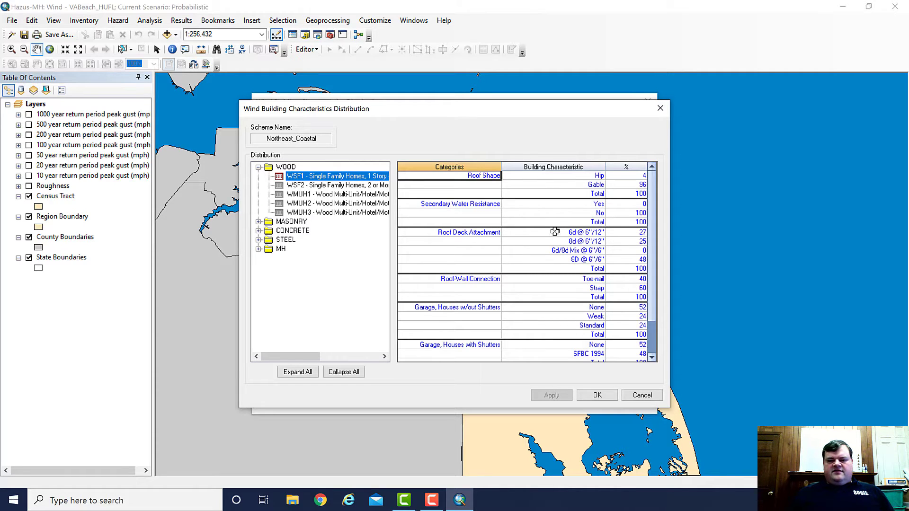
Examine the WSF1 roof-wall connection, garage and shutter percentages, and close the Wind Building Characteristics Distribution without changes.
left_click(544, 287)
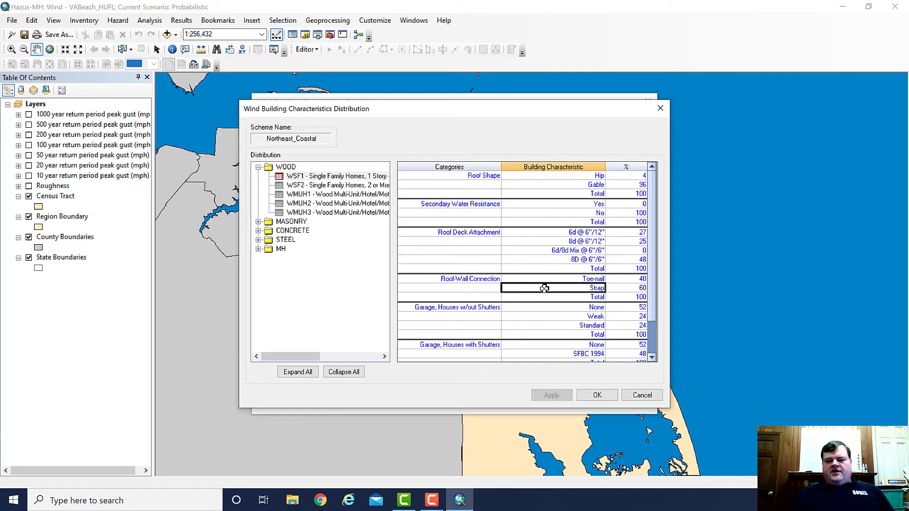
left_click(572, 279)
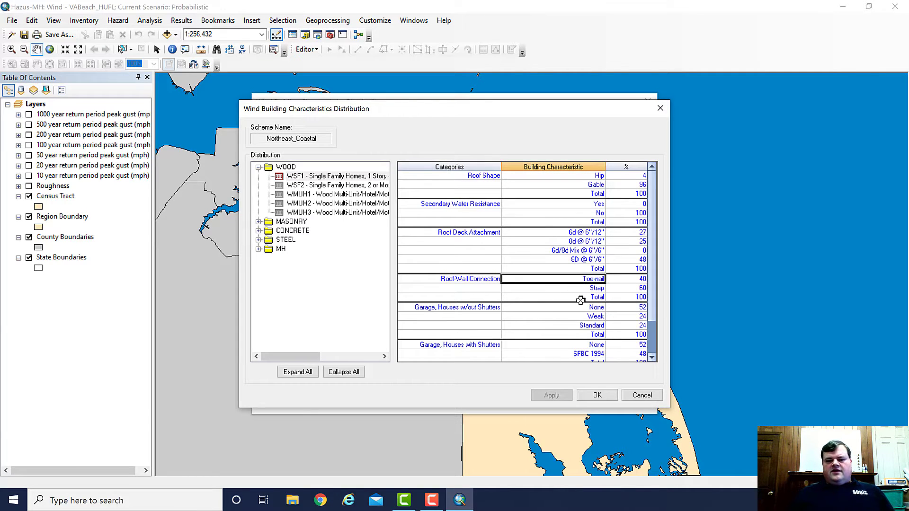
scroll(549, 300, "down", 2)
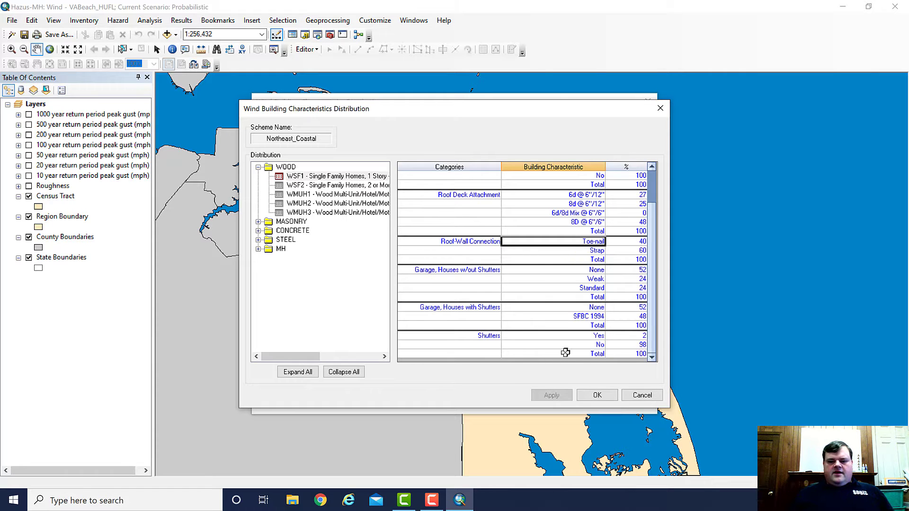
left_click(466, 344)
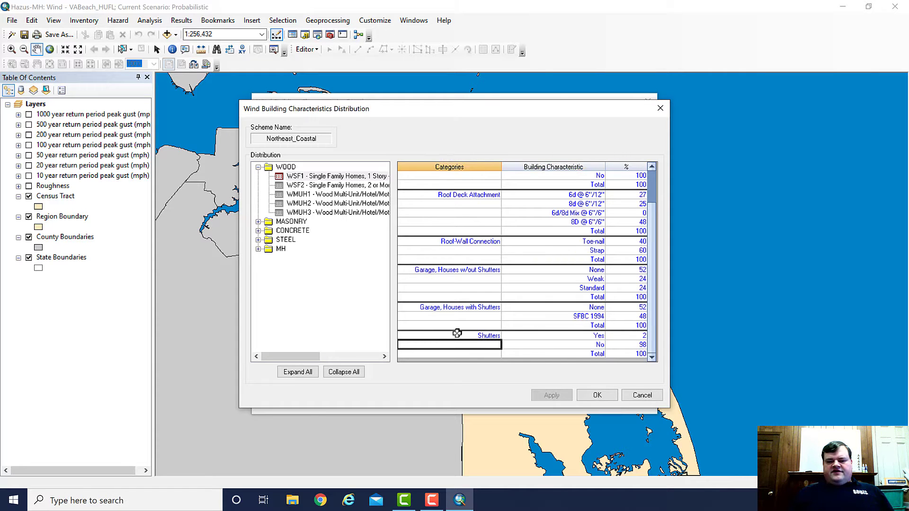
left_click(457, 335)
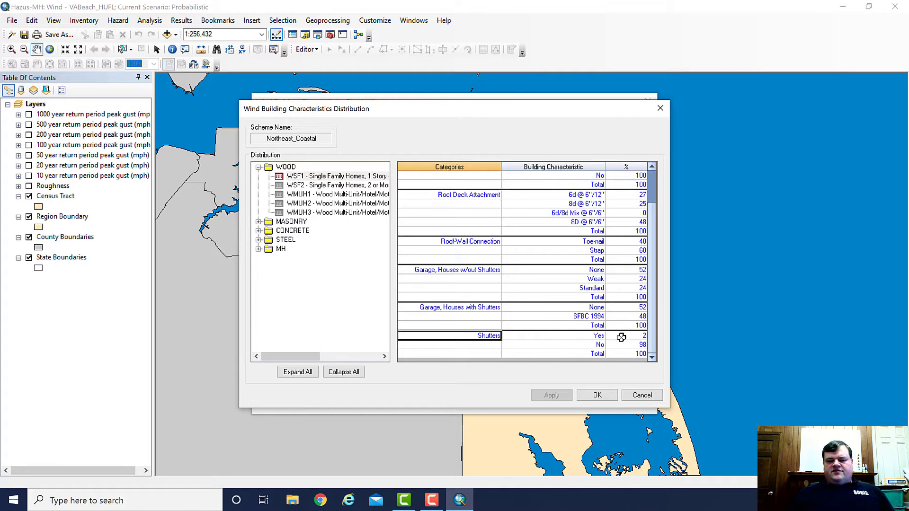
left_click(641, 395)
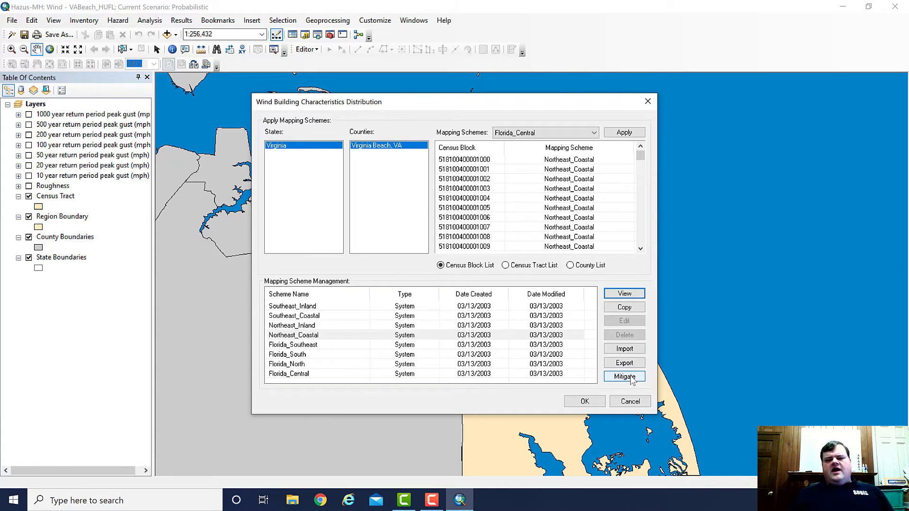
left_click(631, 402)
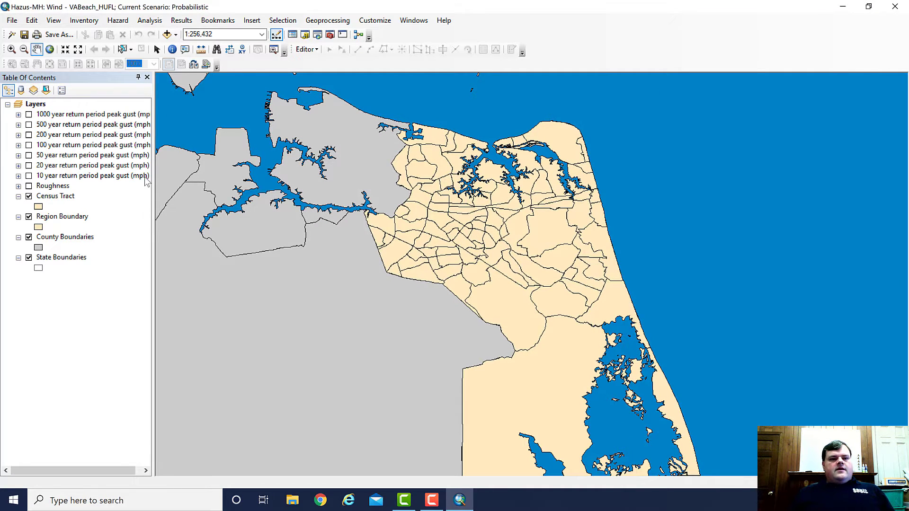
Open the Essential Facilities inventory and widen its window to show more of the Medical Care Facilities table.
left_click(94, 22)
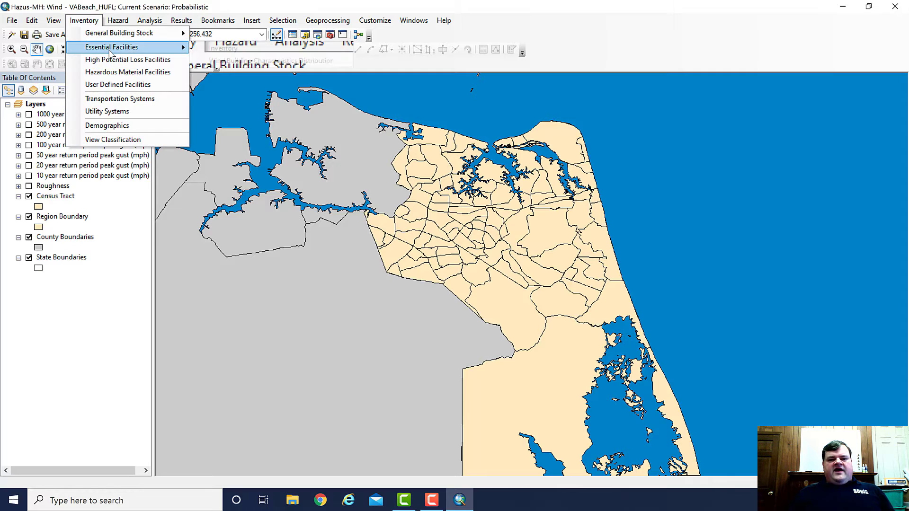
mouse_move(110, 51)
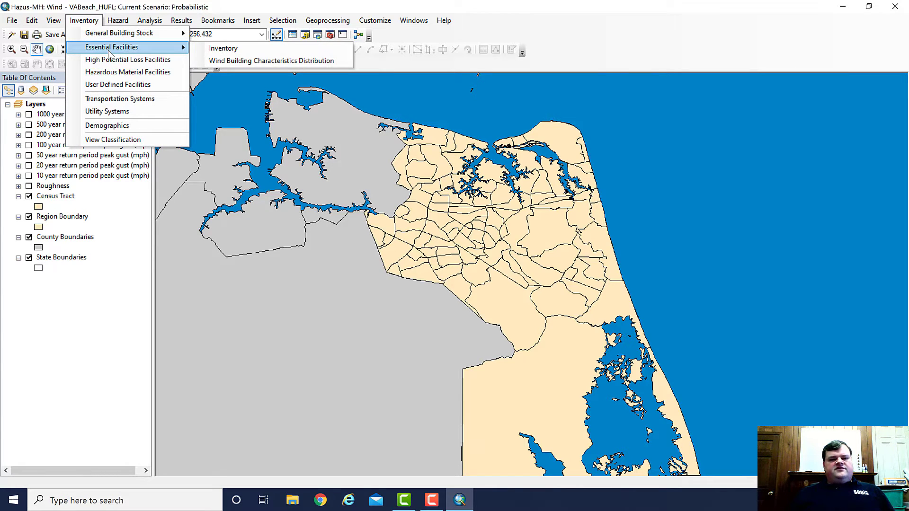
left_click(222, 49)
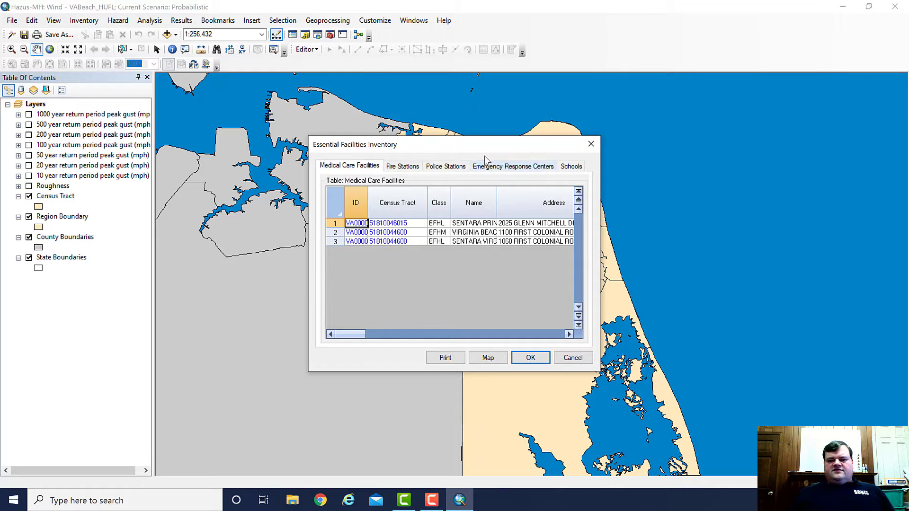
left_click_drag(486, 148, 398, 149)
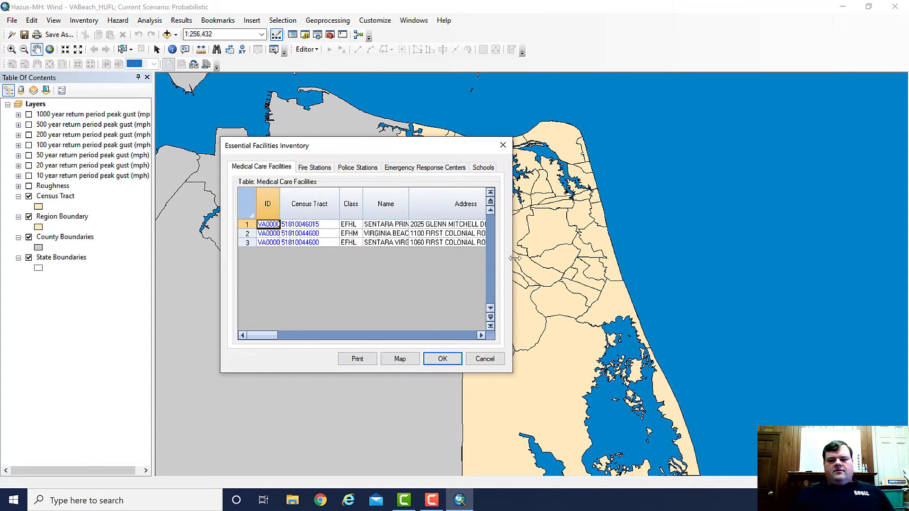
left_click_drag(515, 258, 808, 298)
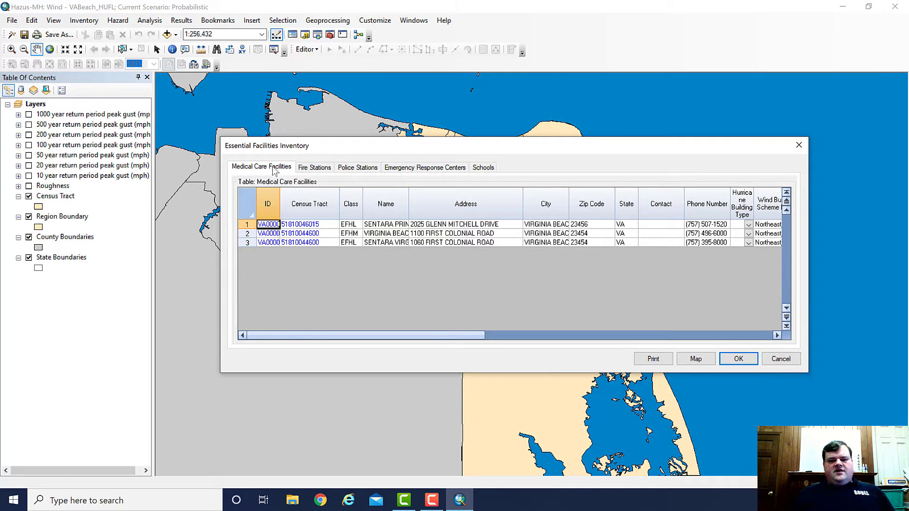
Review the Fire Stations, Police Stations, Emergency Response Centers and Schools tables in the essential facilities inventory.
left_click(320, 169)
left_click(358, 172)
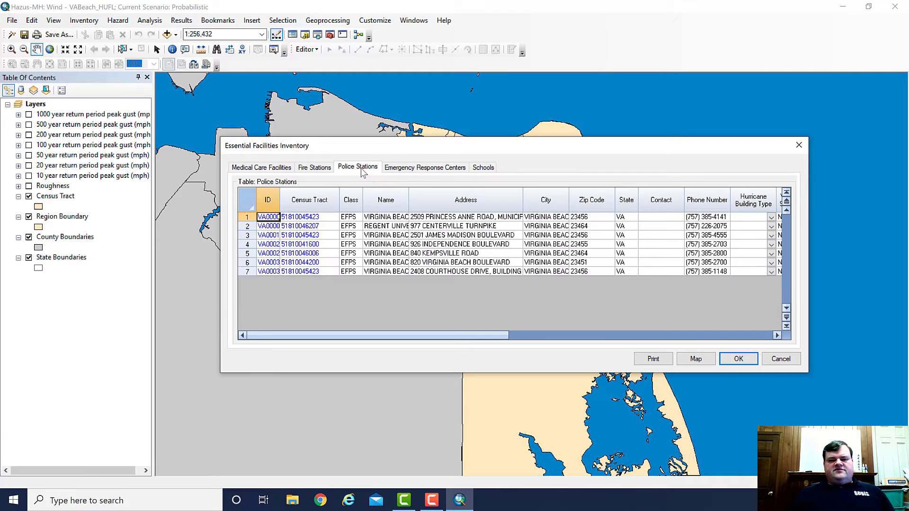
left_click(433, 172)
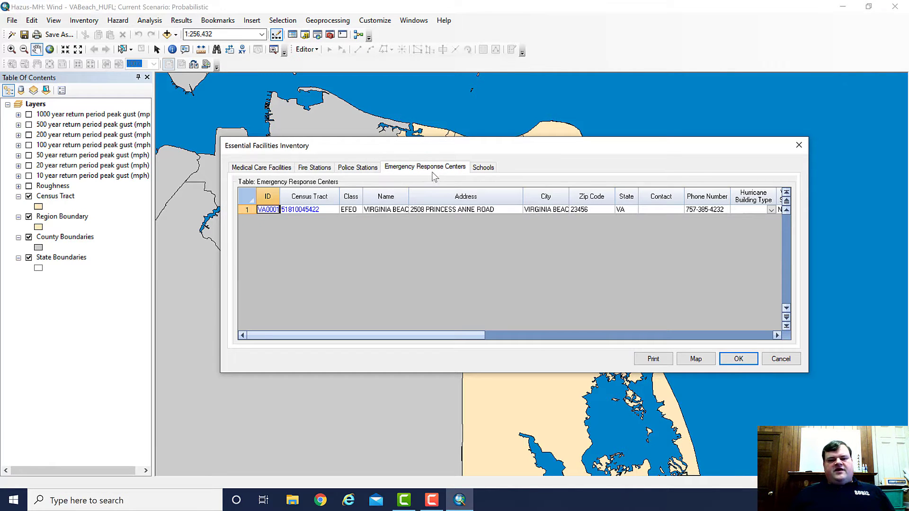
left_click(486, 168)
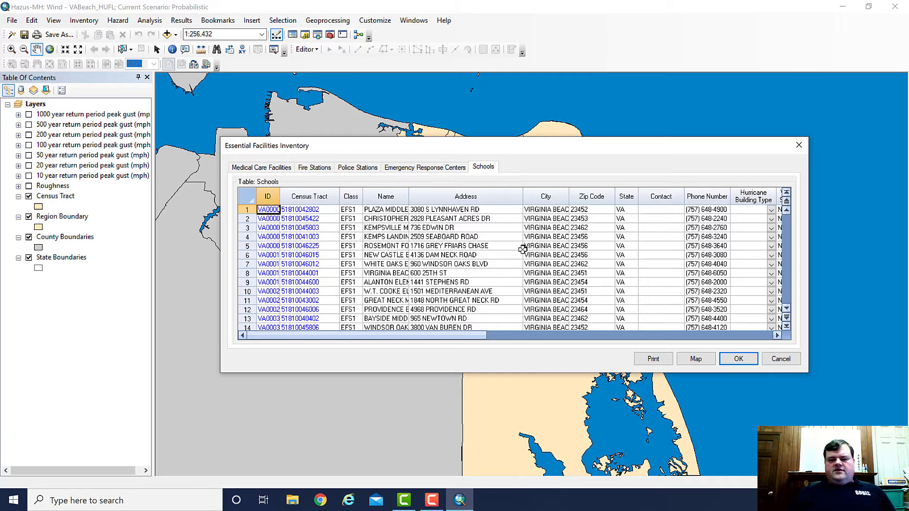
Map the schools as a layer, close the Essential Facilities Inventory and refresh the map display.
left_click(694, 358)
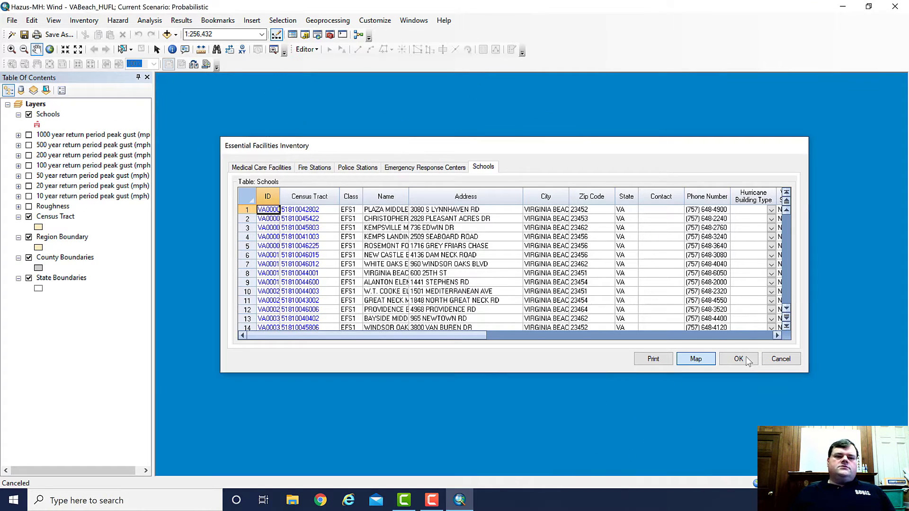
left_click(745, 359)
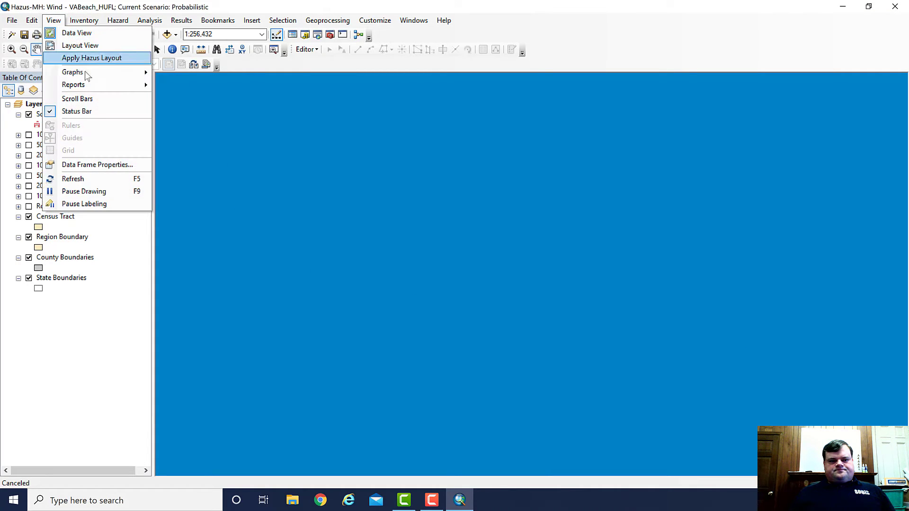
left_click(84, 179)
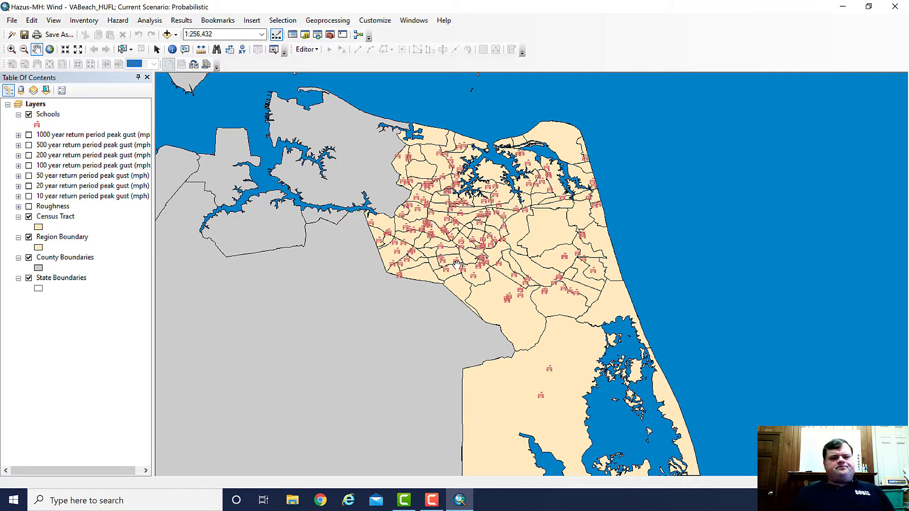
Open the Hazardous Material Facilities inventory in a widened window and look through its columns, including coordinates and comments.
left_click(84, 21)
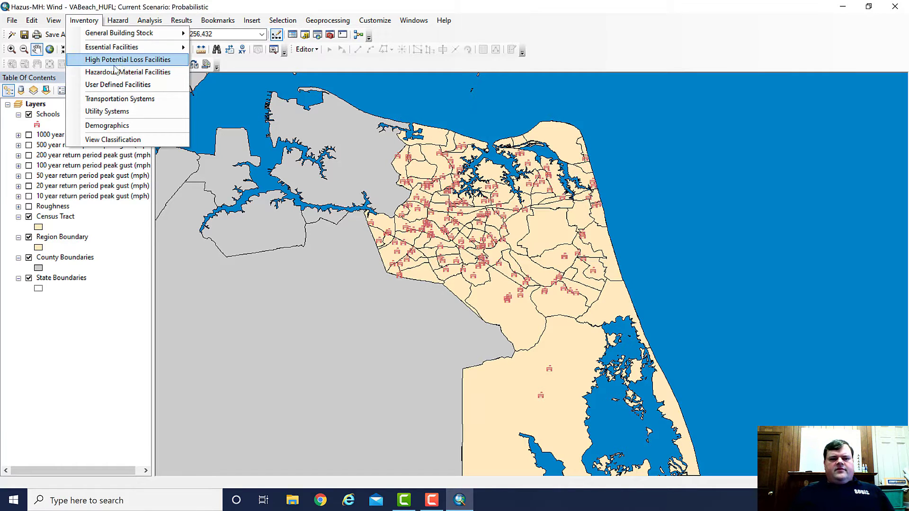
mouse_move(142, 64)
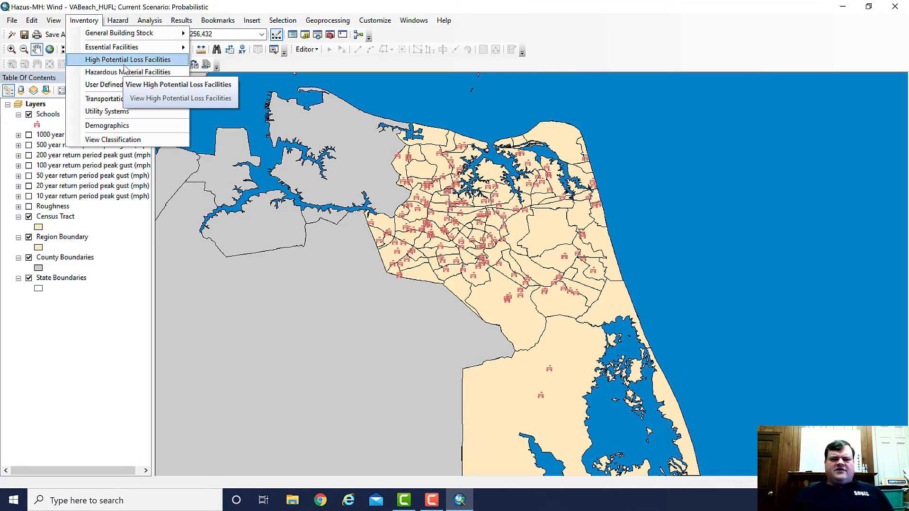
mouse_move(117, 76)
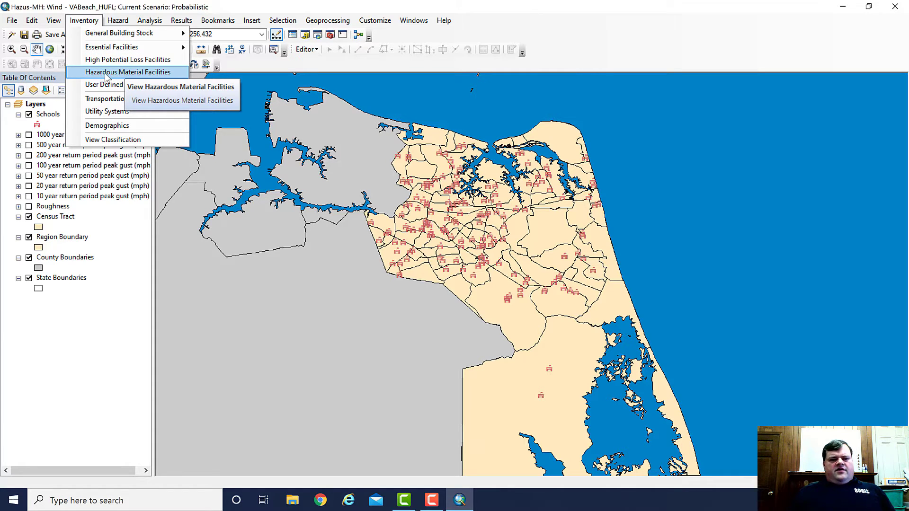
left_click(161, 87)
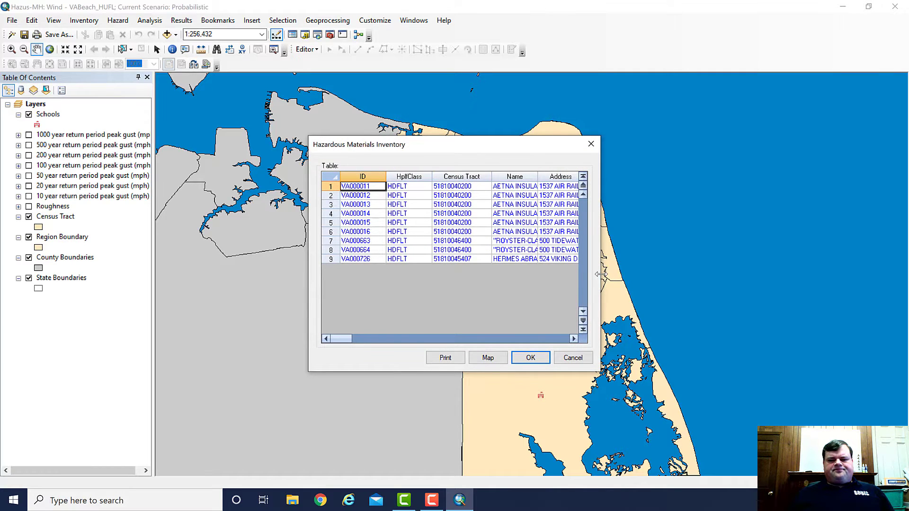
left_click_drag(600, 278, 763, 298)
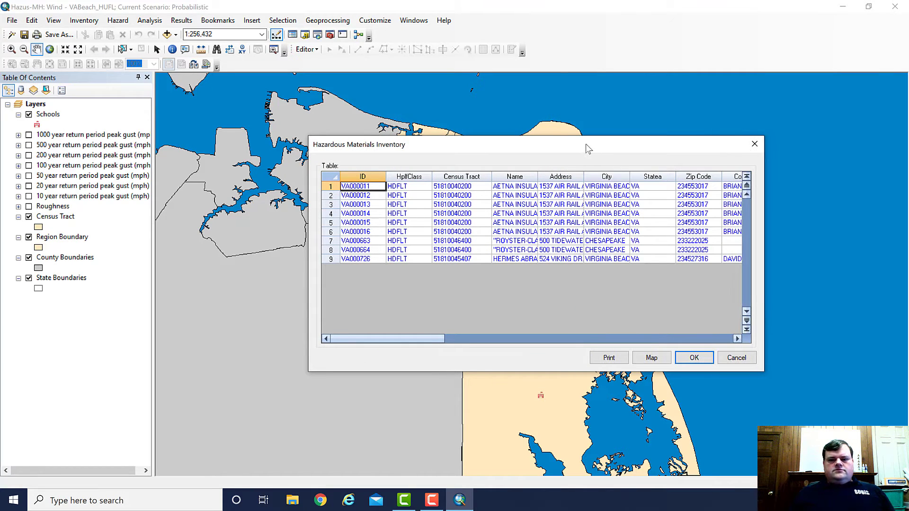
left_click_drag(586, 148, 373, 126)
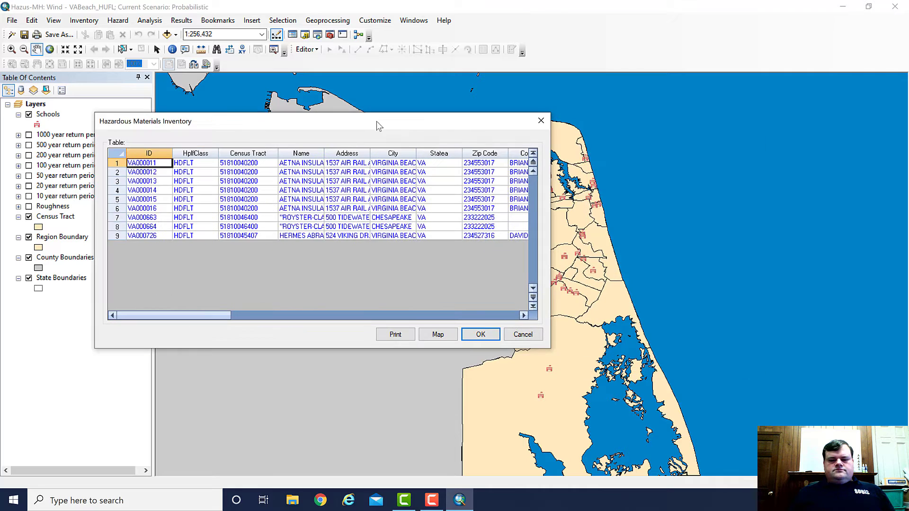
left_click(488, 316)
left_click(489, 316)
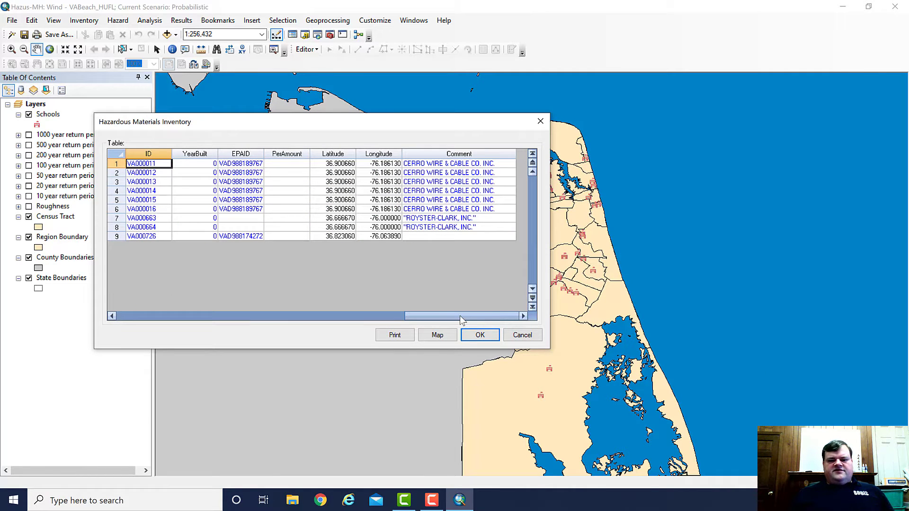
left_click_drag(460, 316, 234, 322)
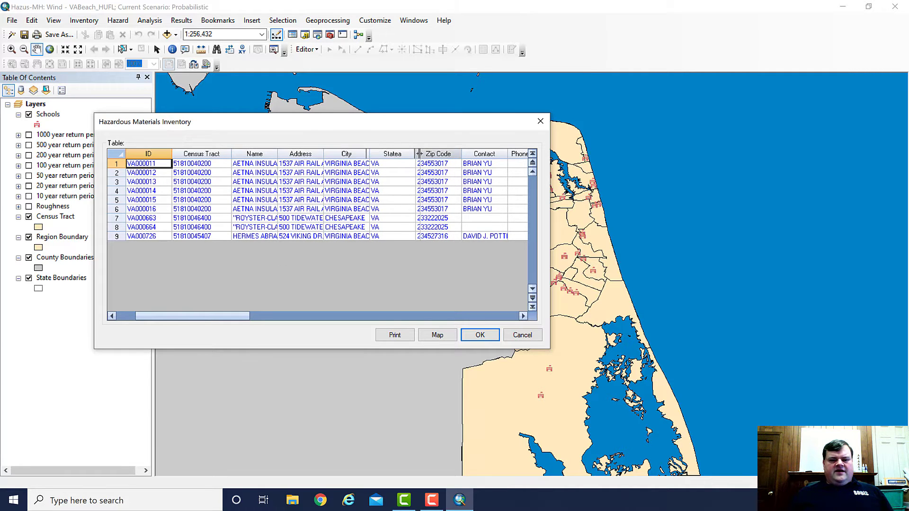
Widen the hazardous materials Address column, highlight the two groups of records sharing an address, and close the inventory without changes.
left_click_drag(323, 154, 419, 154)
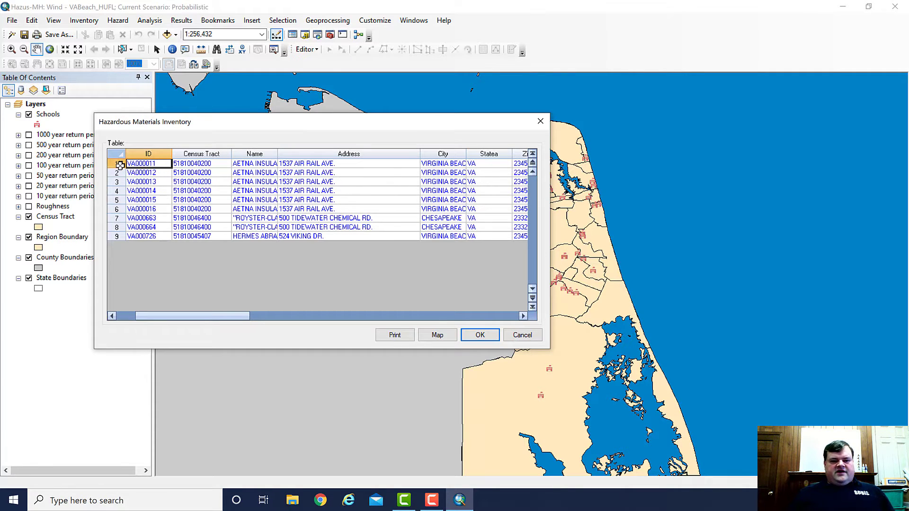
left_click_drag(120, 165, 122, 209)
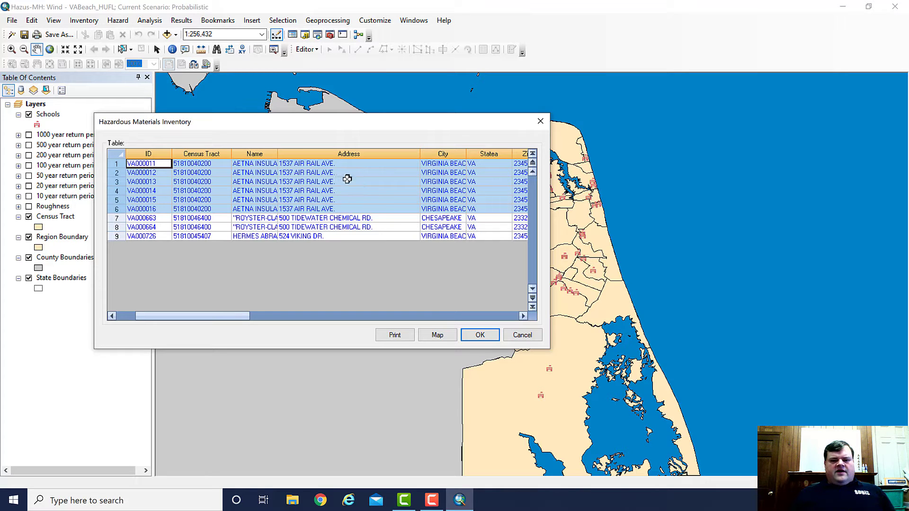
left_click_drag(117, 218, 118, 225)
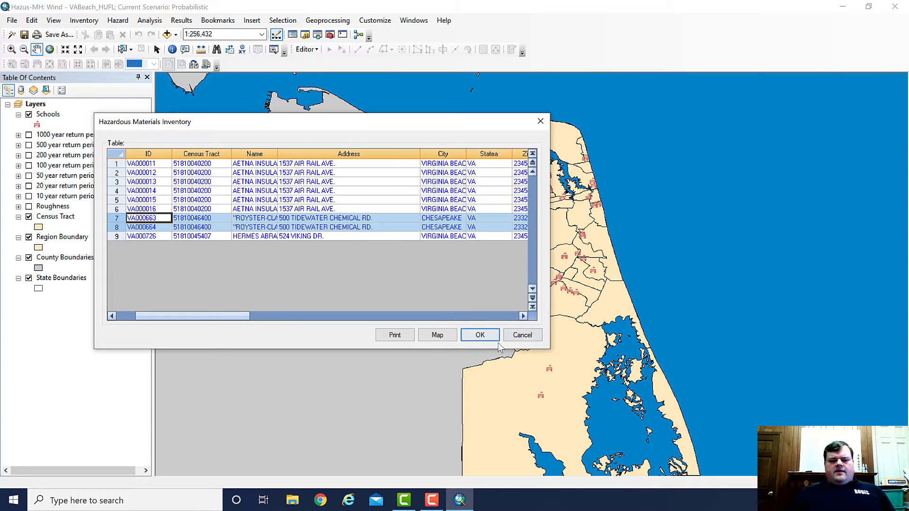
left_click(531, 336)
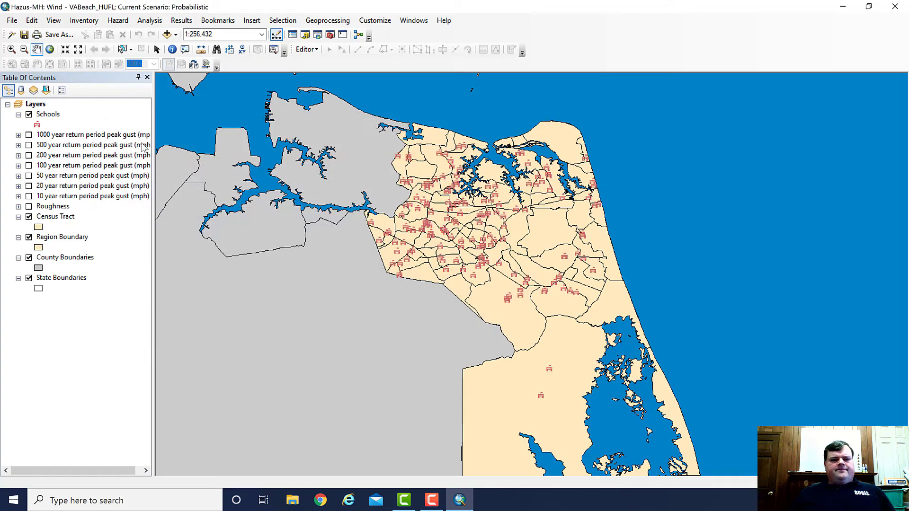
View the User Defined Facilities inventory's table fields in a widened window, and close it without changes.
left_click(84, 21)
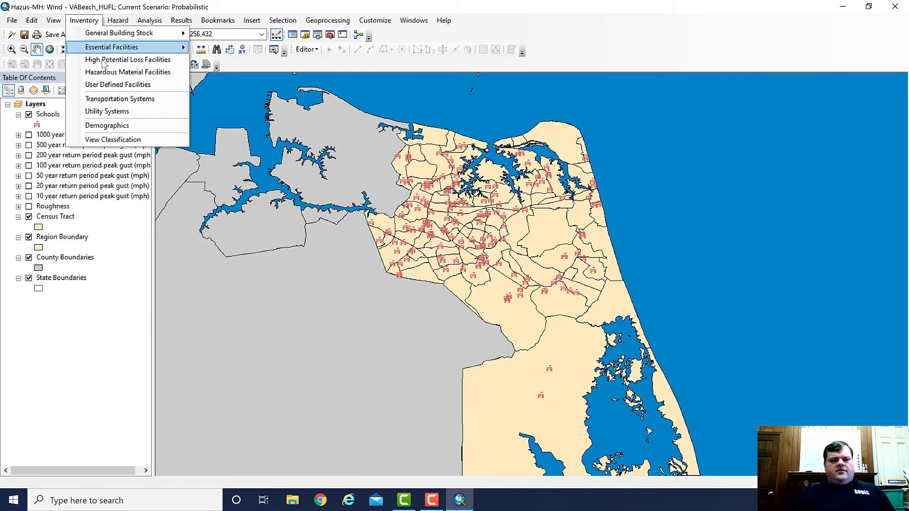
left_click(118, 84)
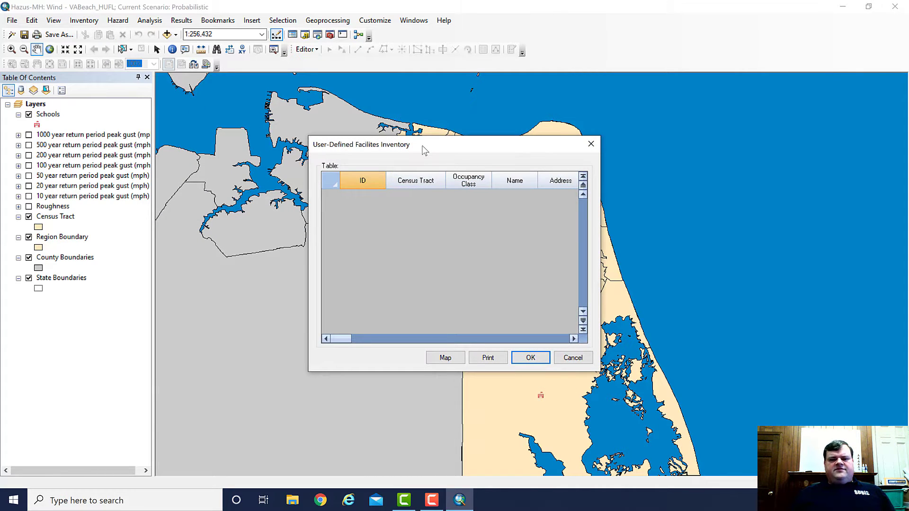
left_click_drag(424, 148, 334, 136)
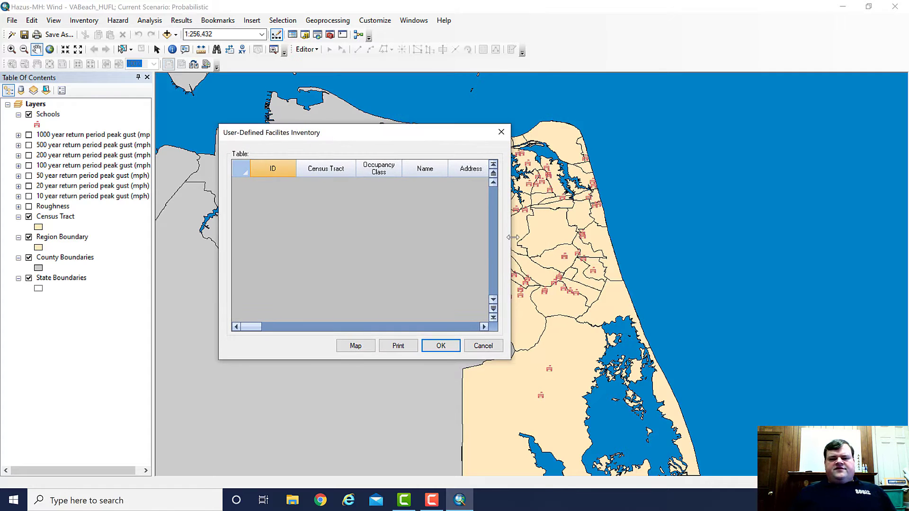
left_click_drag(512, 237, 887, 255)
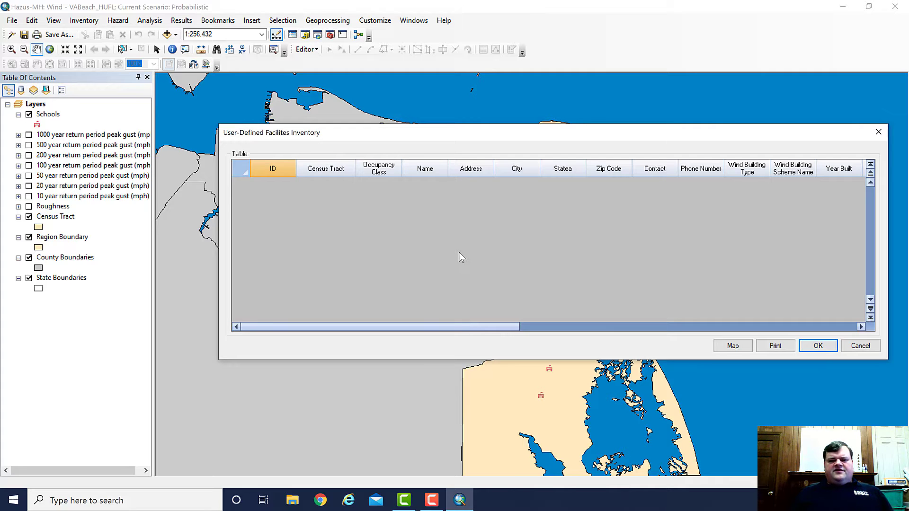
left_click(859, 346)
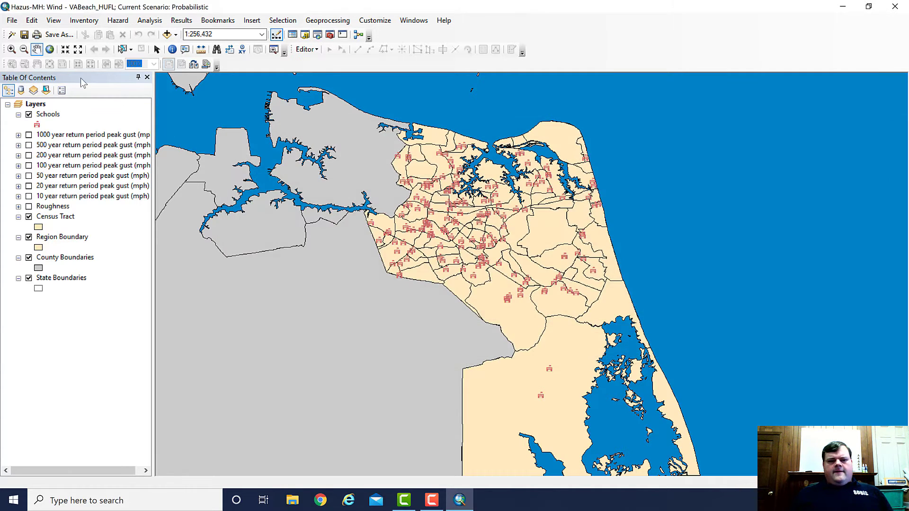
Look up the Airport Runways and Airport Facilities tables in the Transportation Systems inventory, and close it without changes.
left_click(85, 20)
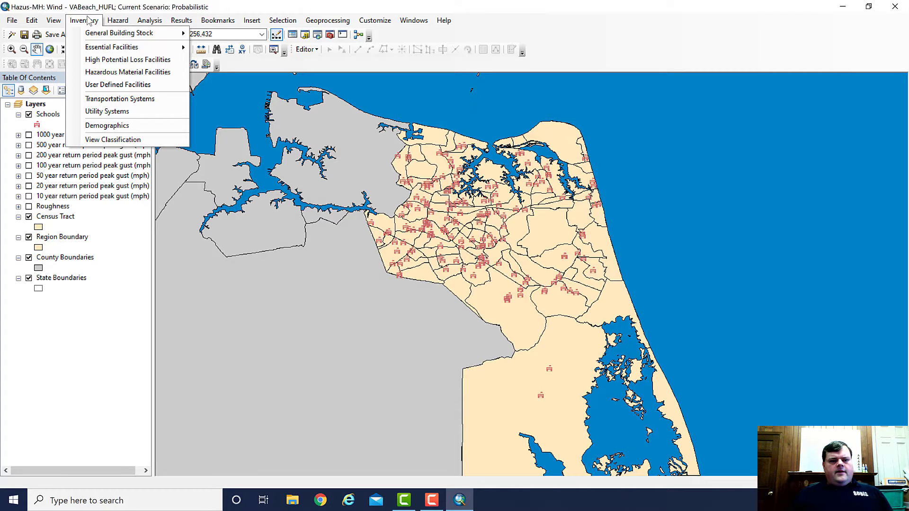
left_click(119, 99)
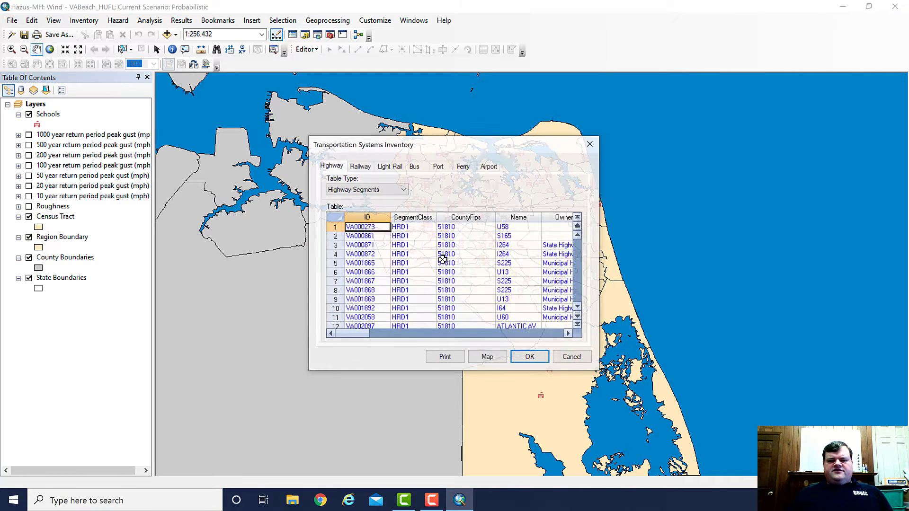
left_click_drag(482, 143, 421, 132)
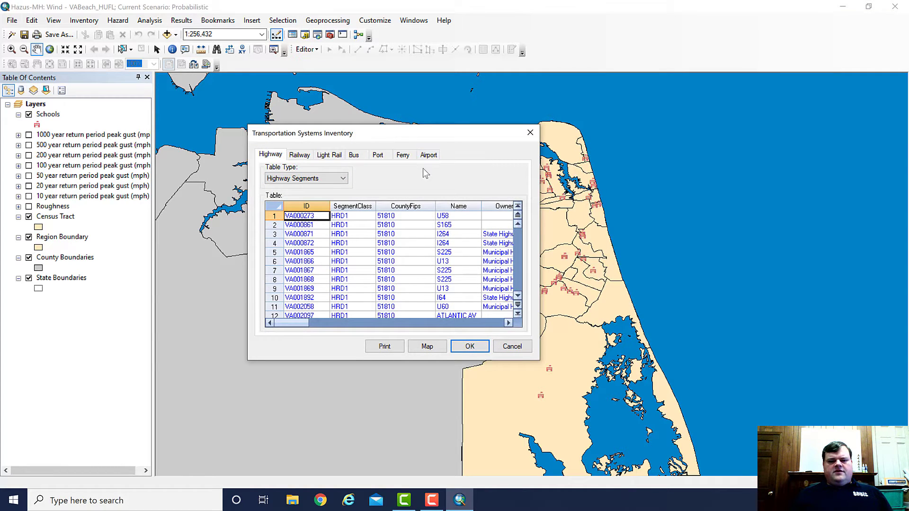
left_click(428, 155)
left_click(331, 179)
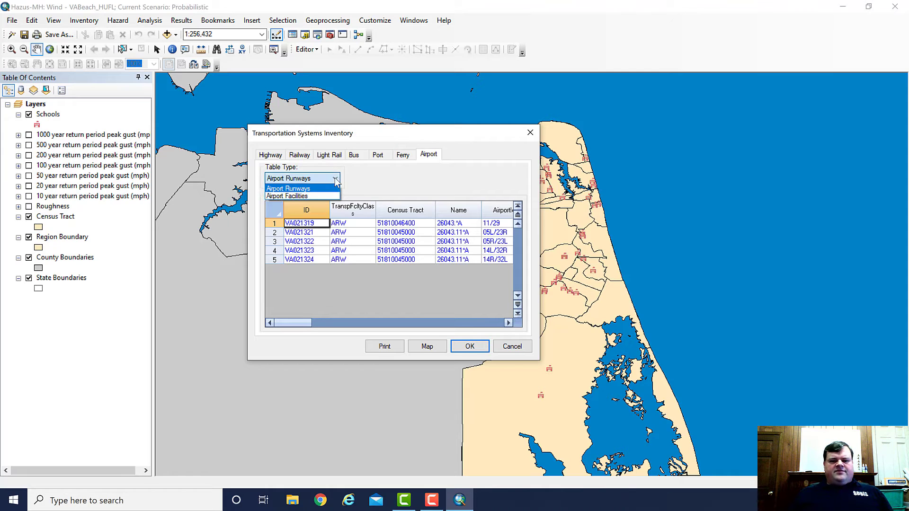
left_click(325, 195)
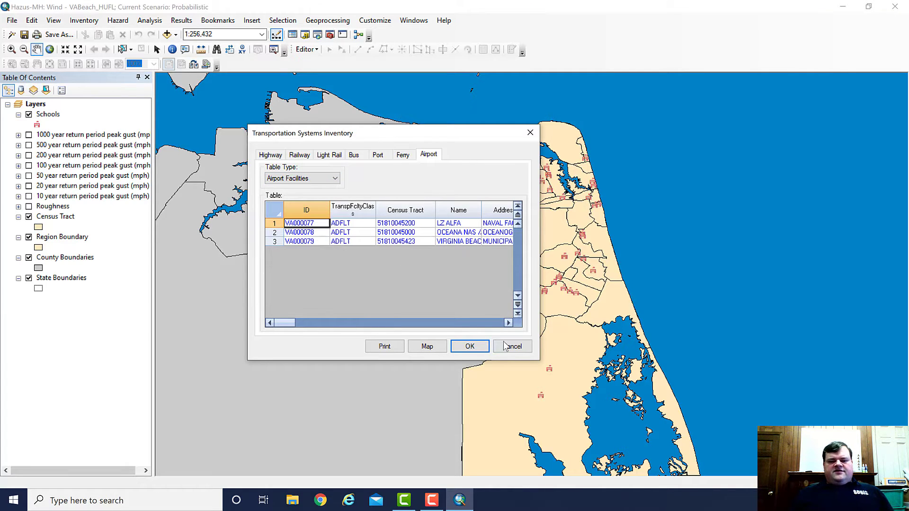
left_click(517, 349)
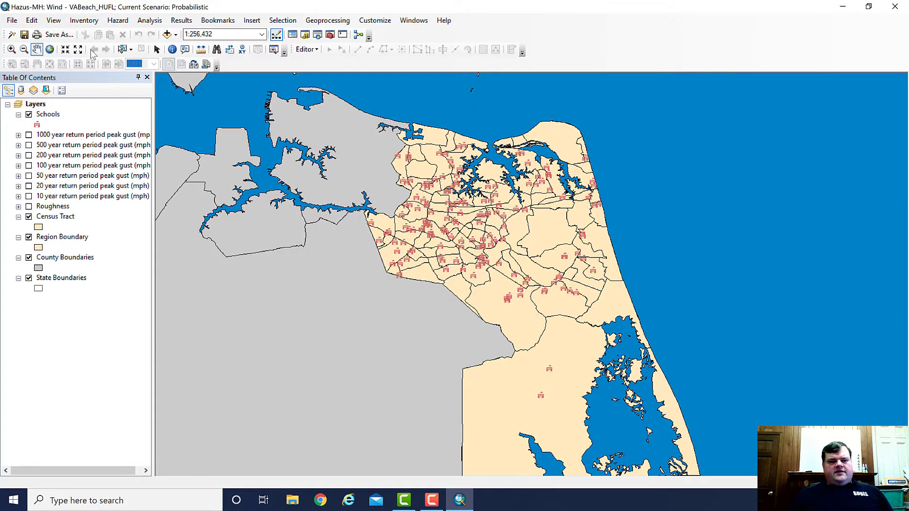
View the Potable Water Facilities table in the Utility Systems inventory, and close it without changes.
left_click(84, 21)
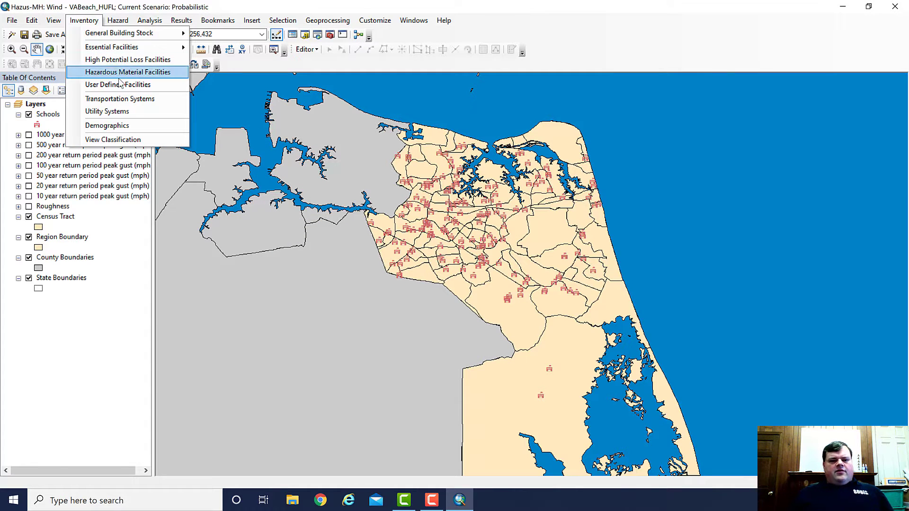
left_click(120, 112)
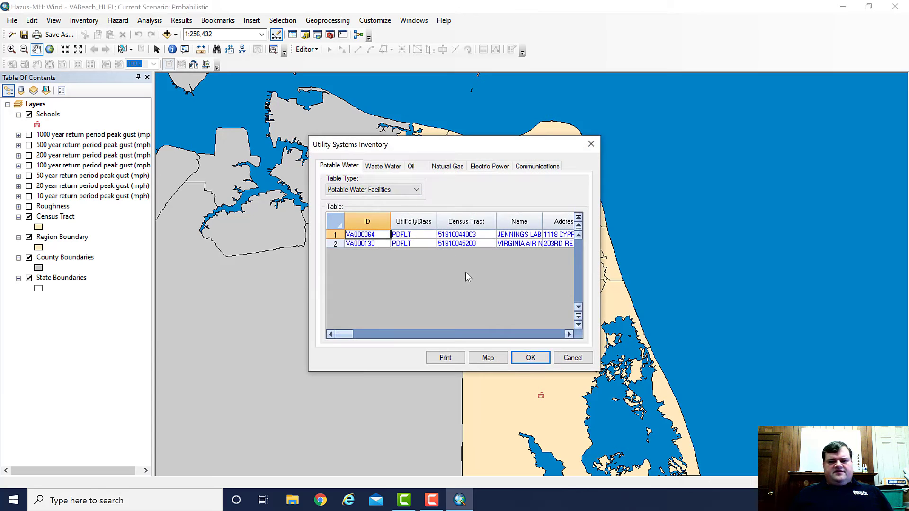
left_click(573, 358)
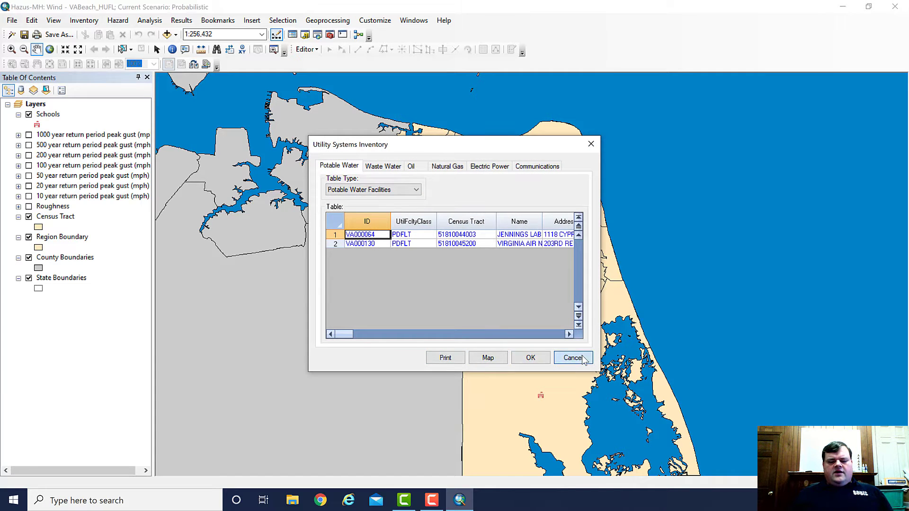
left_click(182, 22)
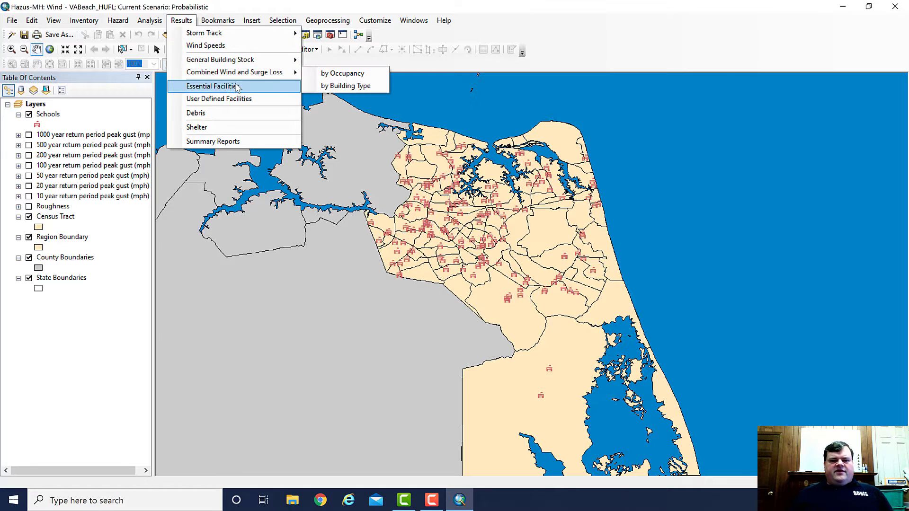
mouse_move(242, 60)
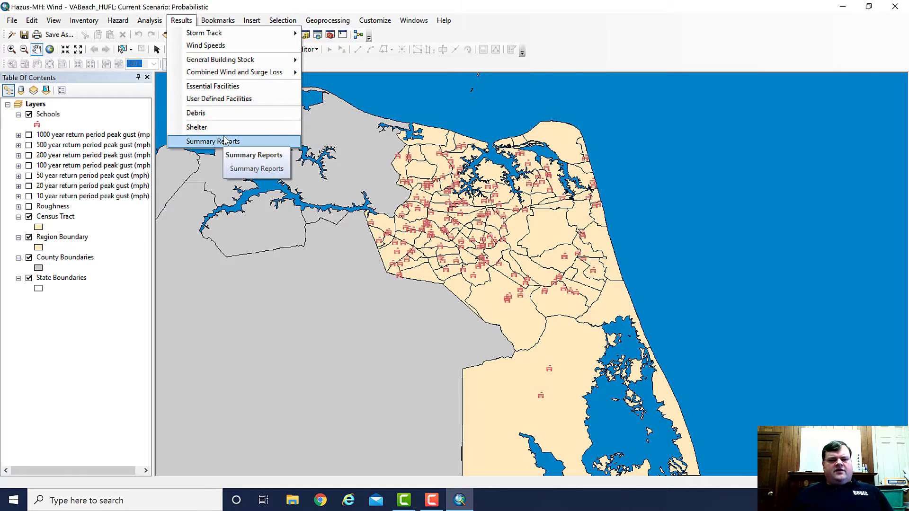
mouse_move(84, 19)
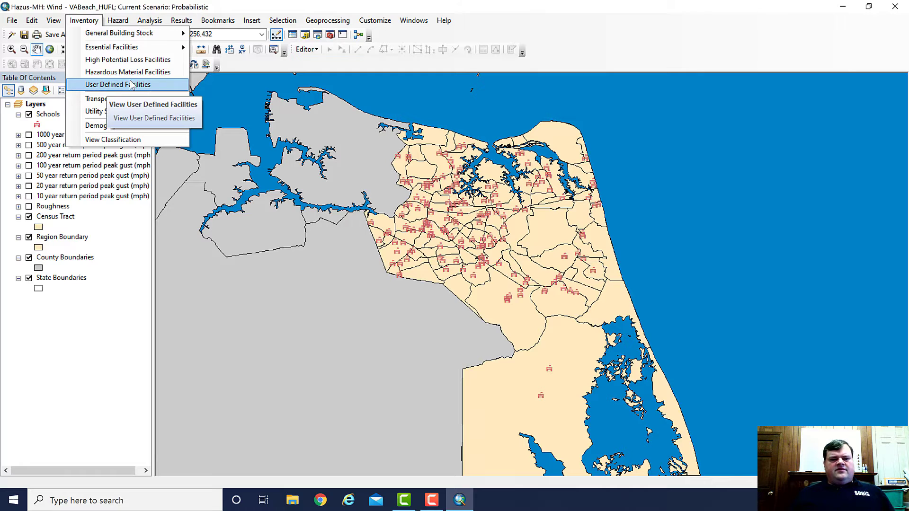
left_click(84, 20)
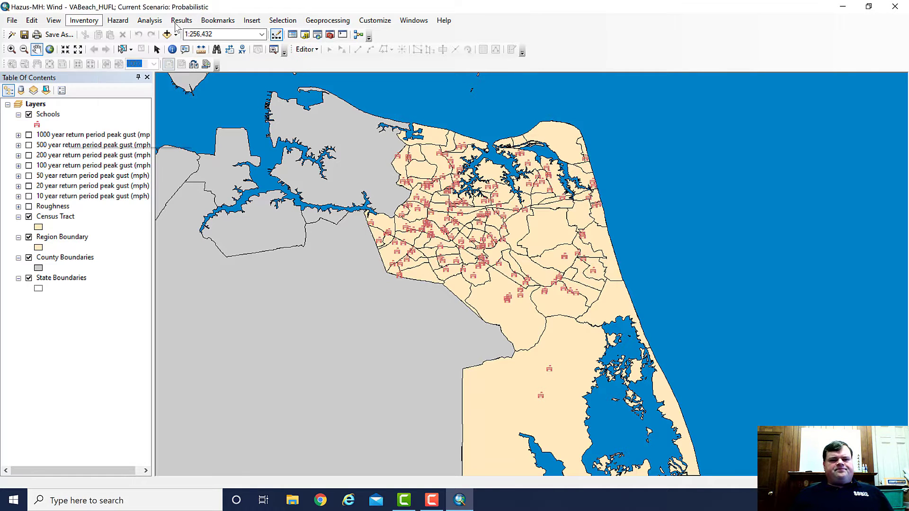
Open the User Defined Facilities results for the 100 Year Event, view the damage columns in a widened window, and close it.
left_click(181, 20)
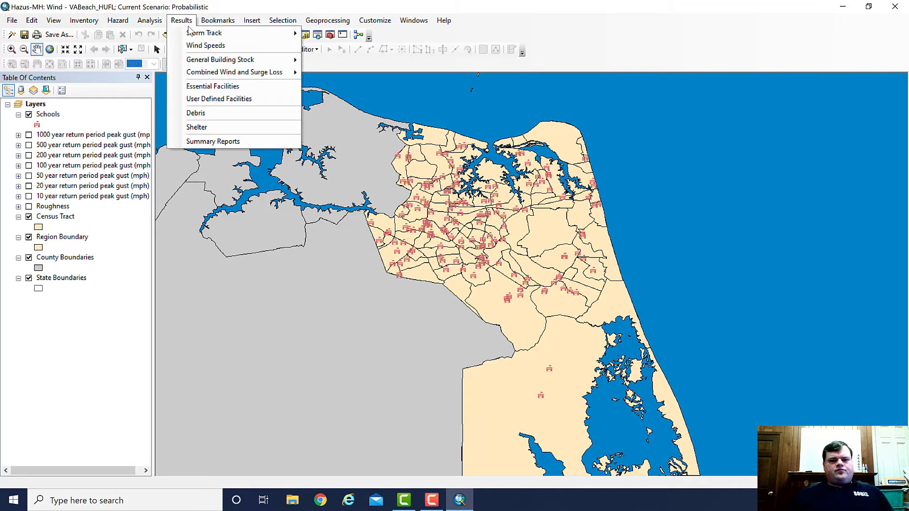
left_click(228, 101)
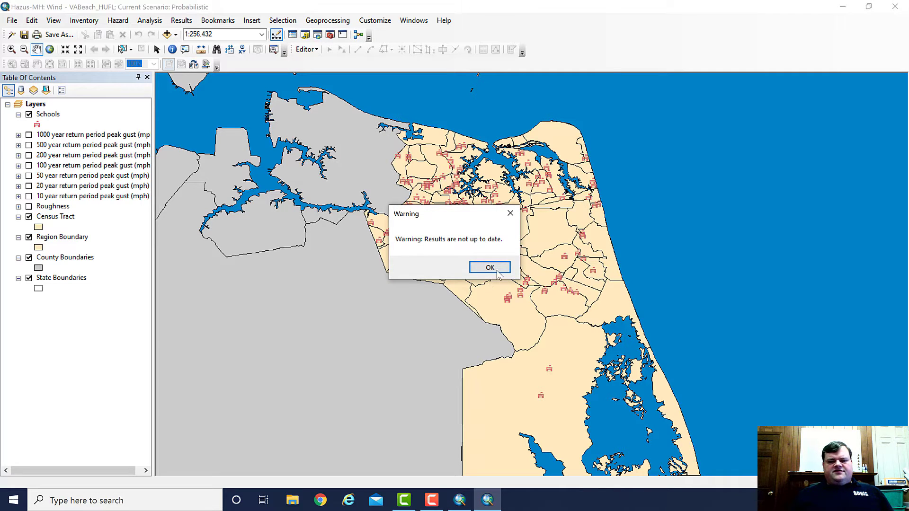
left_click(494, 268)
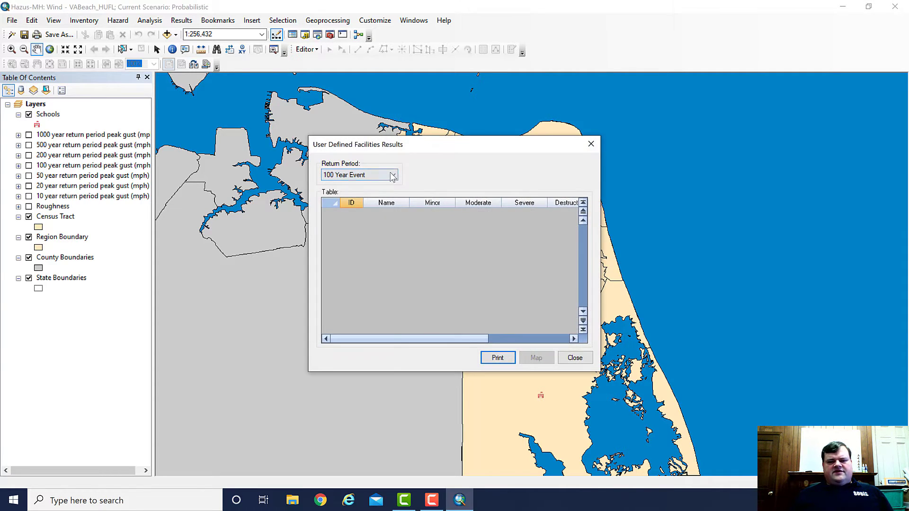
left_click_drag(427, 142, 321, 136)
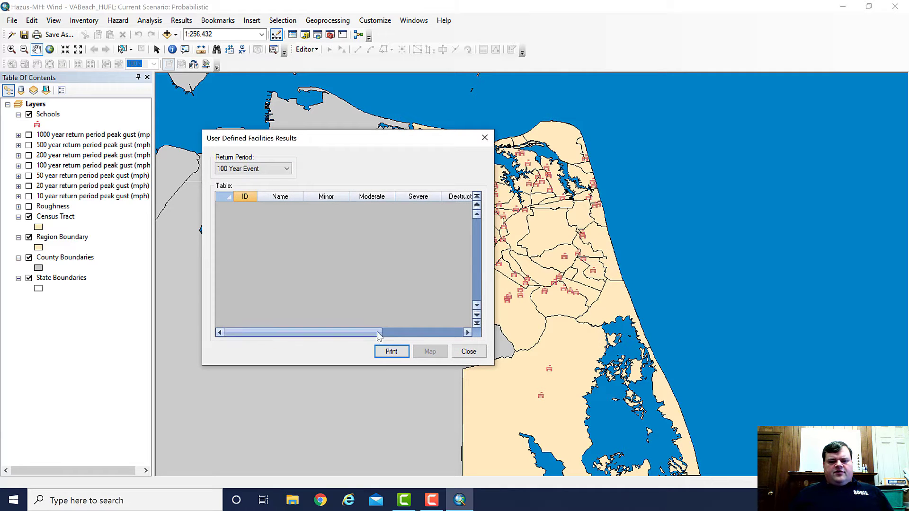
left_click_drag(495, 333, 733, 332)
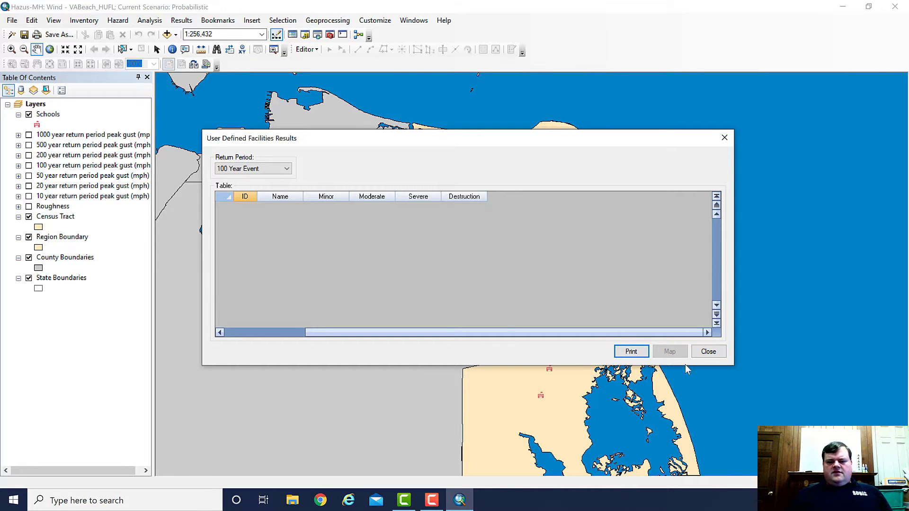
left_click(708, 351)
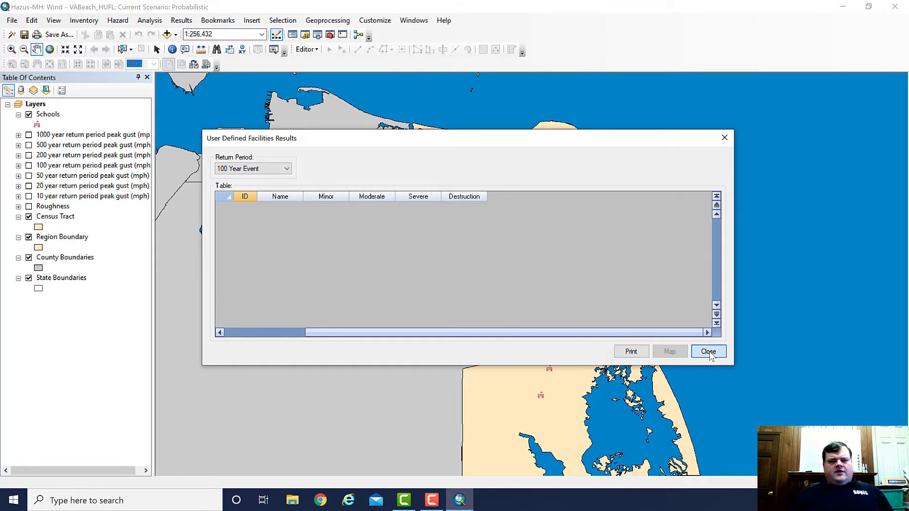
left_click(182, 22)
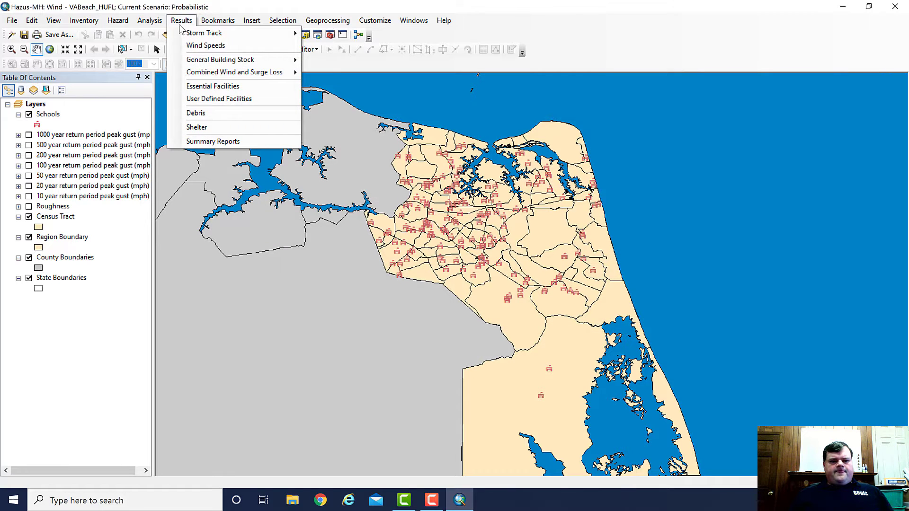
mouse_move(214, 115)
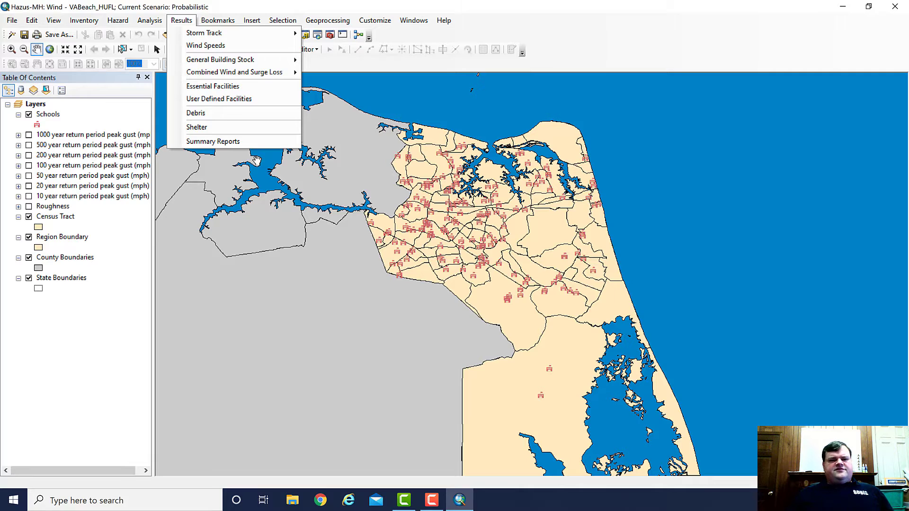
left_click(238, 45)
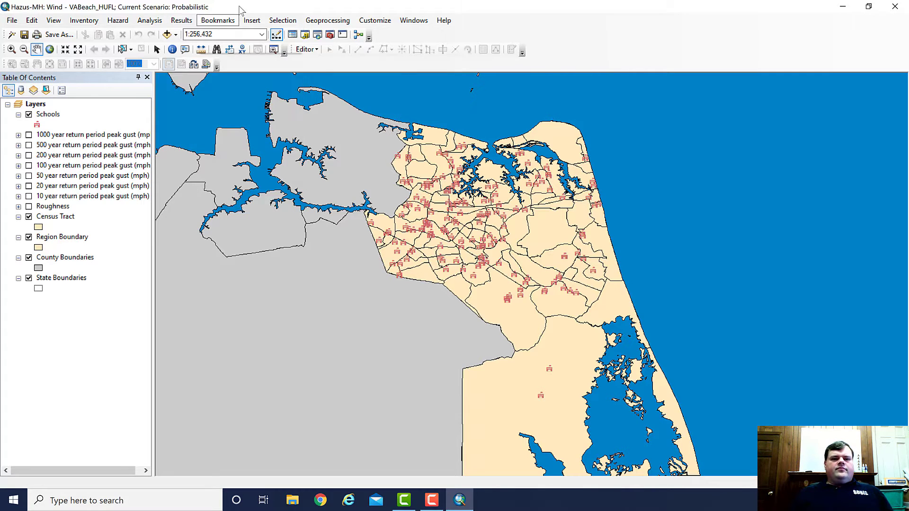
Start the hurricane Scenario Wizard and choose to activate a Historic scenario.
left_click(113, 23)
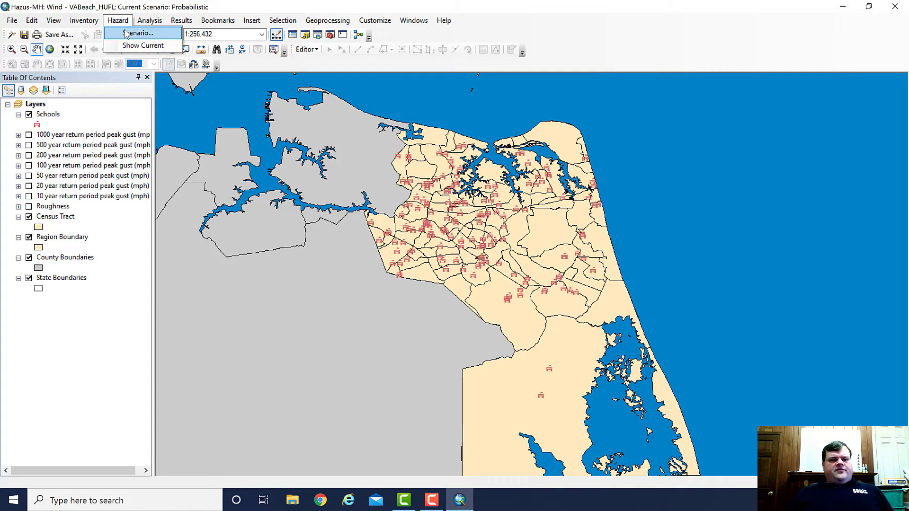
left_click(137, 33)
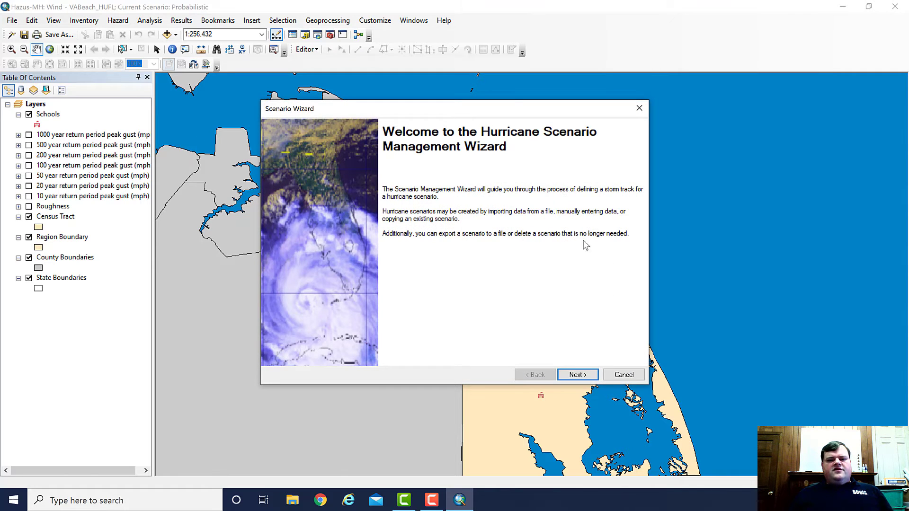
left_click(577, 375)
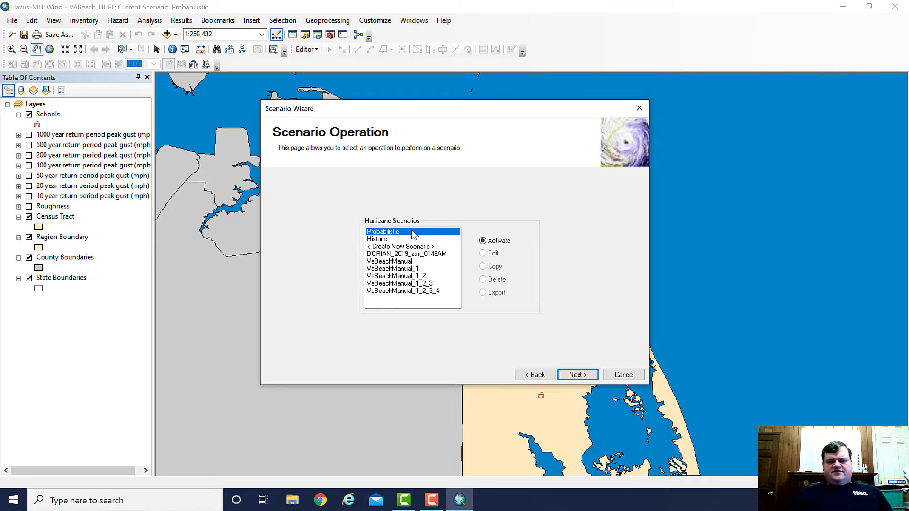
left_click(386, 239)
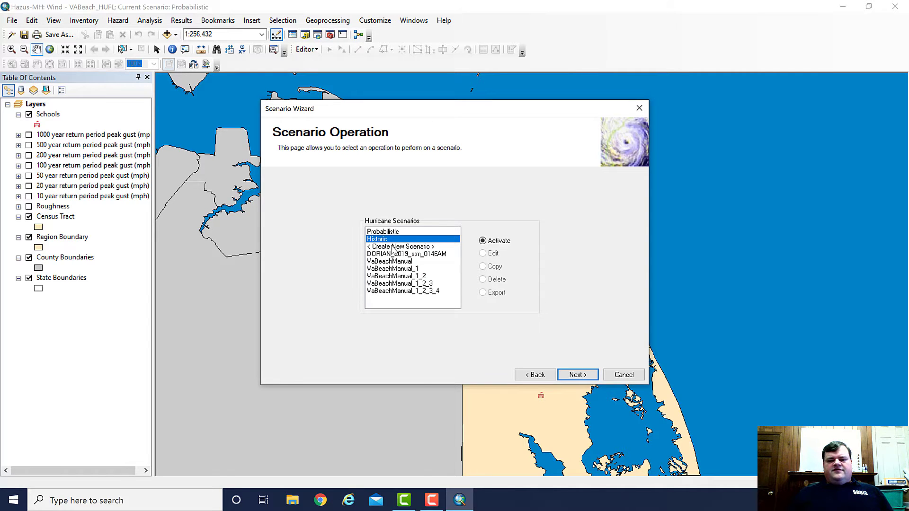
left_click(576, 374)
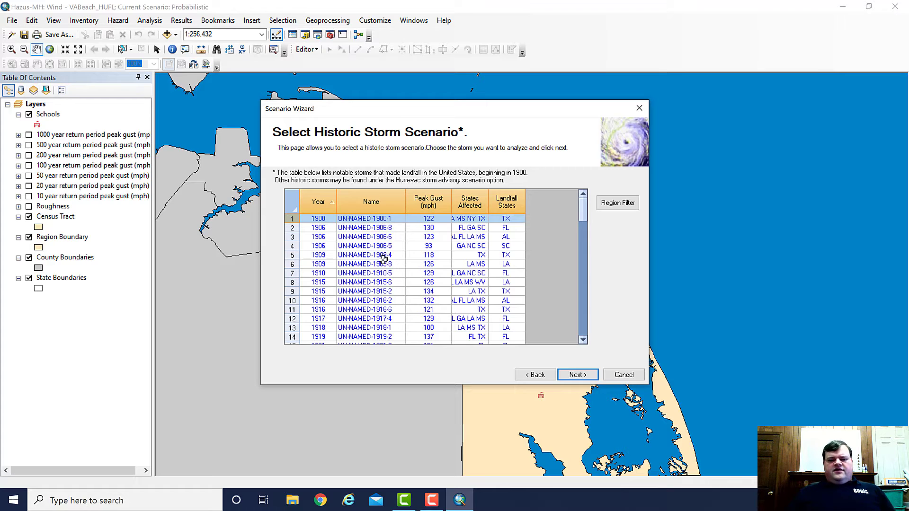
Look through the full historic storm list, filter it to the study region, and review the filtered storms.
left_click_drag(581, 206, 587, 349)
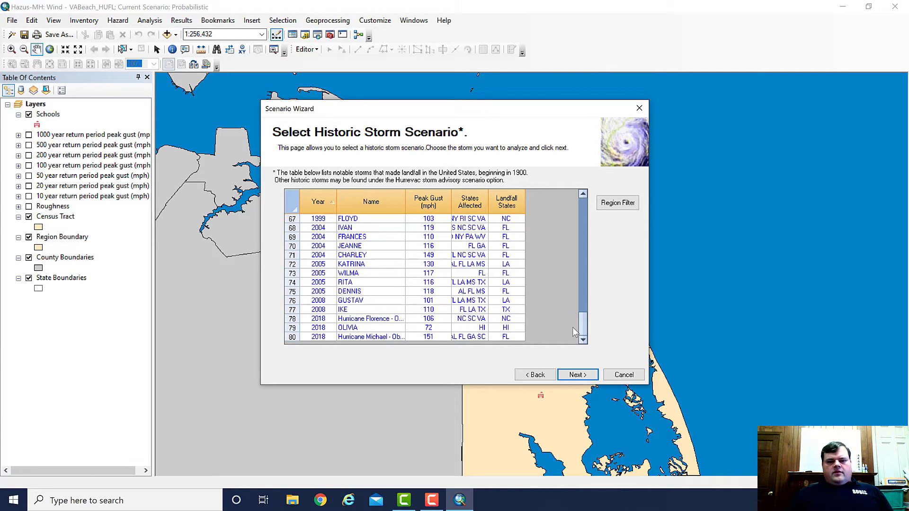
left_click_drag(583, 324, 574, 228)
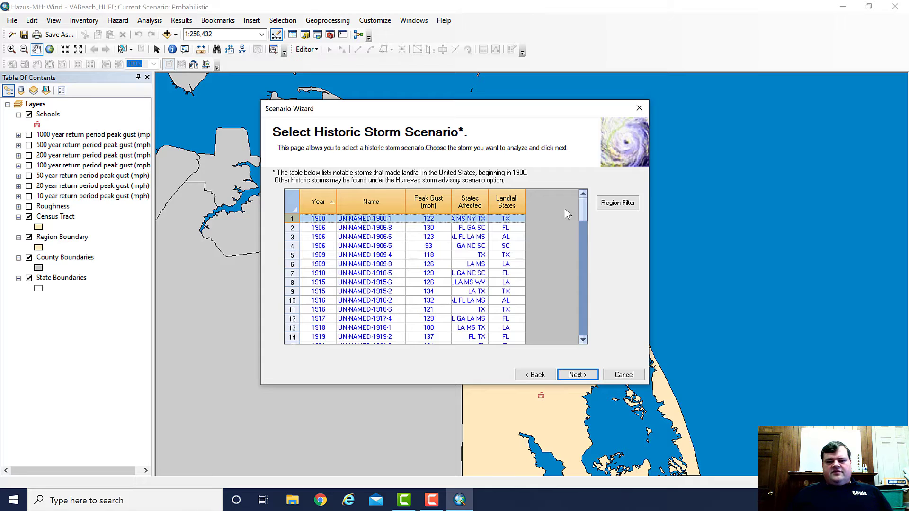
left_click(625, 203)
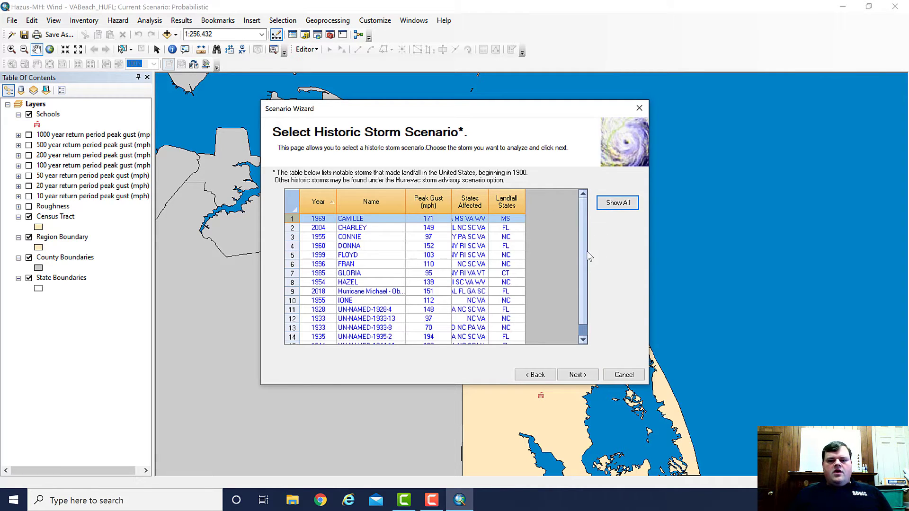
scroll(582, 265, "down", 1)
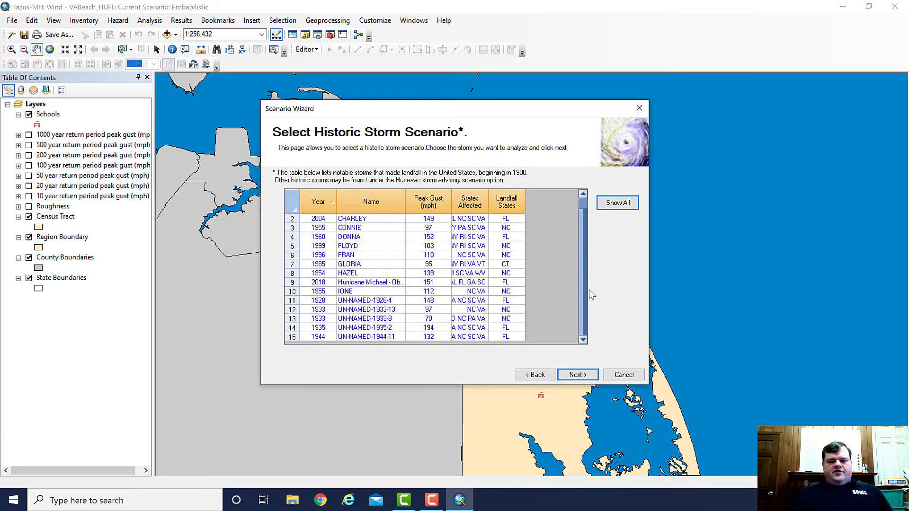
scroll(588, 290, "up", 1)
scroll(582, 284, "down", 1)
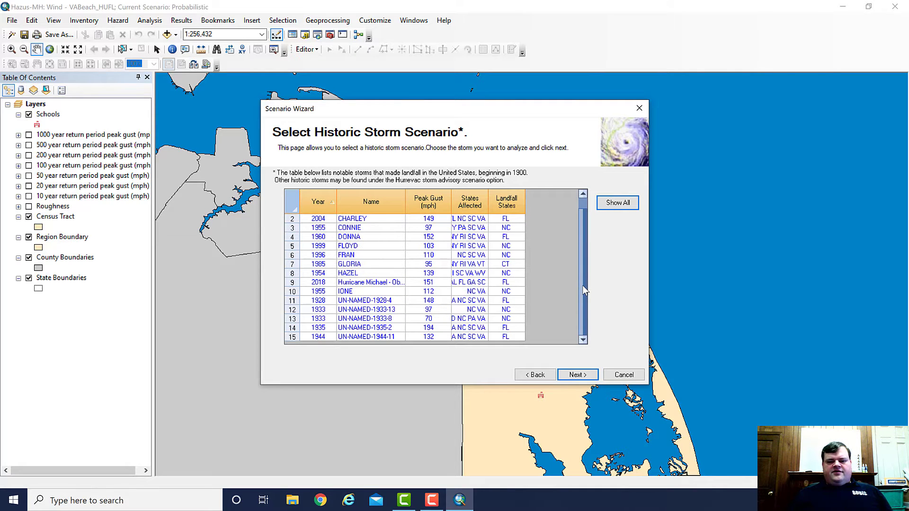
scroll(578, 266, "up", 1)
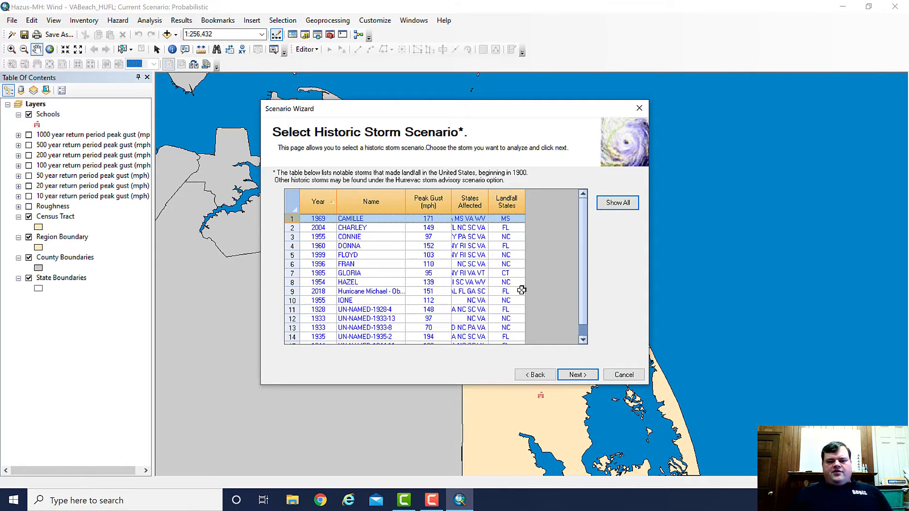
Select the 2018 Hurricane Michael storm and look over the other storms in the region-filtered list.
left_click(375, 292)
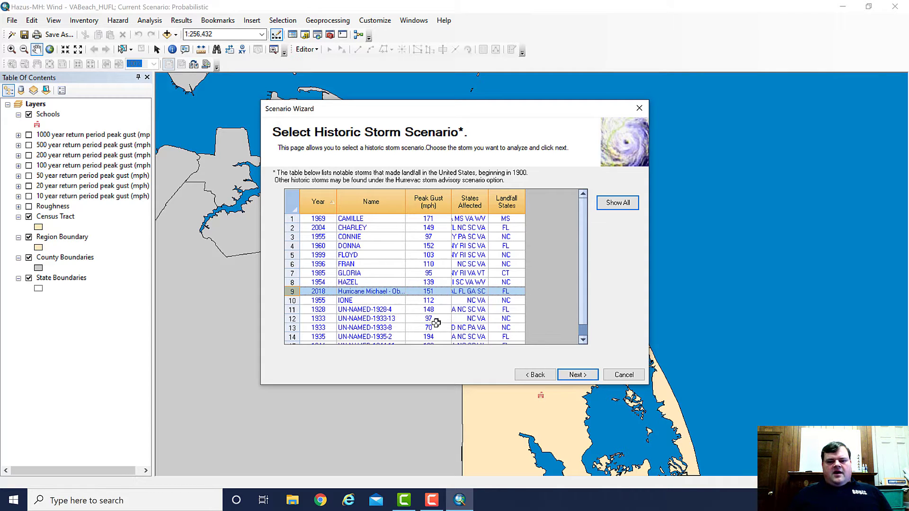
scroll(426, 310, "down", 1)
scroll(426, 310, "up", 1)
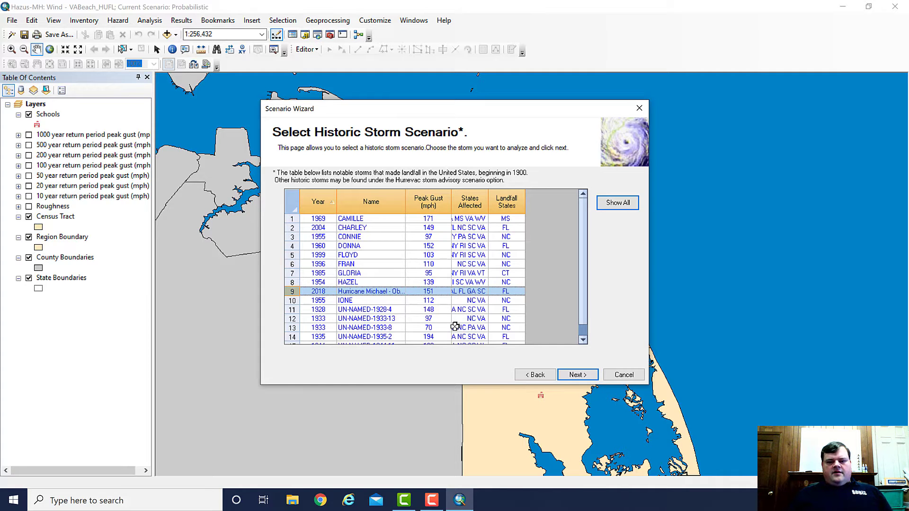
scroll(383, 325, "down", 1)
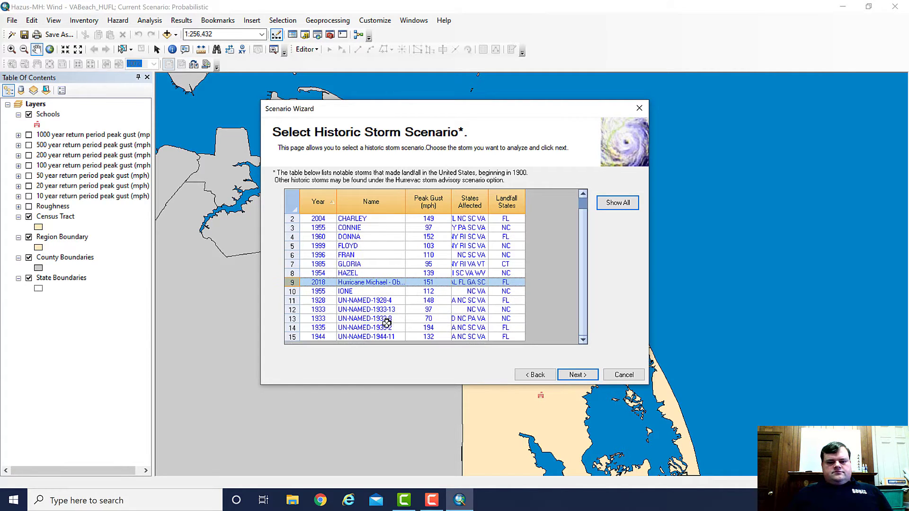
scroll(389, 324, "up", 1)
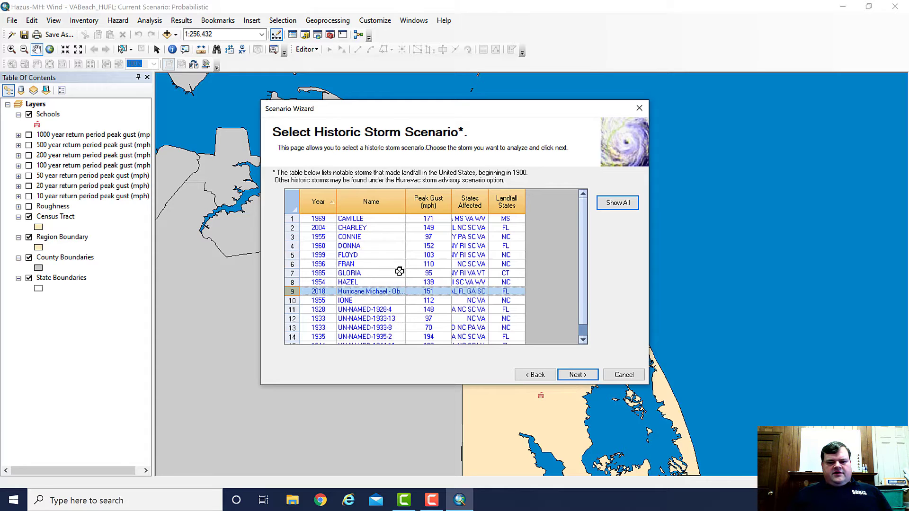
Choose the 1960 DONNA storm as the historic scenario, make it active for analysis, and finish the Scenario Wizard.
left_click(371, 245)
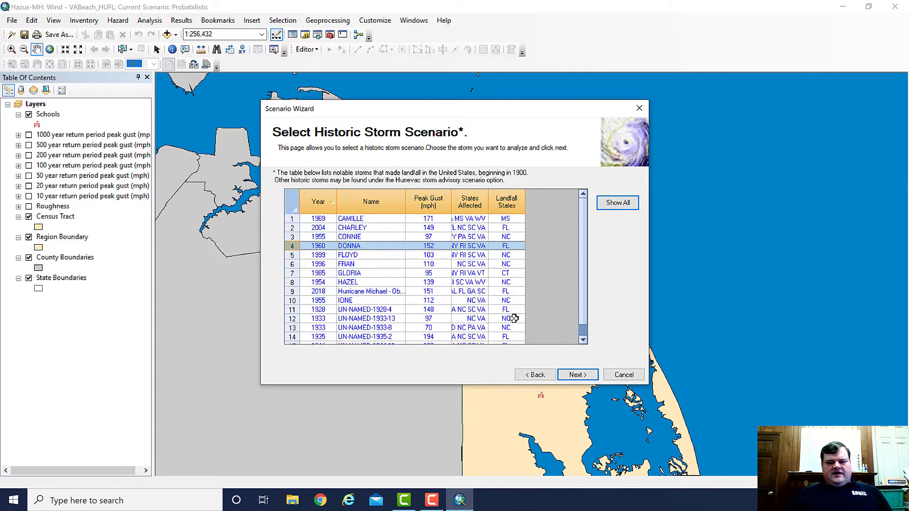
left_click(576, 375)
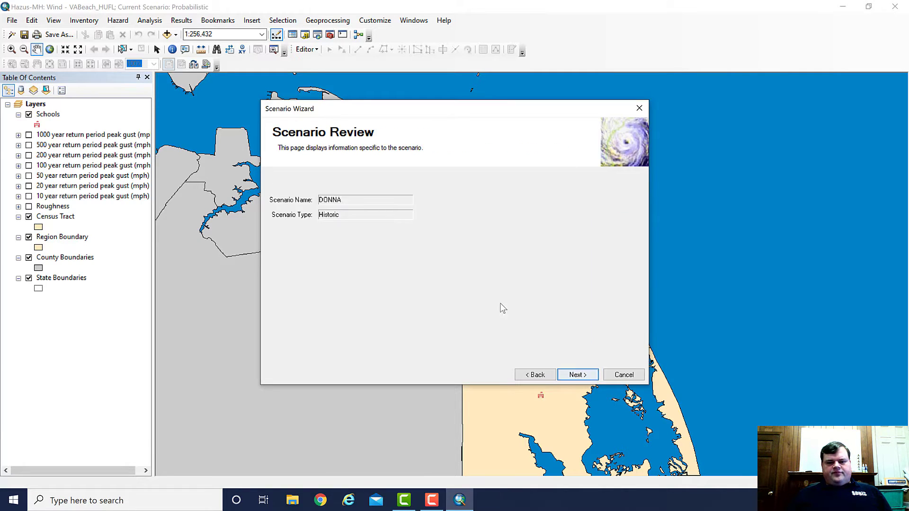
left_click(576, 374)
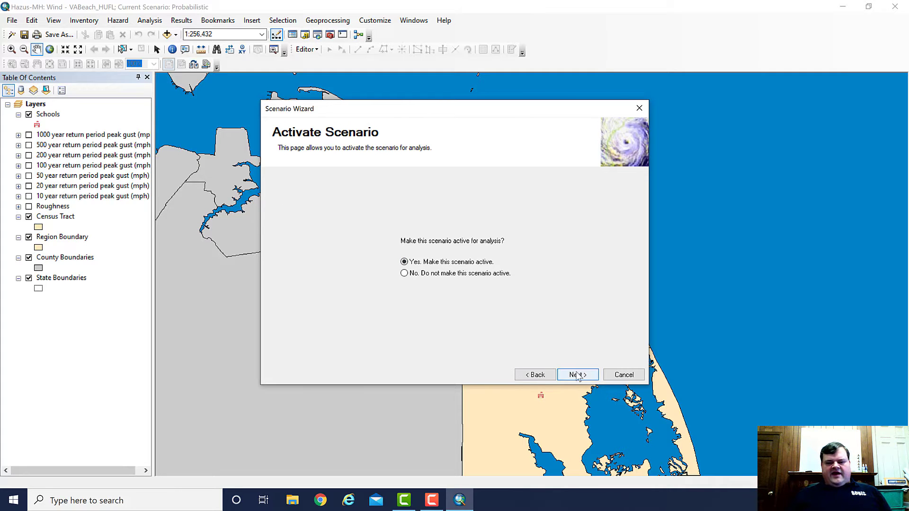
left_click(577, 375)
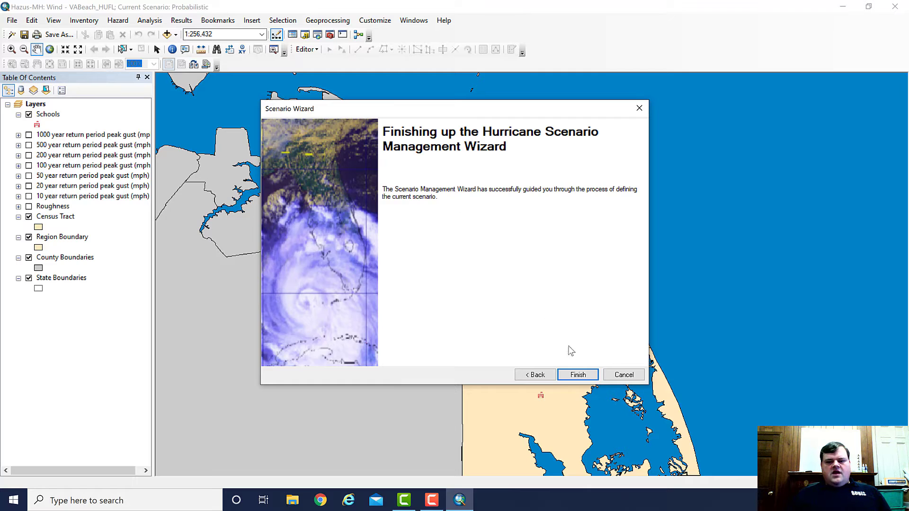
left_click(584, 373)
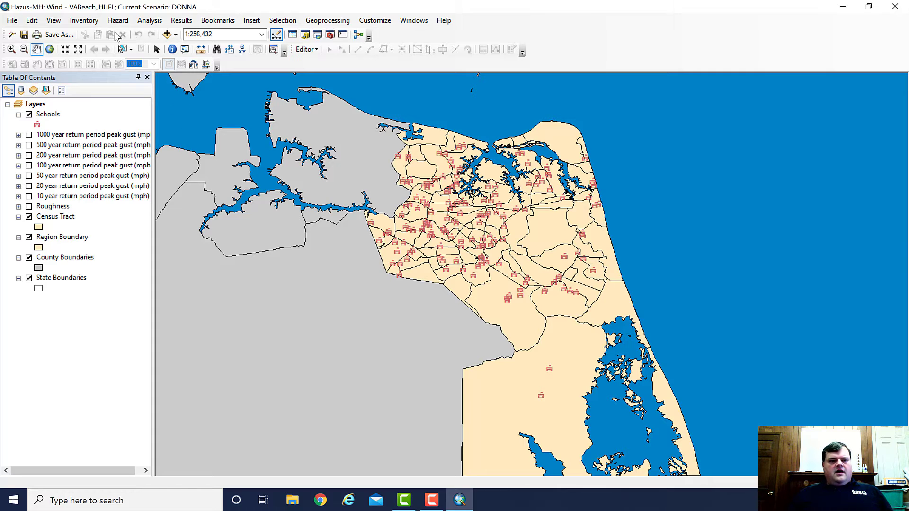
Review the full list of hurricane analysis options, including storm surge and automated outputs, and cancel without running the analysis.
left_click(148, 20)
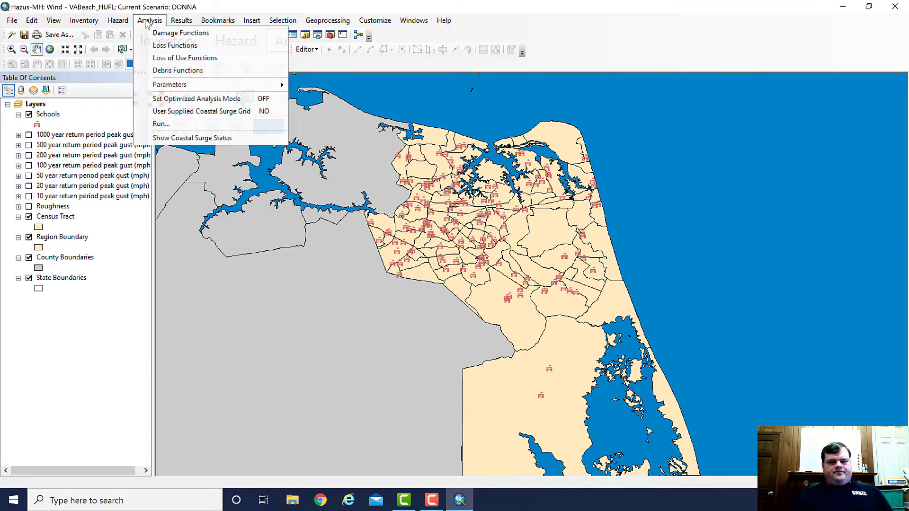
left_click(173, 124)
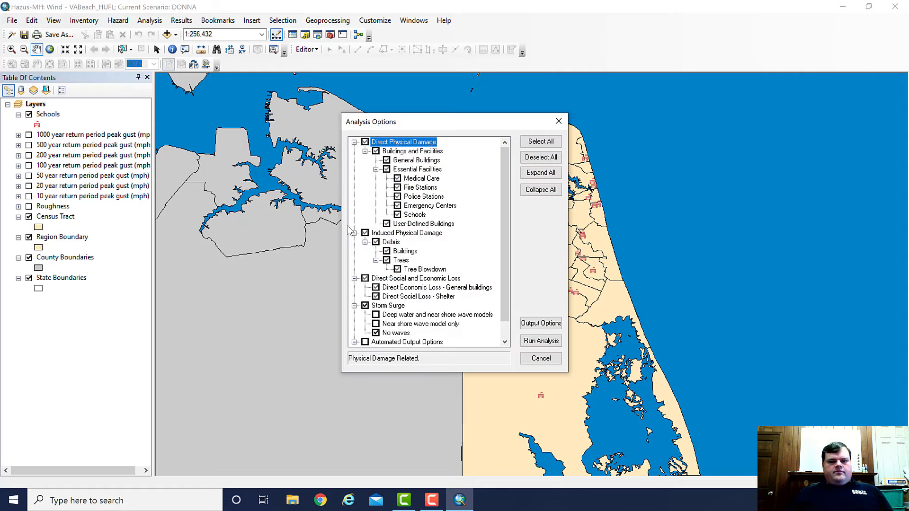
left_click_drag(507, 211, 506, 227)
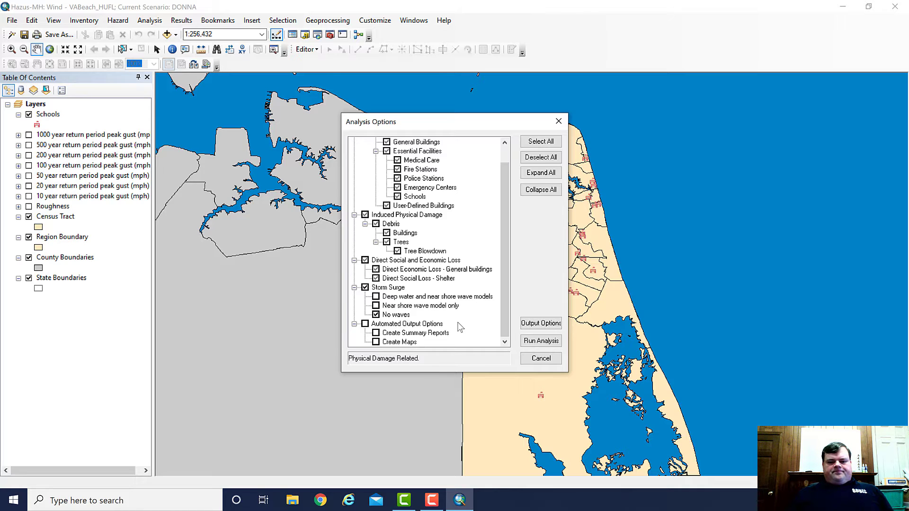
scroll(461, 327, "up", 1)
scroll(461, 327, "down", 1)
scroll(461, 327, "up", 1)
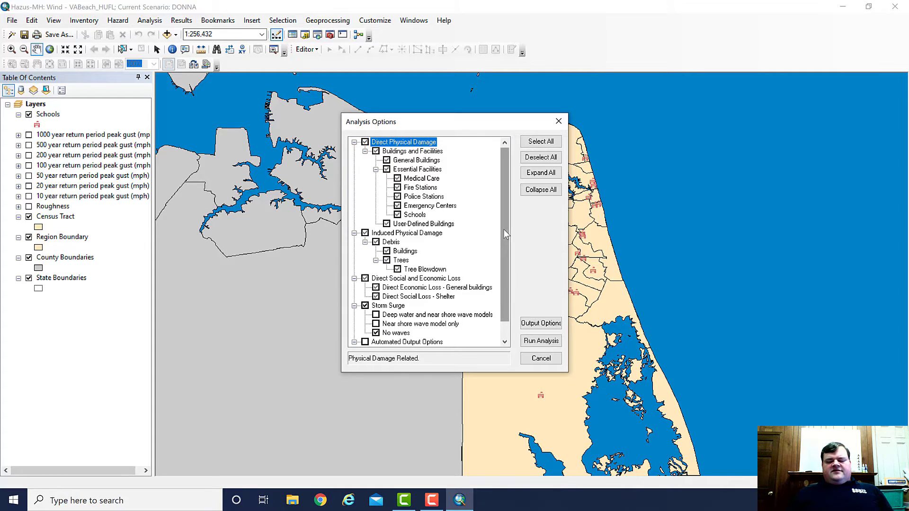
left_click_drag(504, 229, 504, 209)
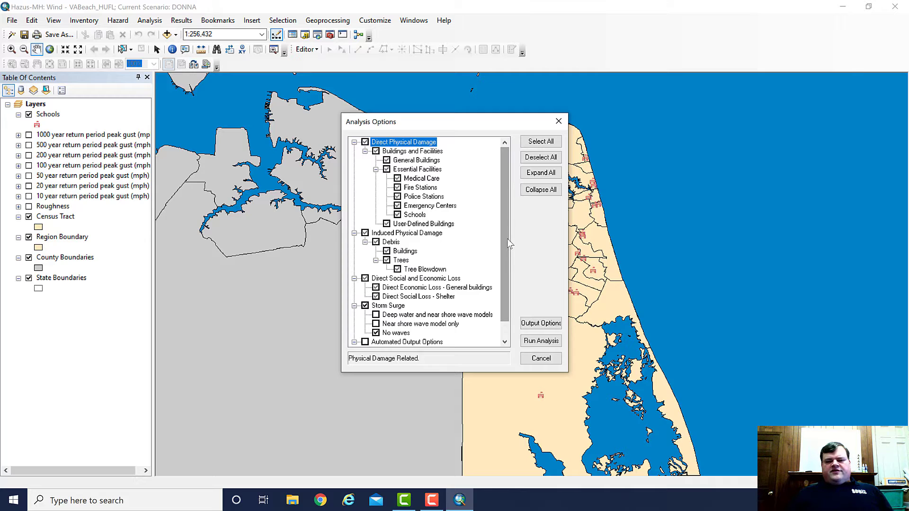
left_click(541, 359)
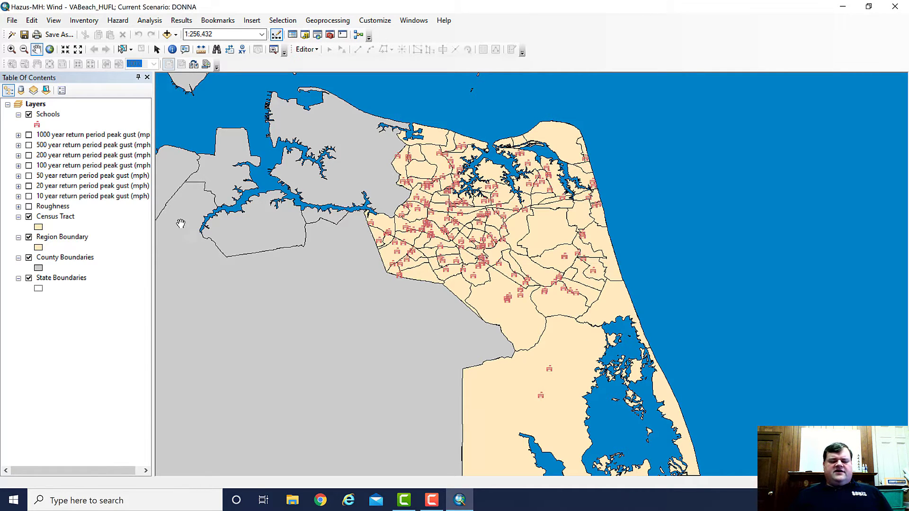
Create a new hurricane scenario named Scenario-30Dec2020 with a manually defined storm track.
left_click(82, 22)
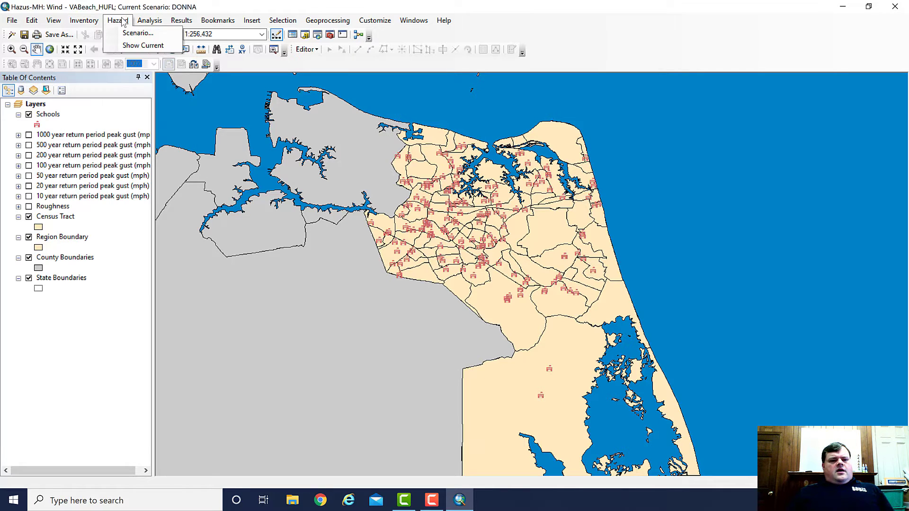
left_click(131, 33)
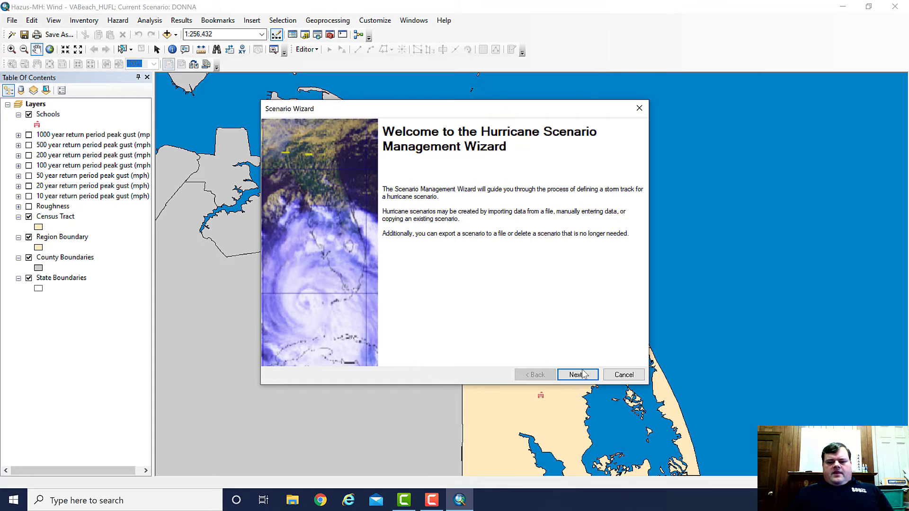
left_click(578, 375)
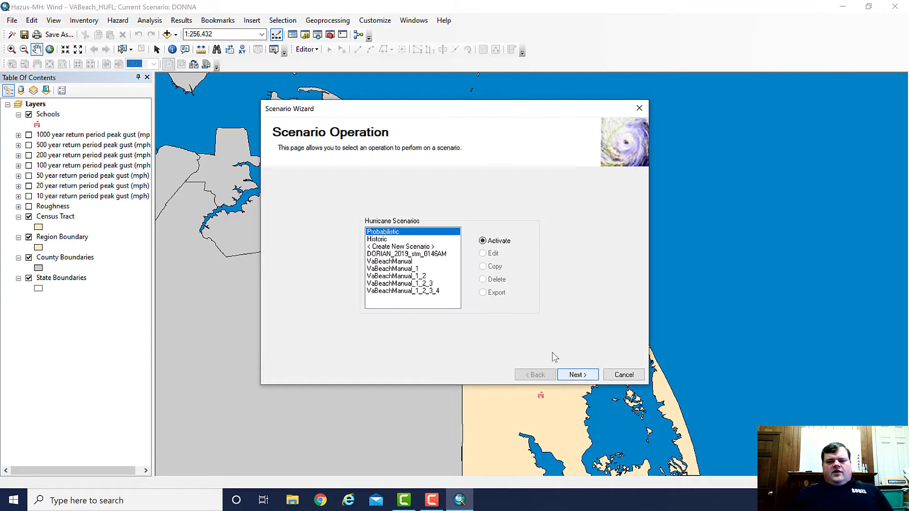
left_click(405, 247)
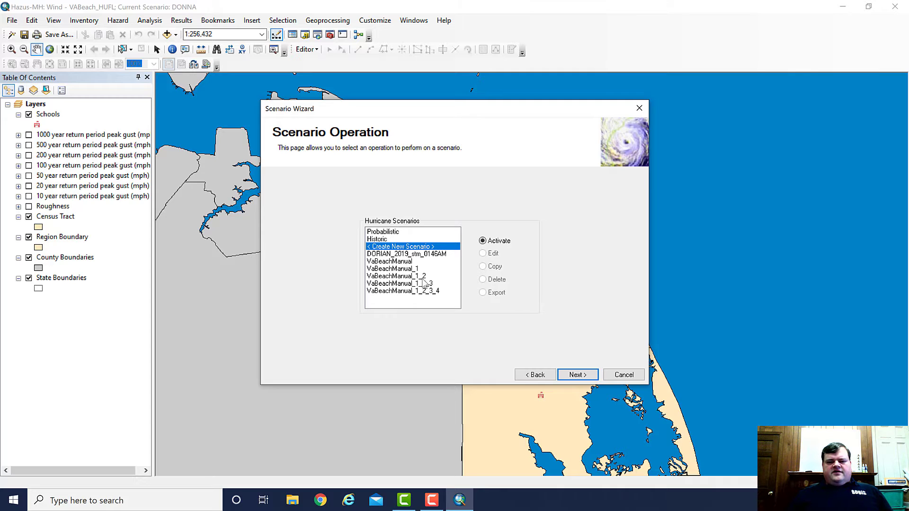
left_click(578, 375)
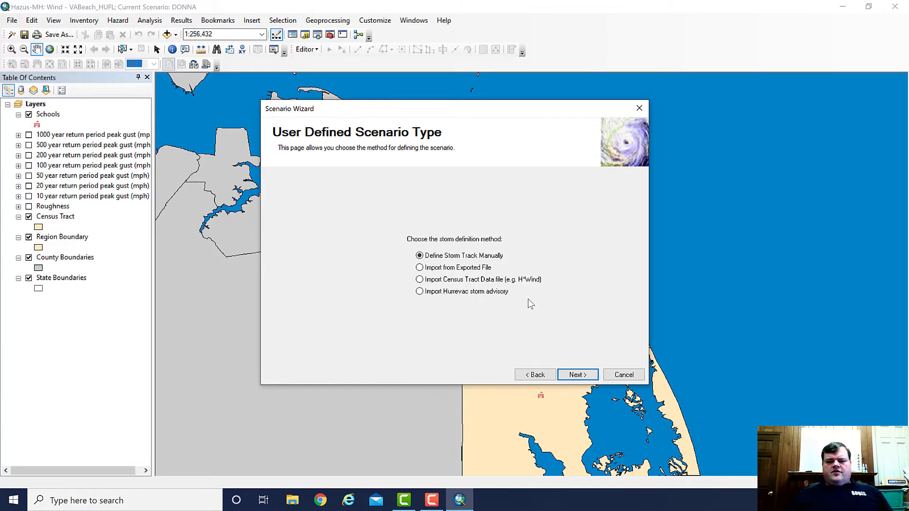
left_click(584, 378)
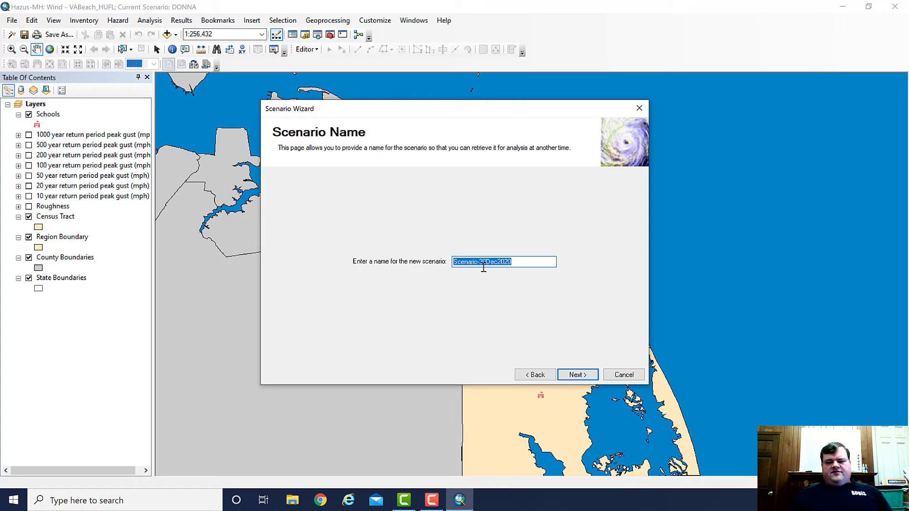
left_click(585, 376)
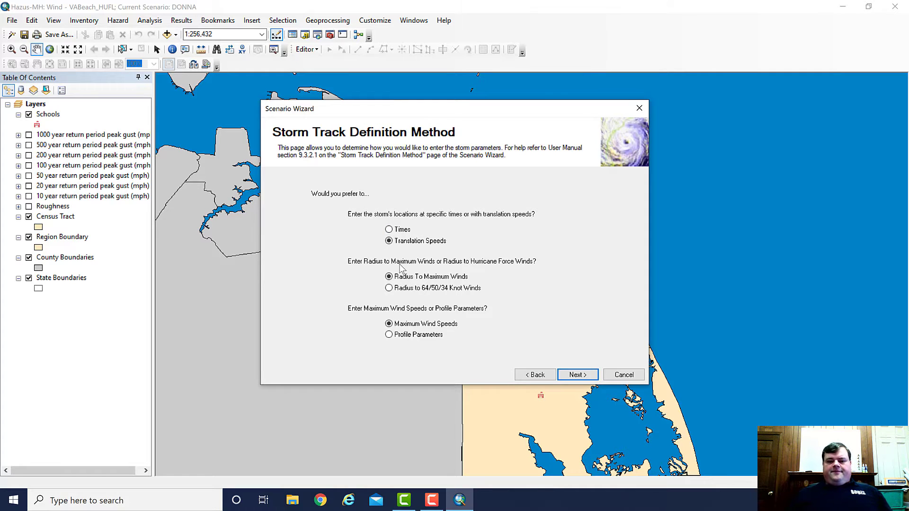
Review the storm track definition methods and the storm track table with Translation Speeds selected, and abandon the Scenario Wizard.
left_click(389, 240)
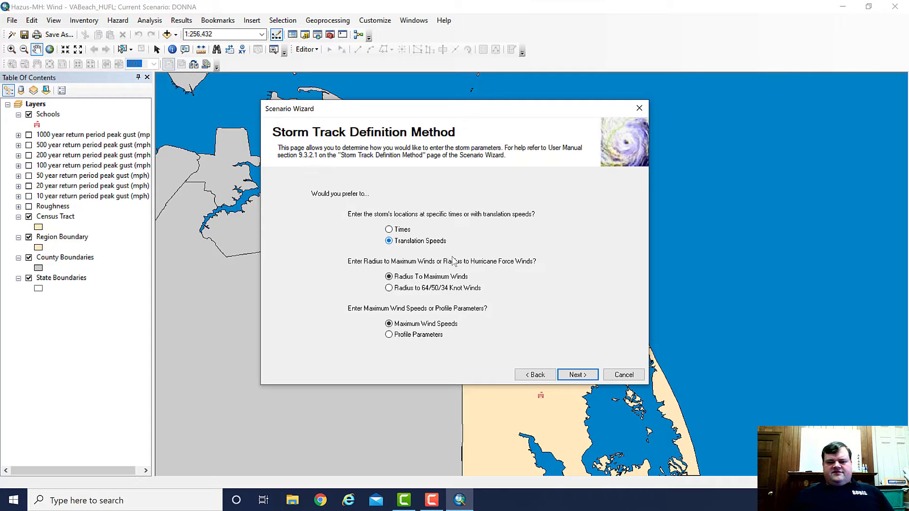
left_click(402, 230)
left_click(406, 240)
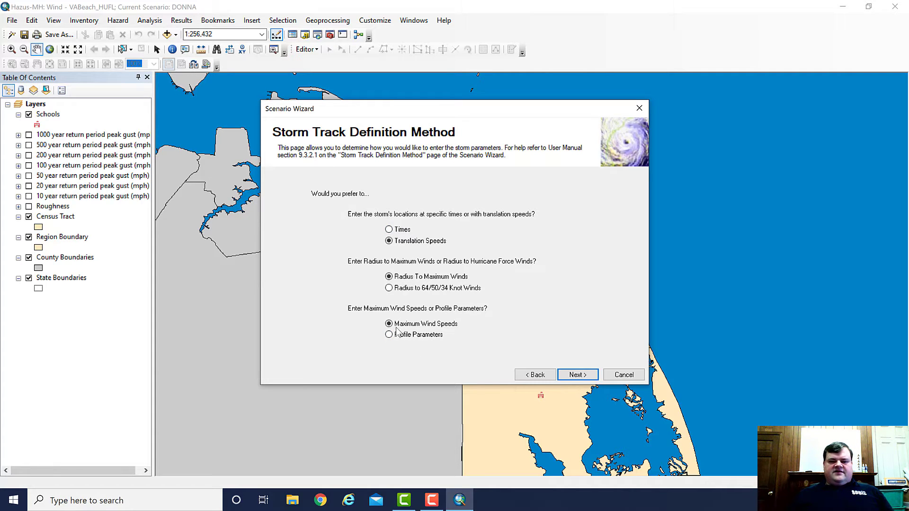
left_click(578, 374)
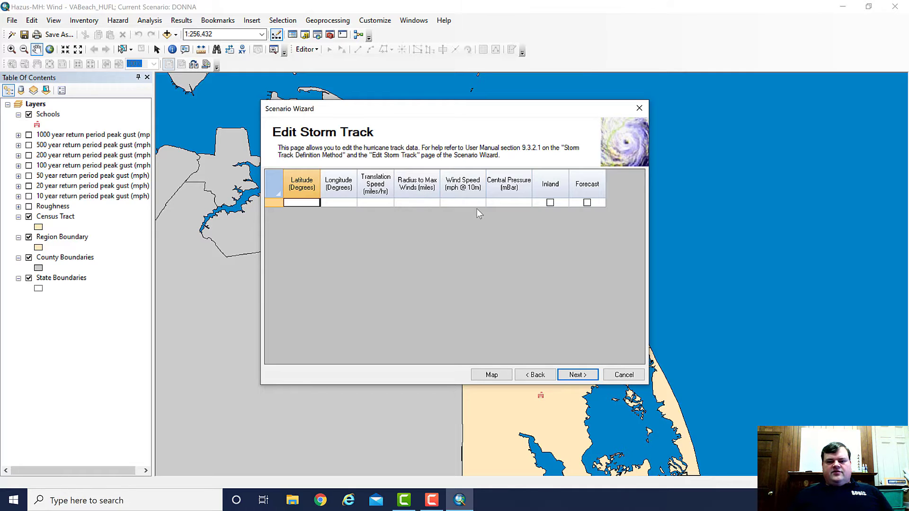
mouse_move(467, 203)
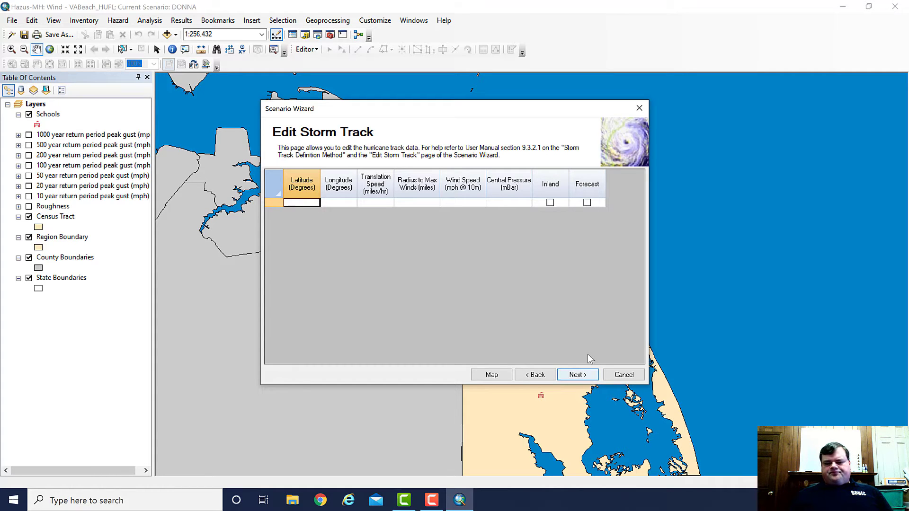
left_click(624, 375)
left_click(438, 273)
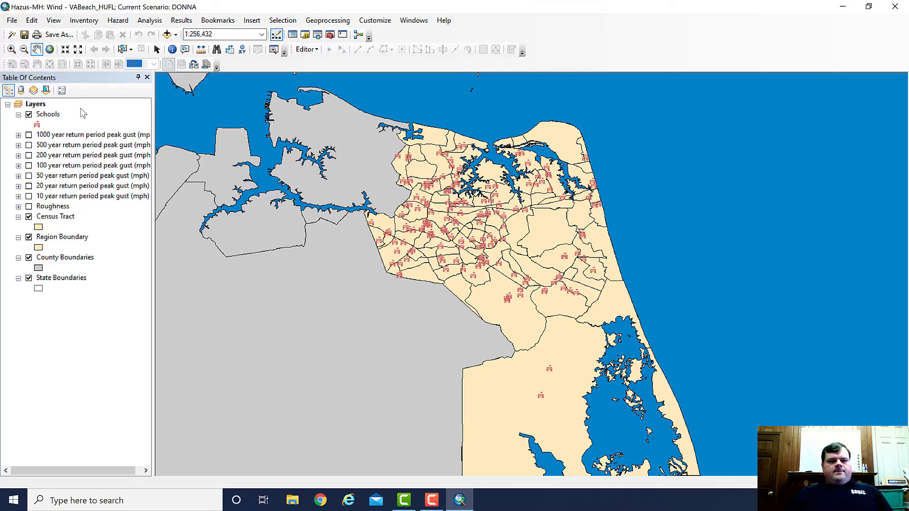
Start another new hurricane scenario and look over the storm definition methods, choosing Import Hurrevac storm advisory.
left_click(117, 20)
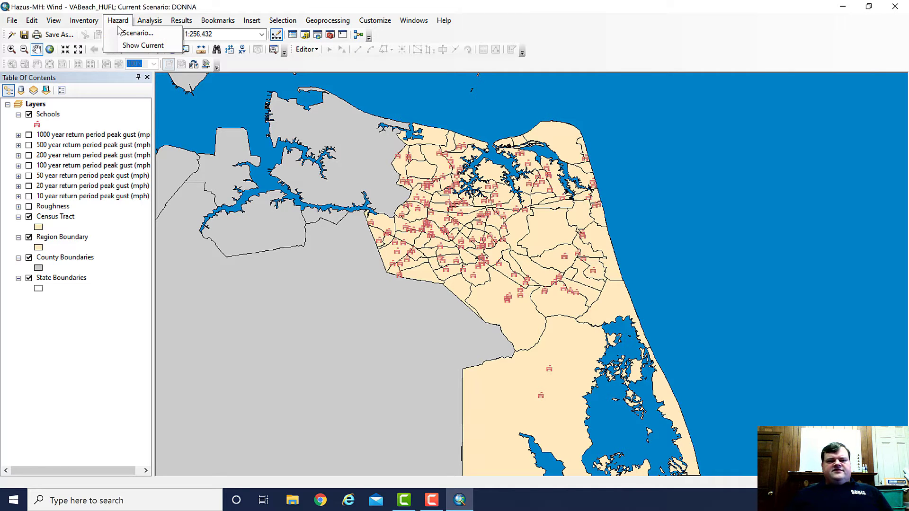
left_click(130, 31)
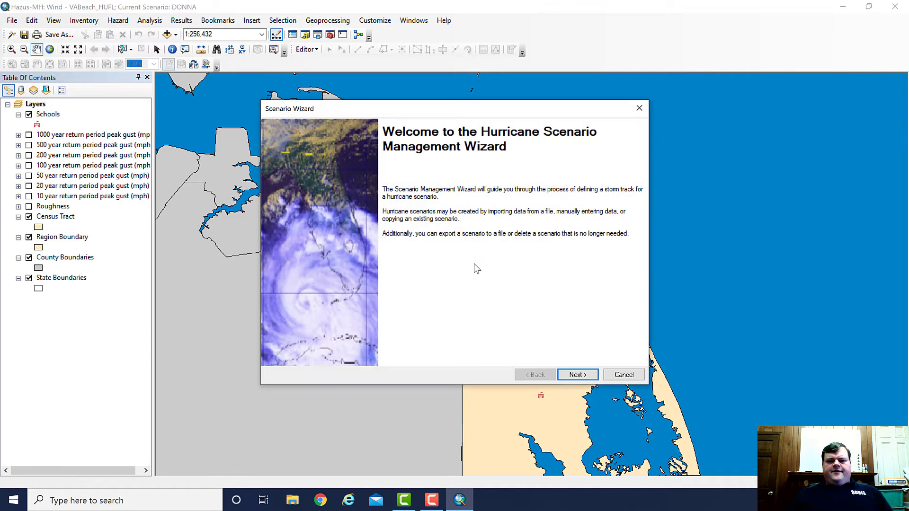
left_click(578, 374)
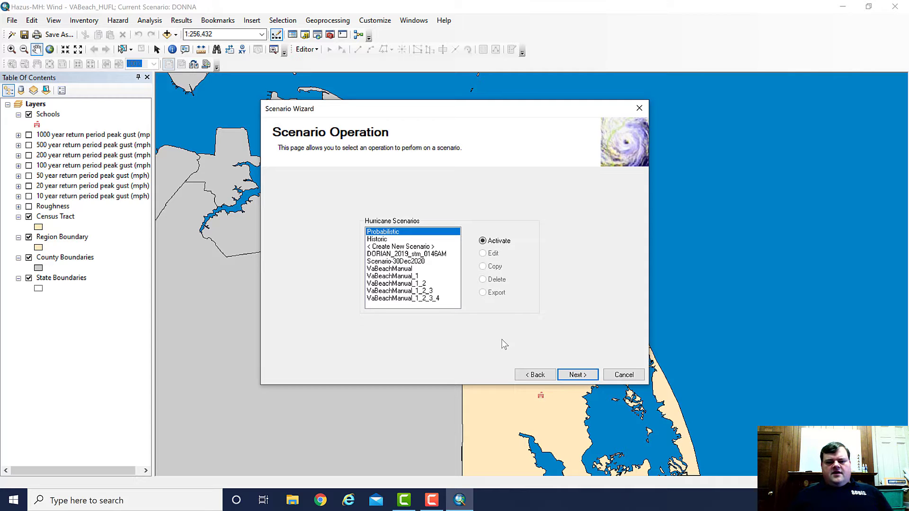
left_click(427, 247)
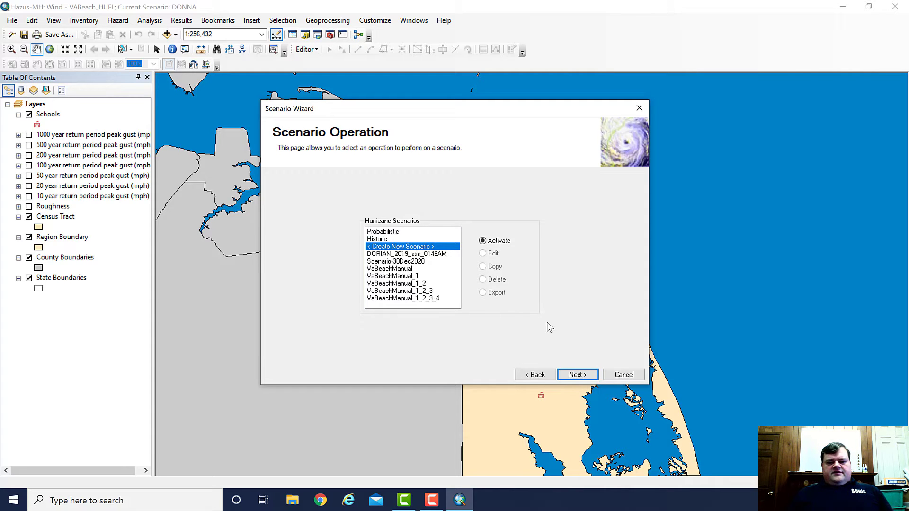
left_click(578, 373)
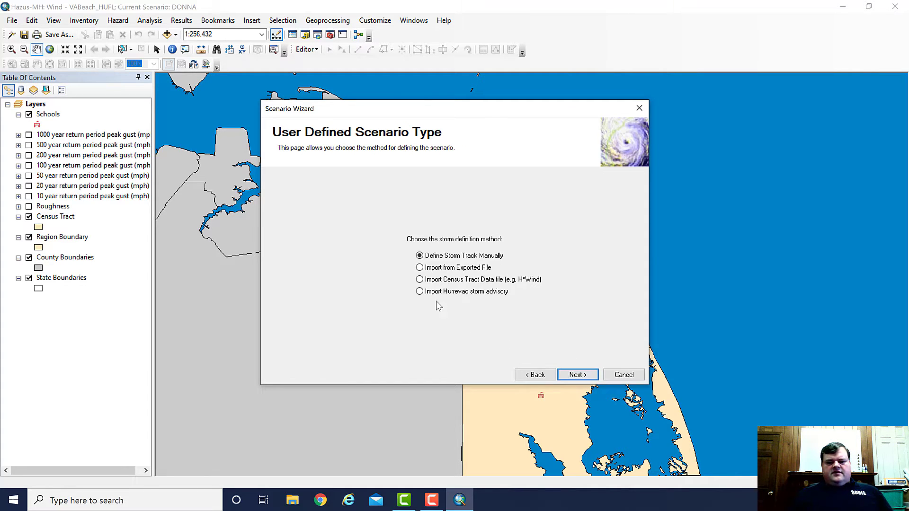
left_click(432, 269)
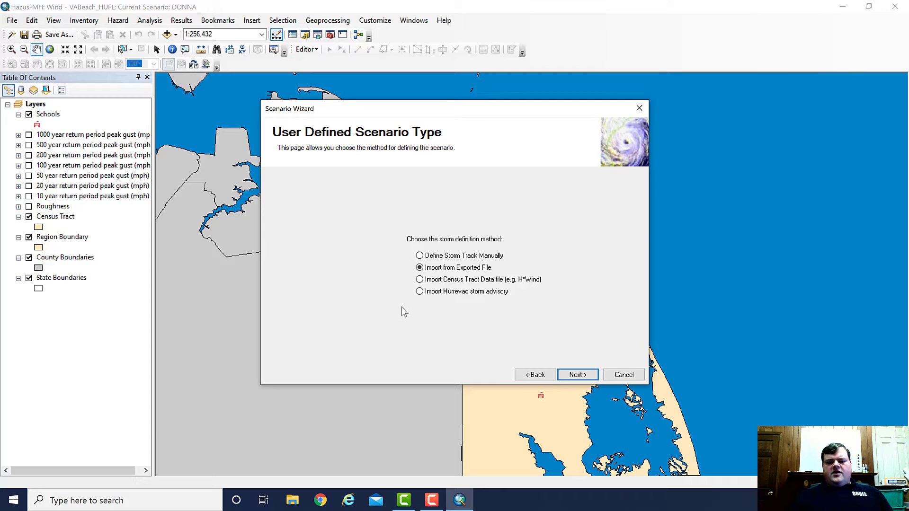
left_click(420, 291)
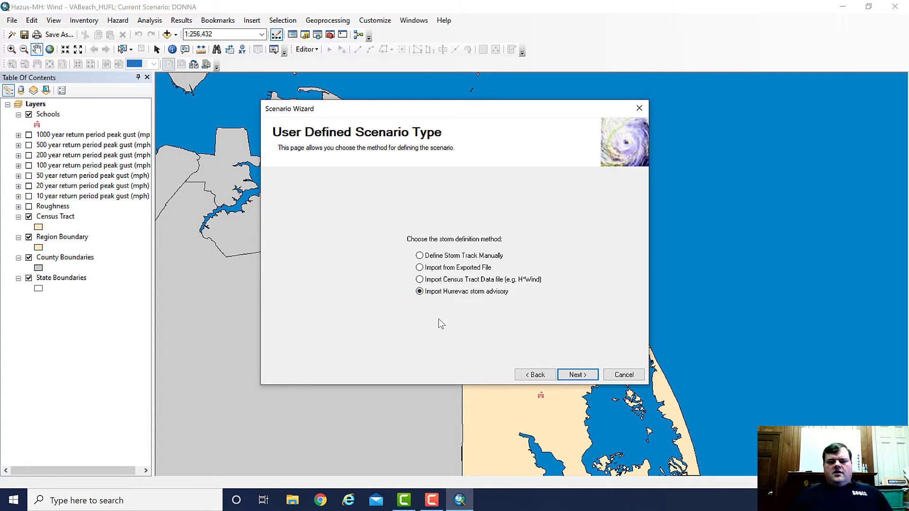
View the local Atlantic storm files offered for Hurrevac import and abandon the Scenario Wizard.
left_click(577, 375)
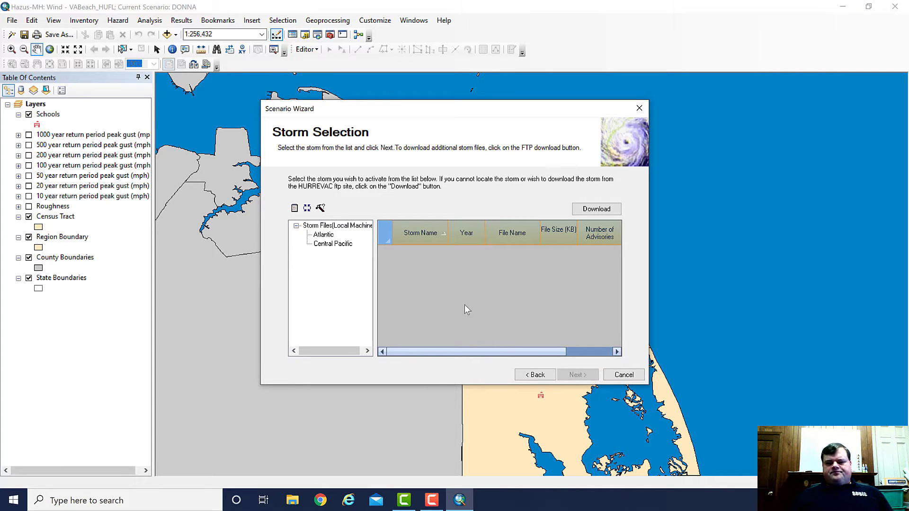
left_click(324, 237)
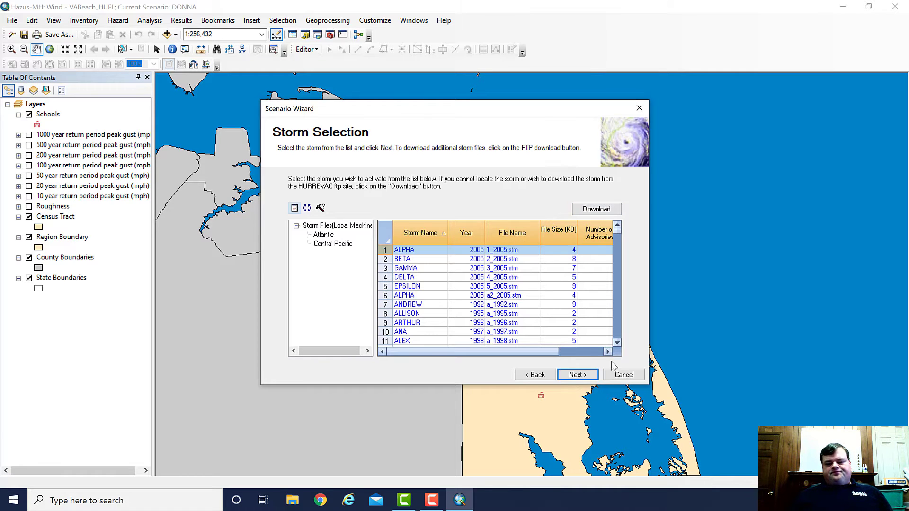
left_click(624, 374)
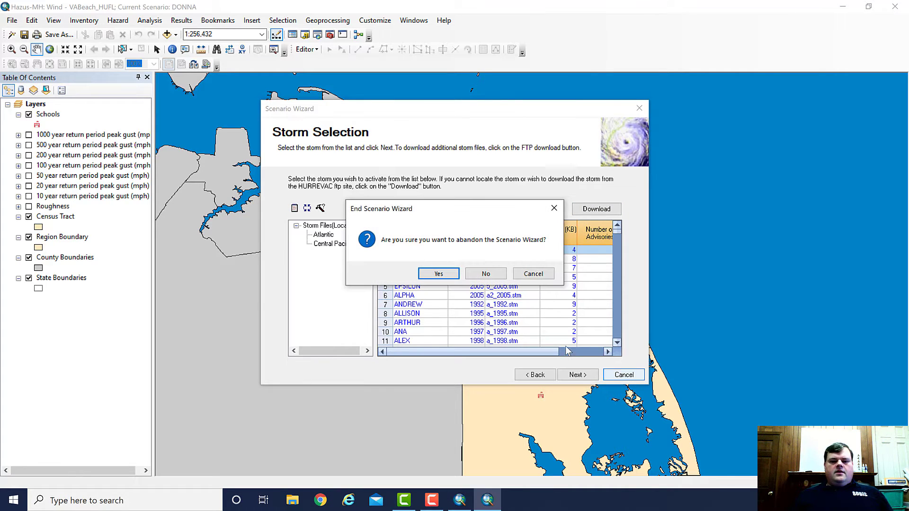
left_click(440, 275)
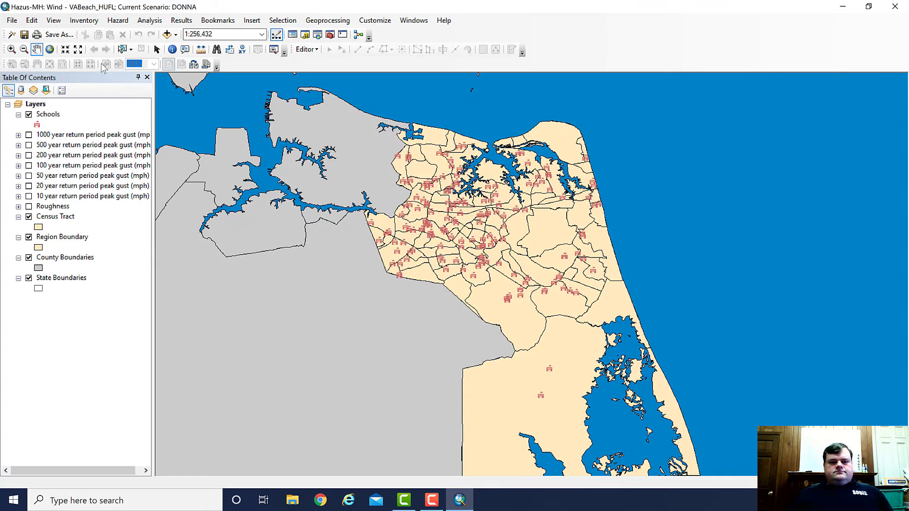
Show the current hazard information for the active scenario.
left_click(117, 20)
left_click(130, 43)
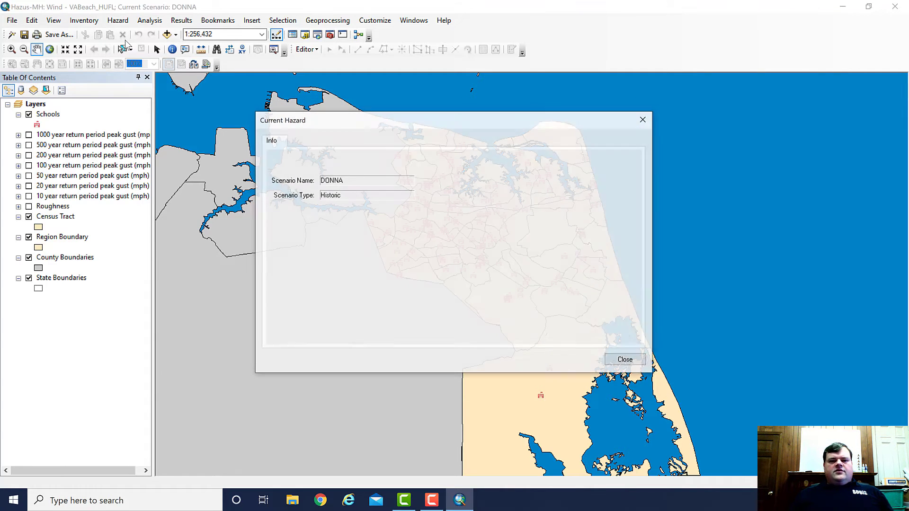
Close the current hazard information and activate the Probabilistic hurricane scenario.
left_click(644, 121)
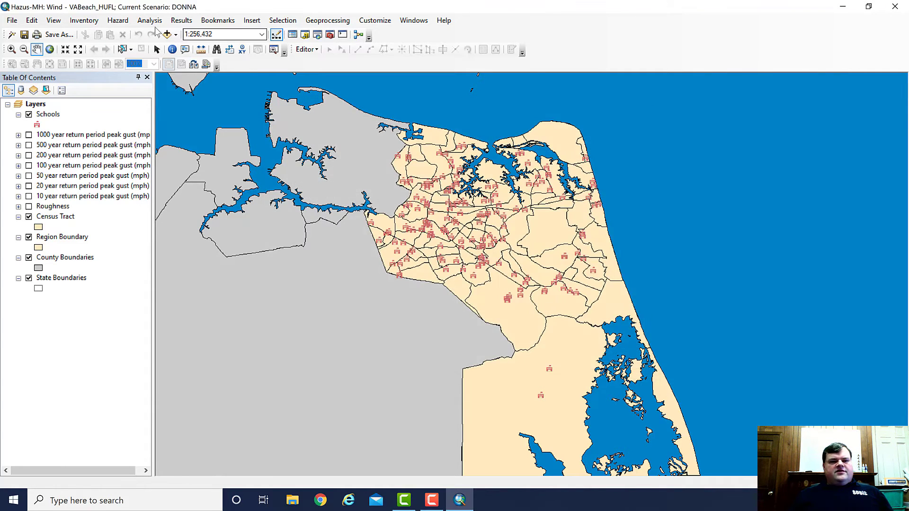
left_click(117, 20)
left_click(135, 32)
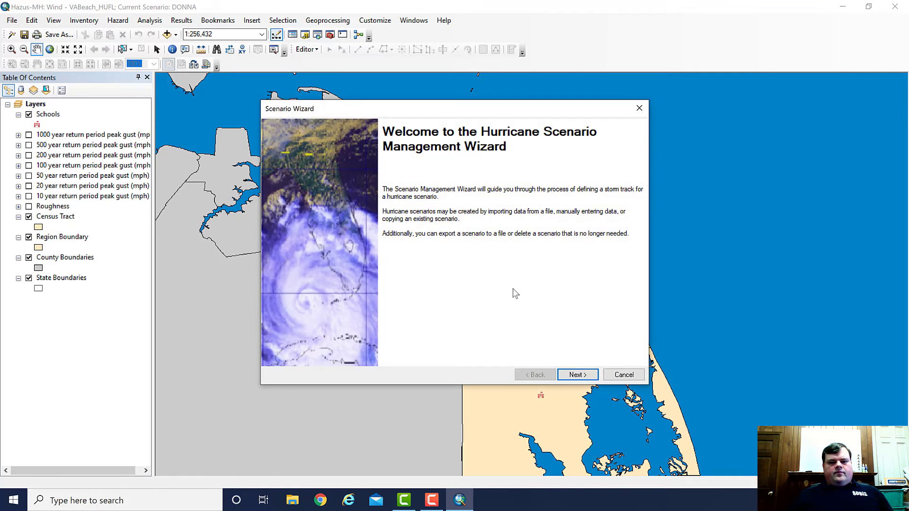
left_click(578, 374)
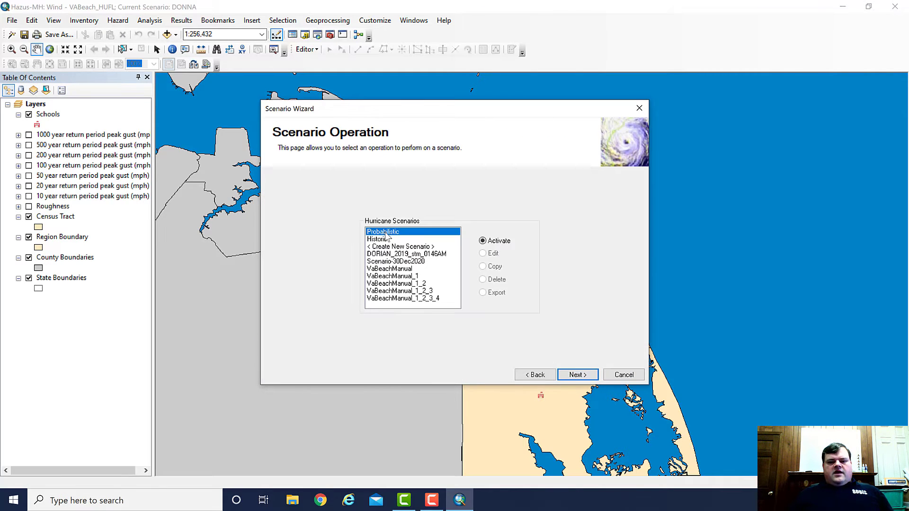
left_click(579, 375)
left_click(577, 375)
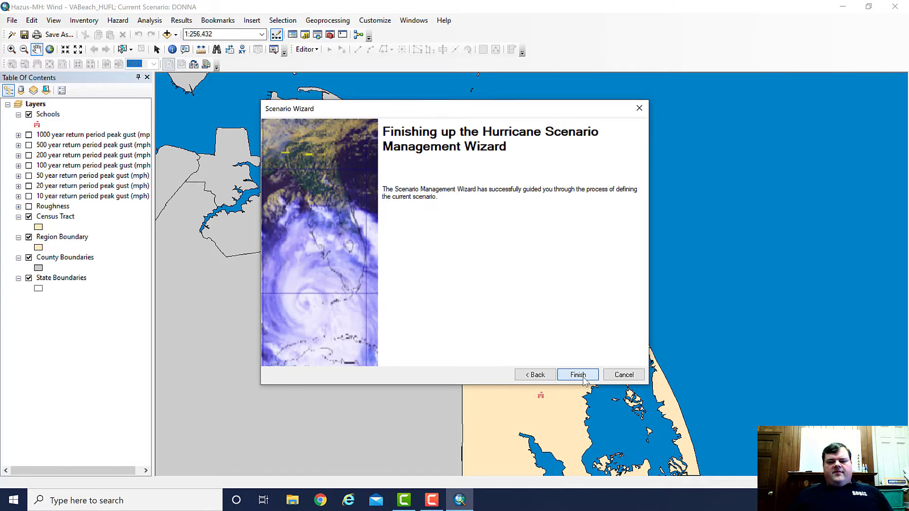
left_click(582, 375)
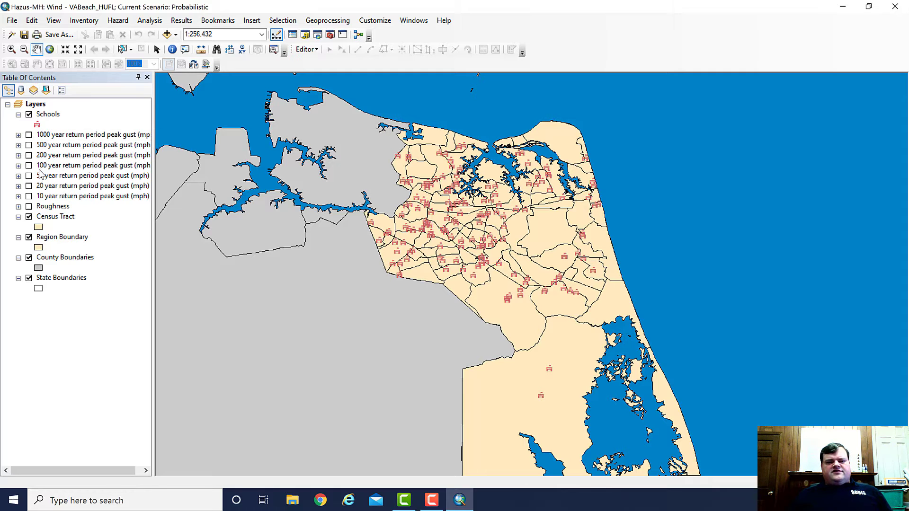
Display the 500 year return period peak gust layer on the map and label its features.
left_click(29, 145)
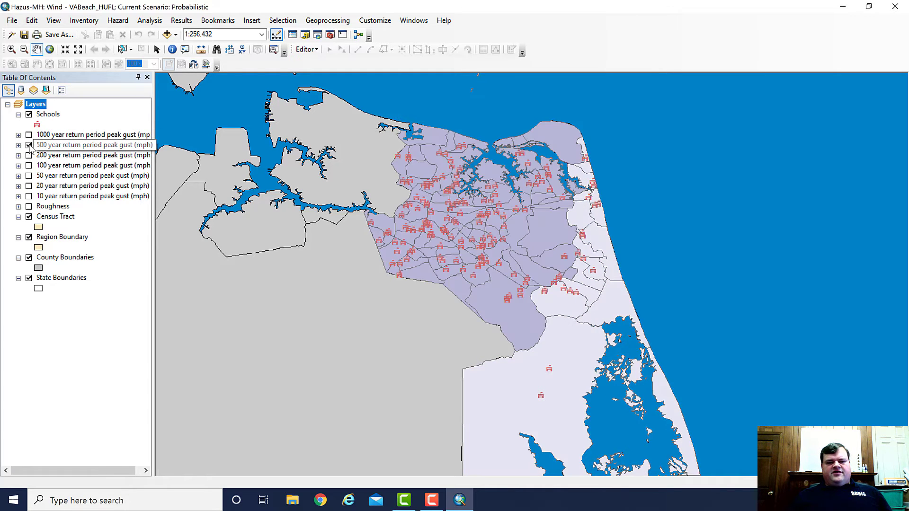
left_click(63, 147)
right_click(63, 147)
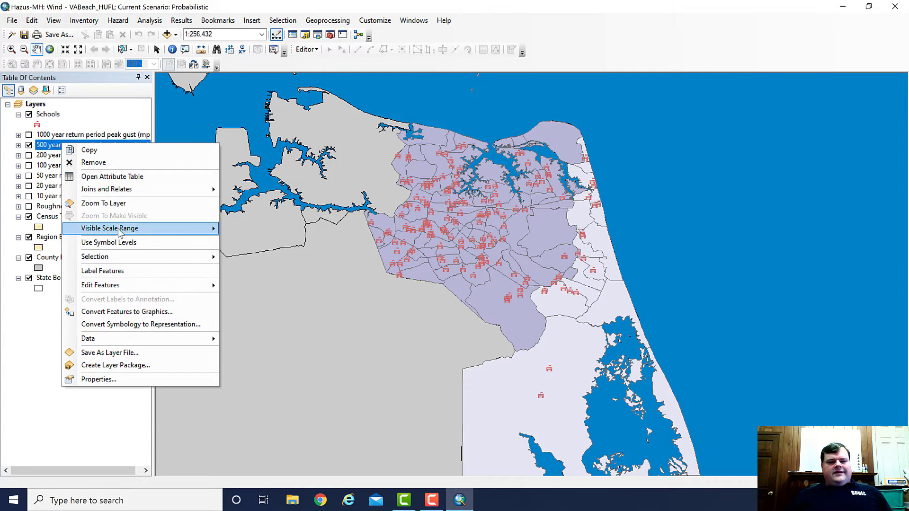
left_click(135, 273)
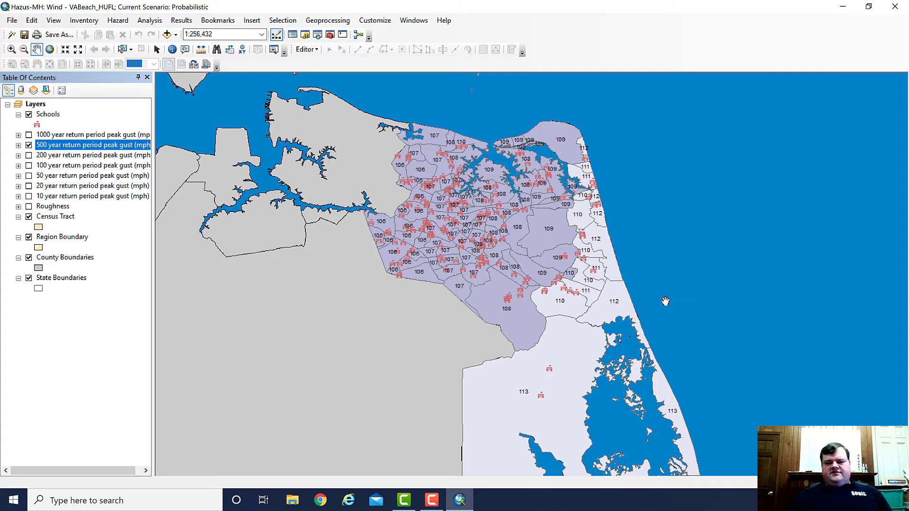
left_click(11, 50)
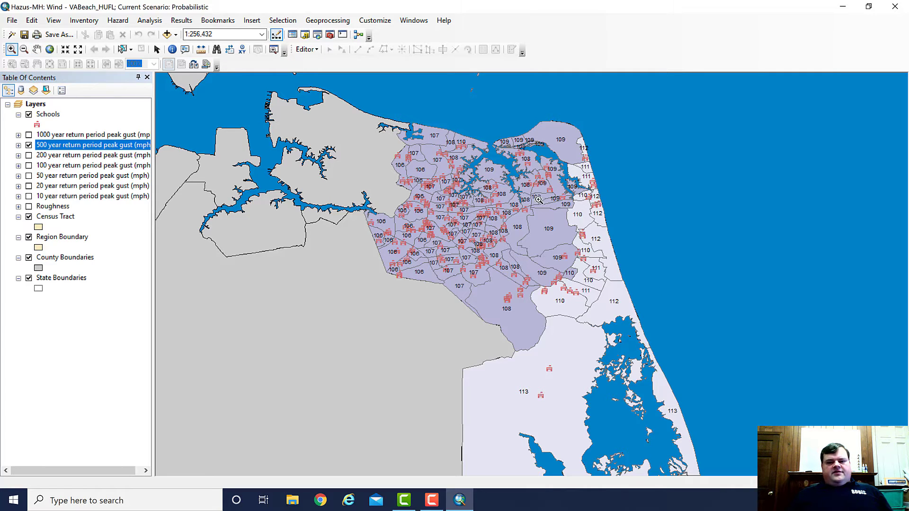
left_click_drag(489, 116, 691, 347)
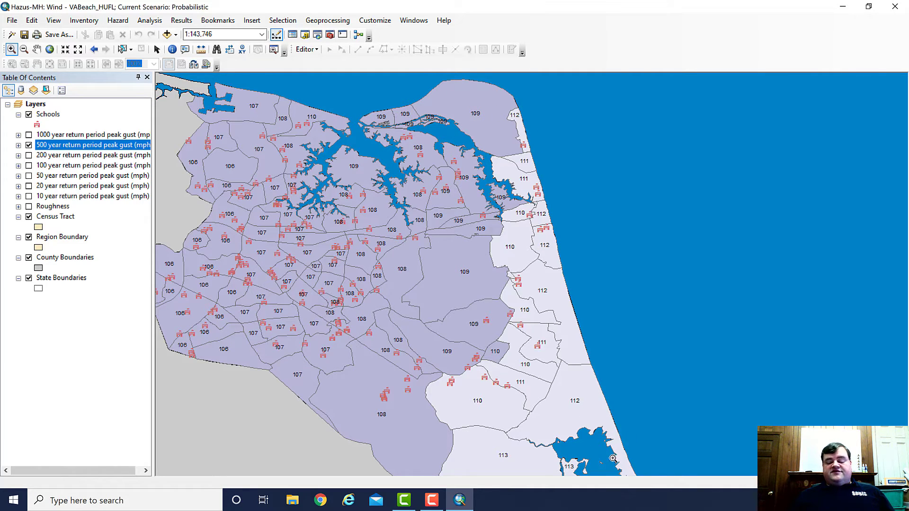
left_click(37, 50)
left_click_drag(377, 274, 354, 166)
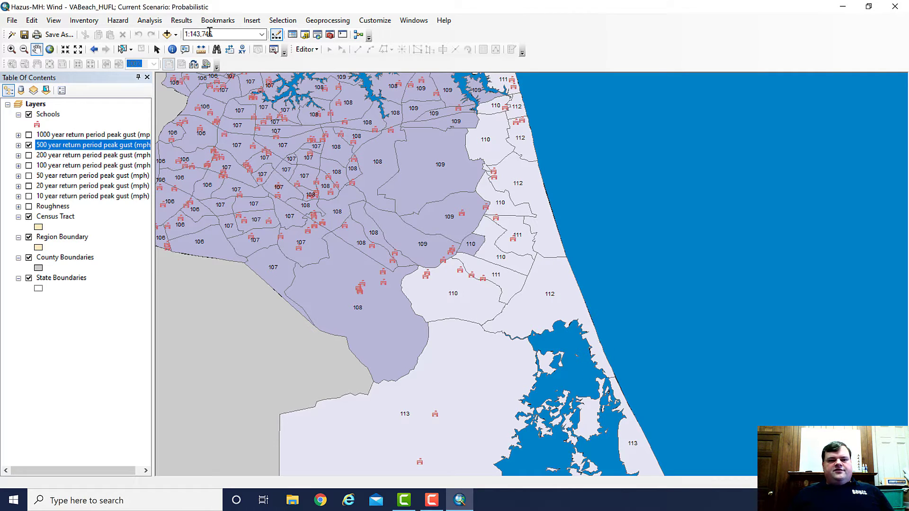
Start a new hurricane scenario, look over the storm definition methods without choosing another one, and abandon the Scenario Wizard.
left_click(116, 23)
left_click(128, 31)
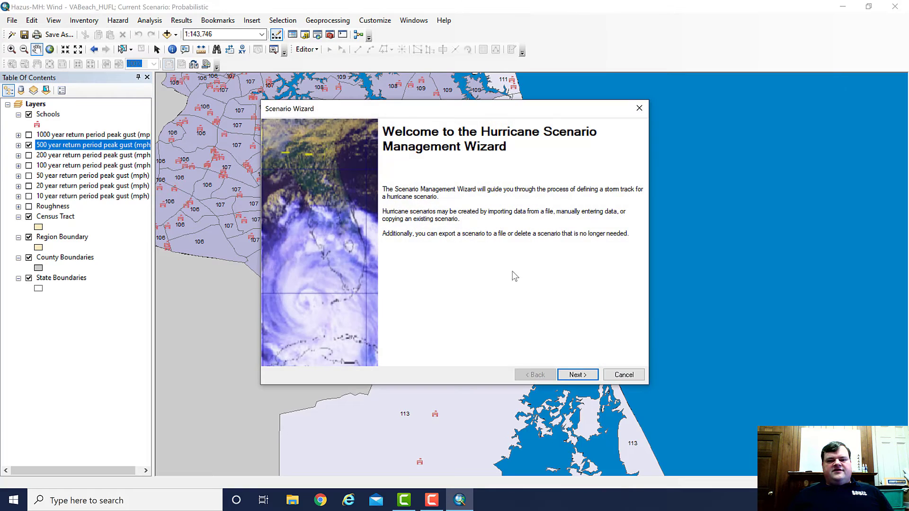
left_click(575, 374)
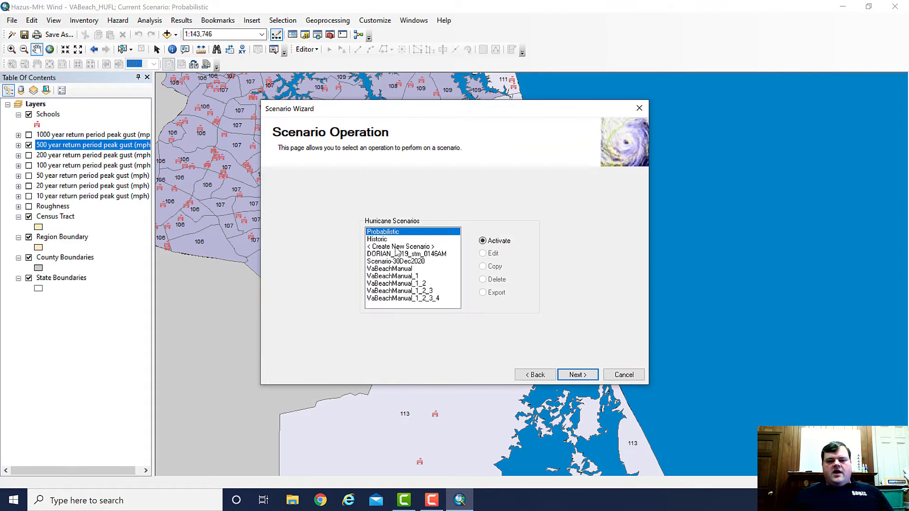
key("Down")
key("Down")
left_click(575, 374)
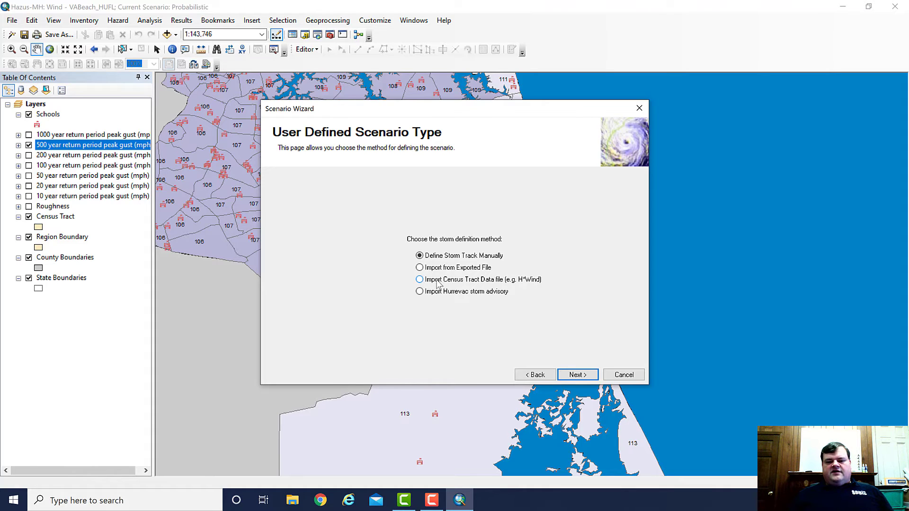
left_click(625, 375)
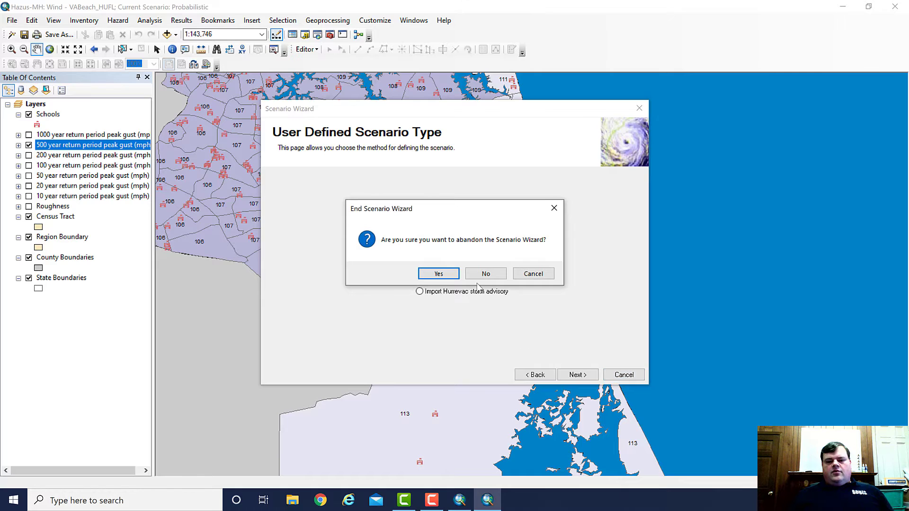
left_click(443, 275)
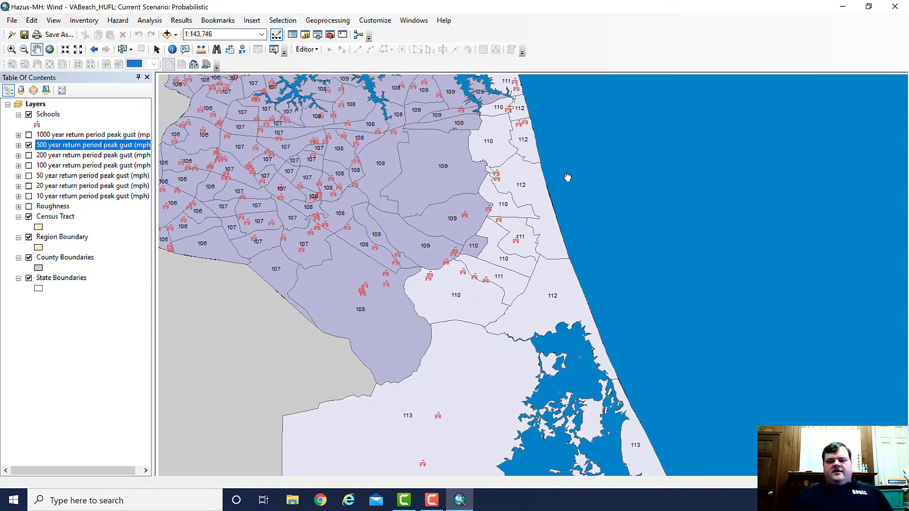
Run the probabilistic analysis with all direct physical damage, induced physical damage, and social and economic loss options, leaving automated outputs off.
left_click_drag(555, 168, 614, 226)
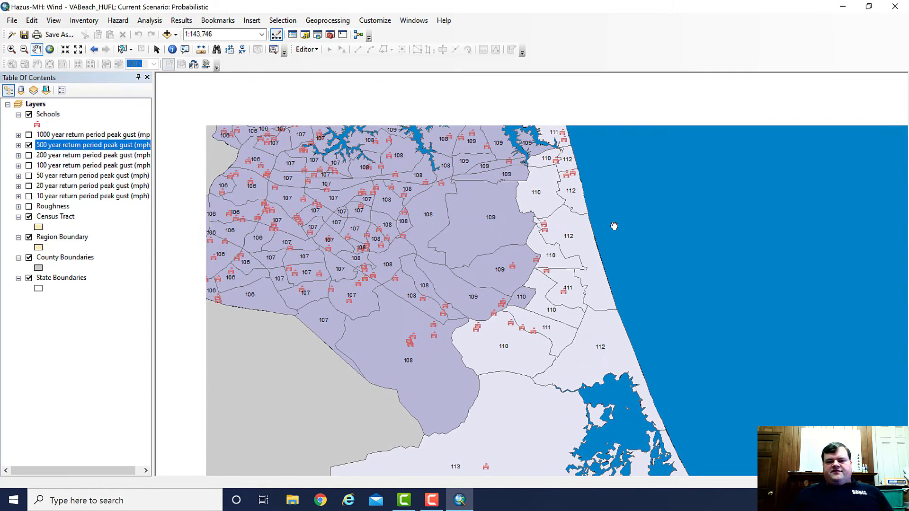
left_click(693, 277)
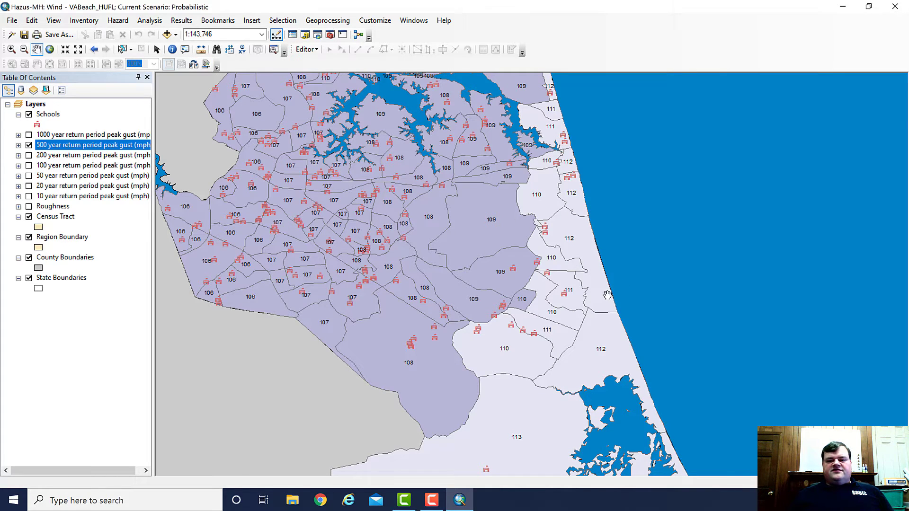
left_click_drag(600, 210, 622, 301)
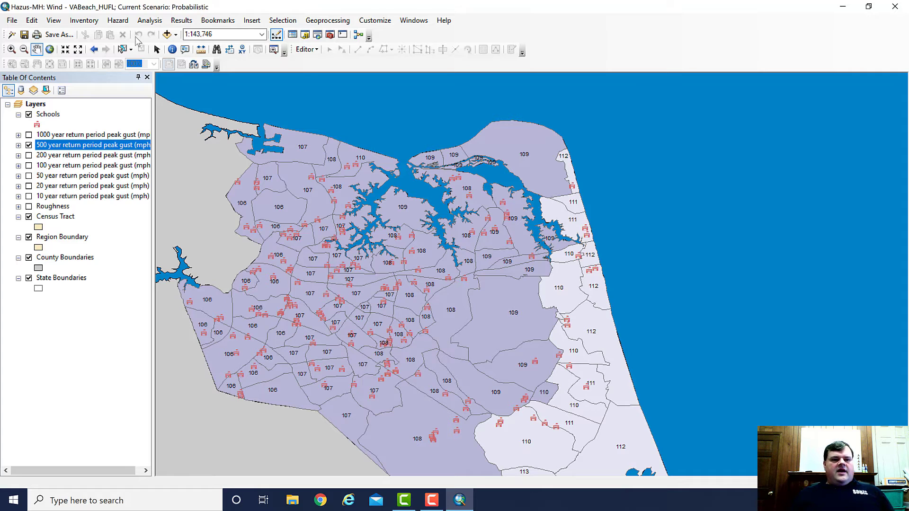
left_click(150, 20)
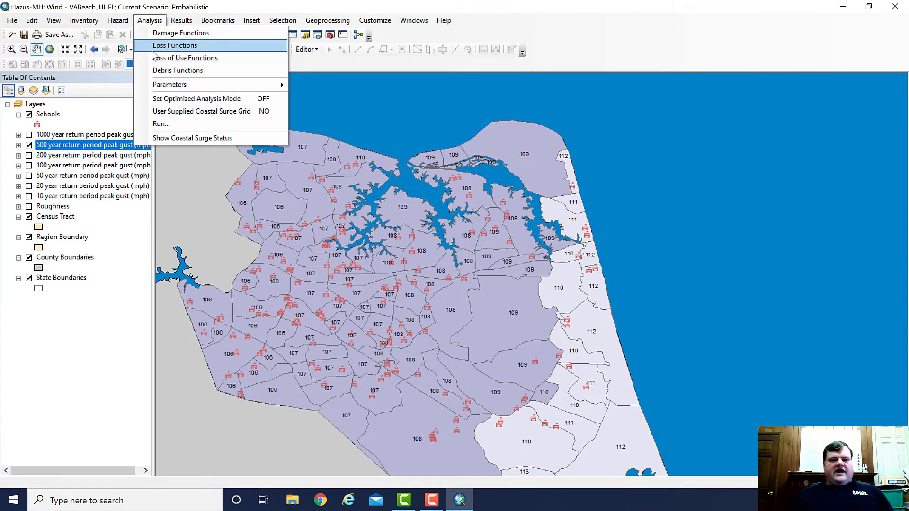
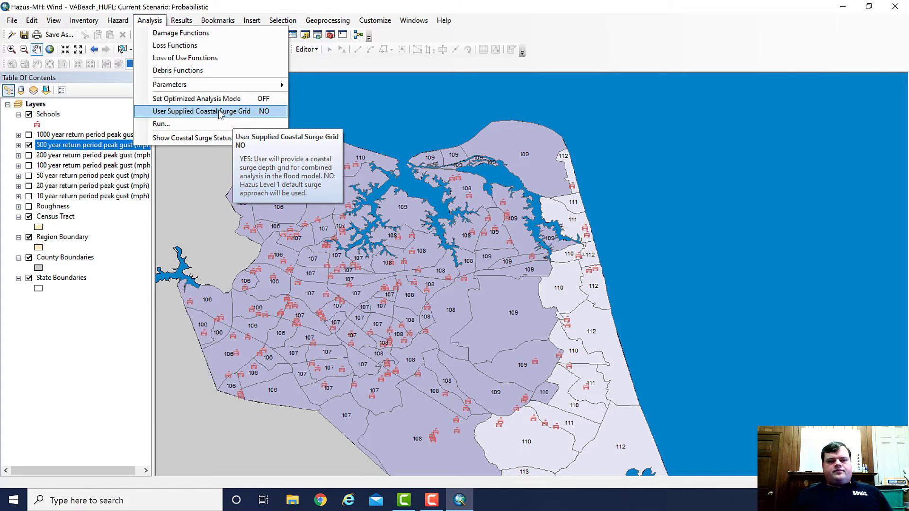
left_click(216, 121)
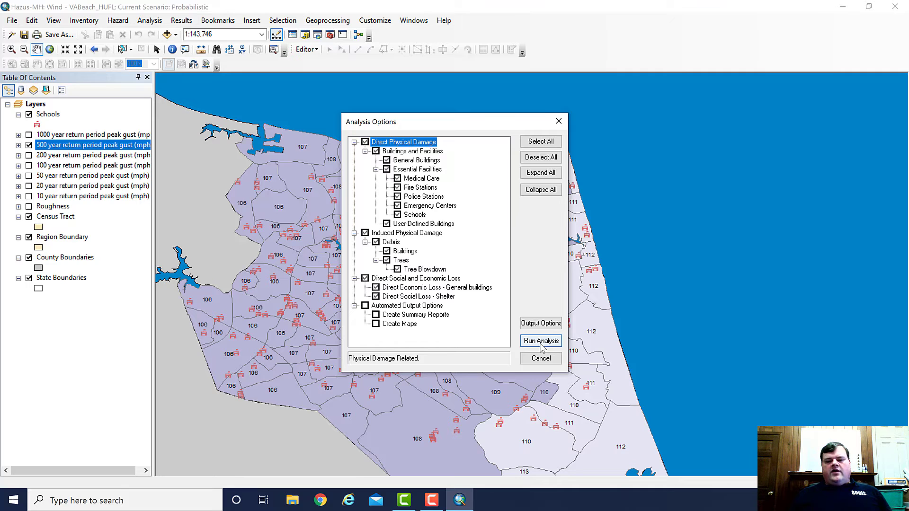
left_click(541, 342)
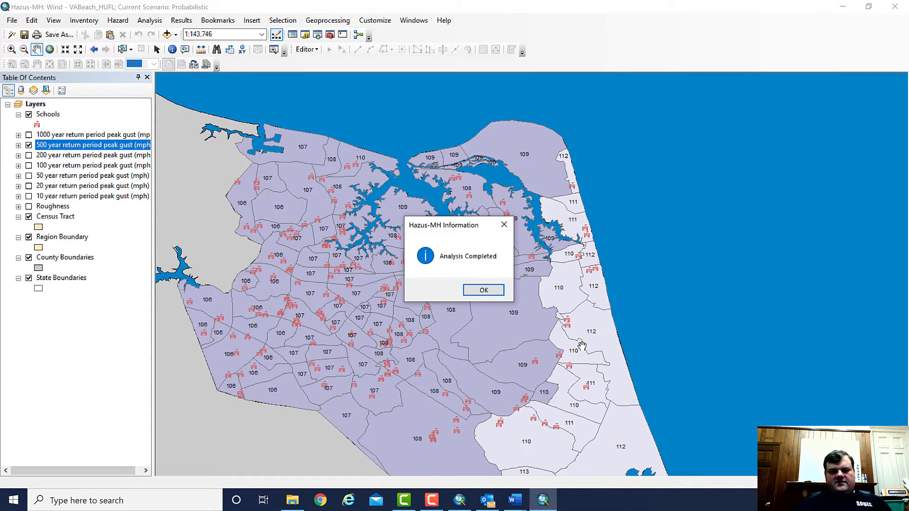
left_click(489, 290)
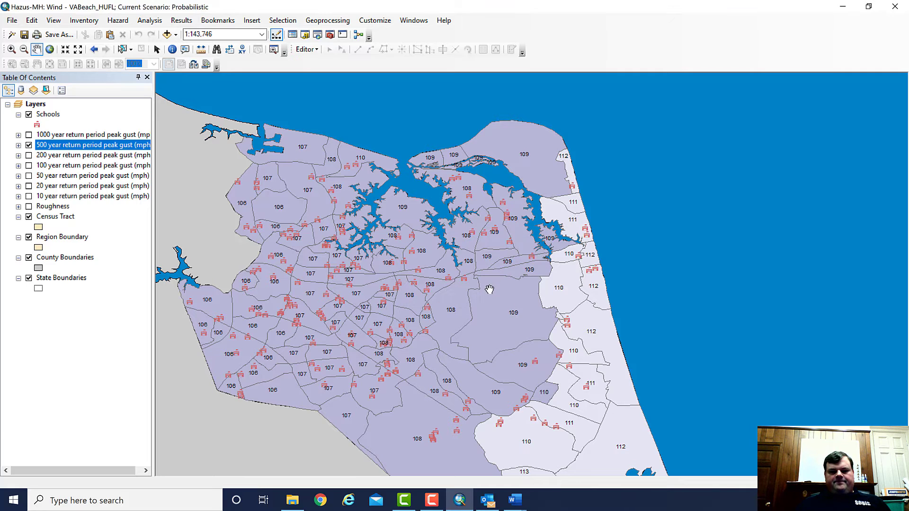
Add the storm track of the 500 Year Return Period Event to the map.
left_click(182, 20)
mouse_move(188, 36)
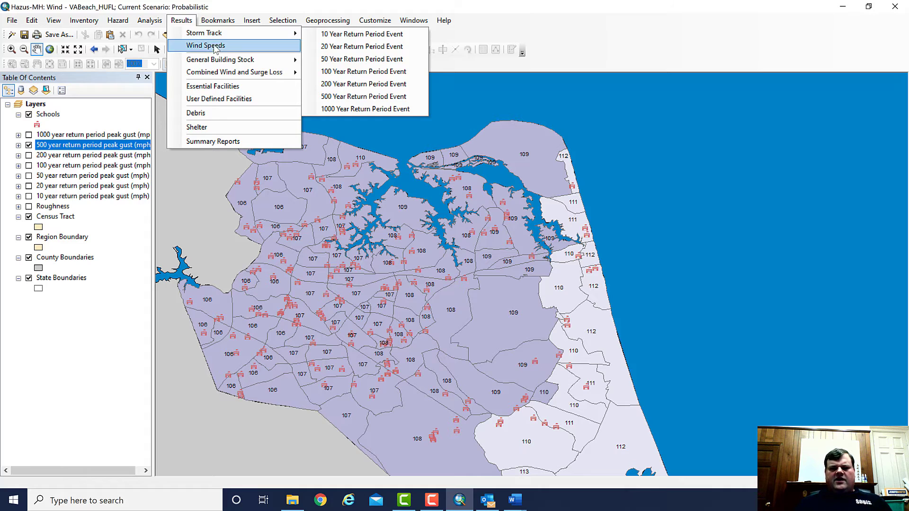
mouse_move(238, 38)
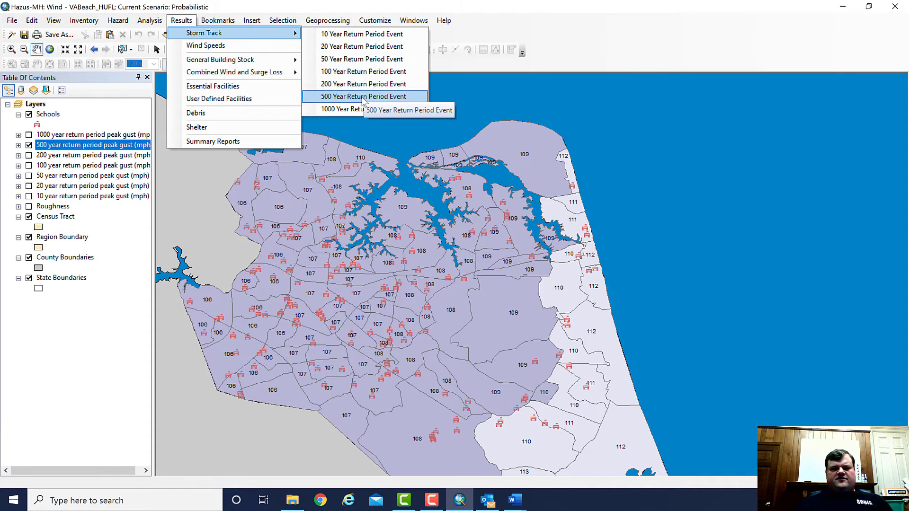
left_click(360, 97)
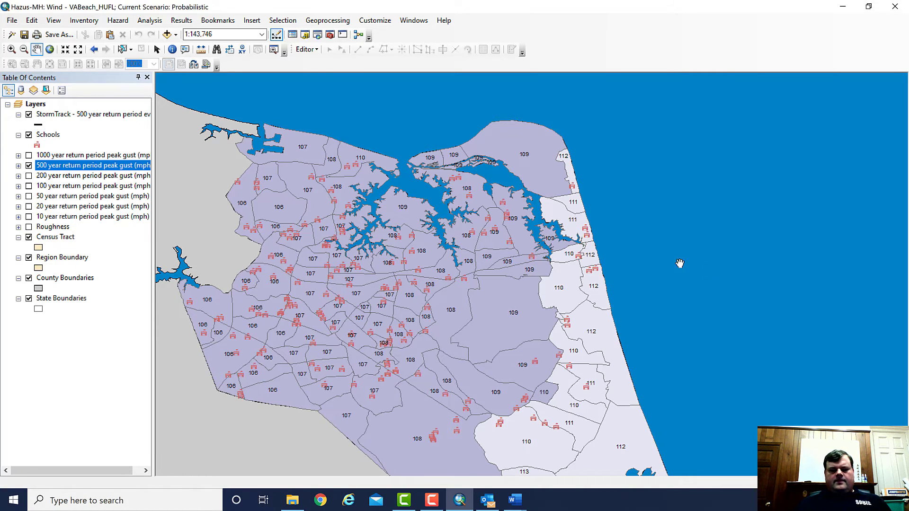
left_click(24, 49)
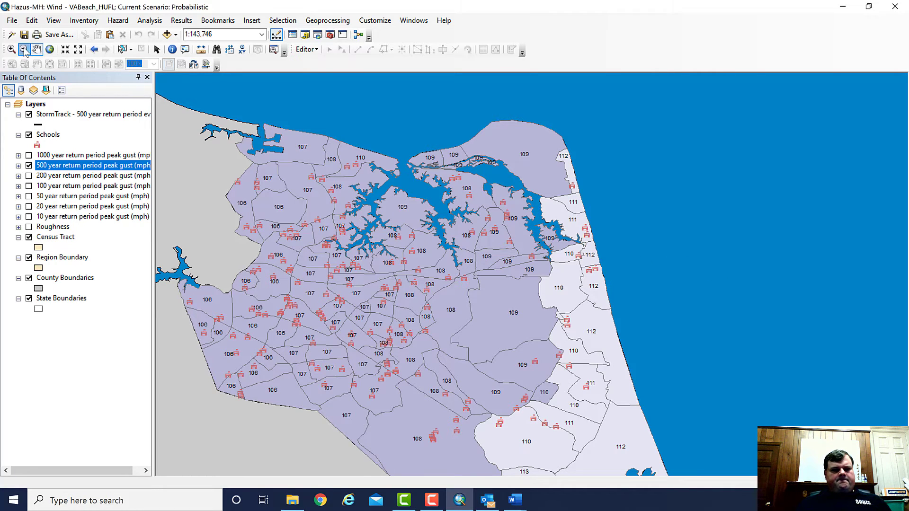
left_click_drag(441, 179, 682, 368)
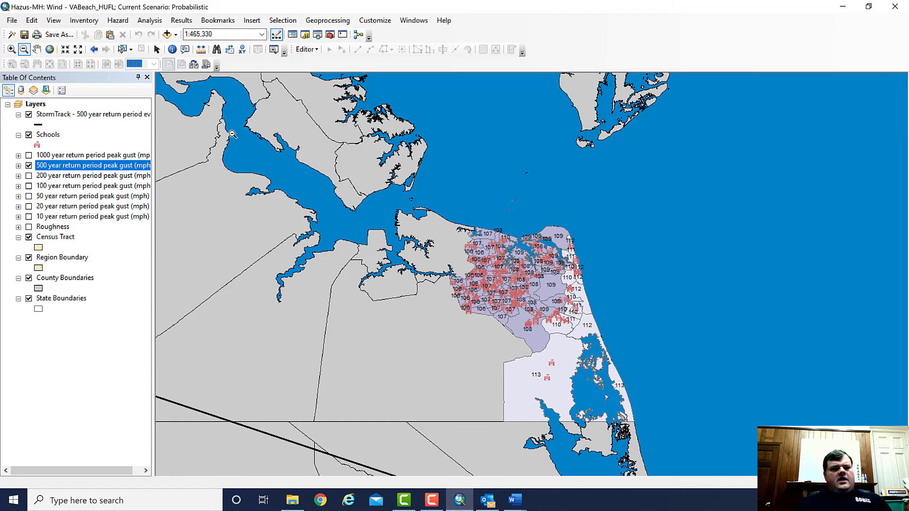
Map the 500 Year Event peak gust wind speeds by census block and refresh the map to inspect Virginia Beach.
left_click(181, 21)
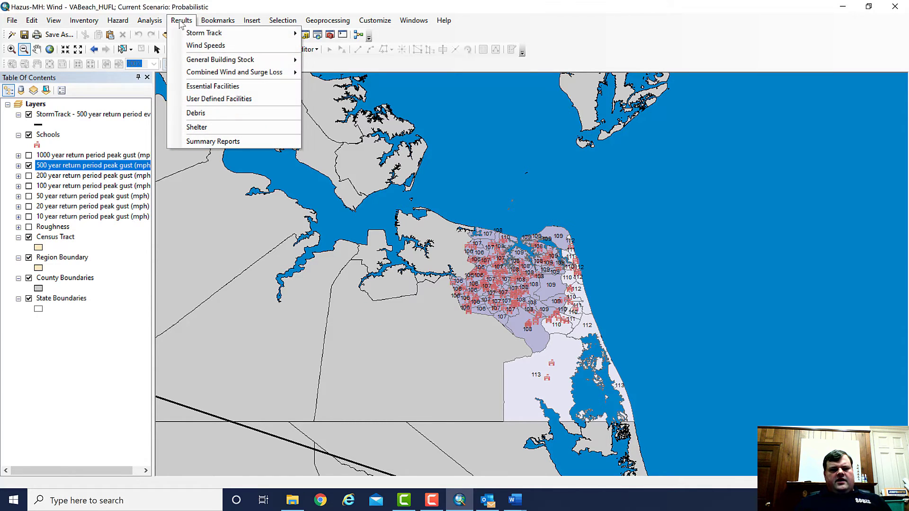
left_click(201, 46)
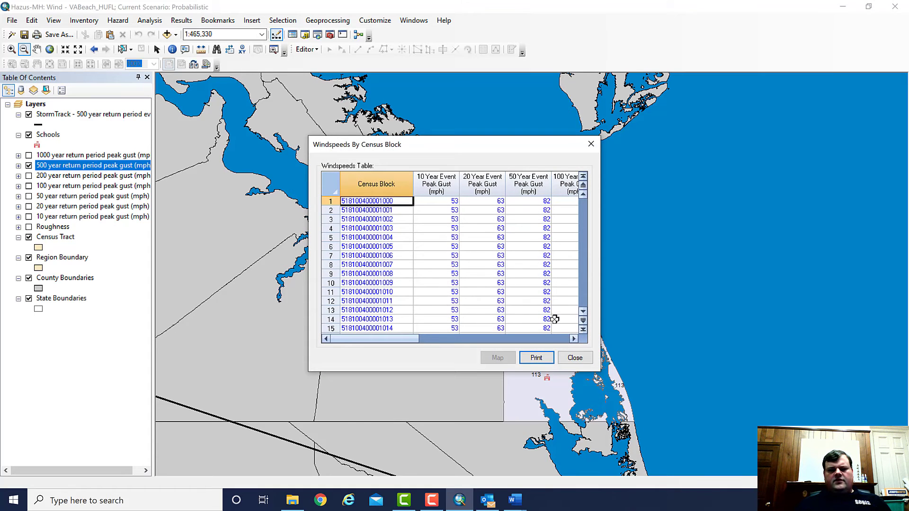
left_click(547, 340)
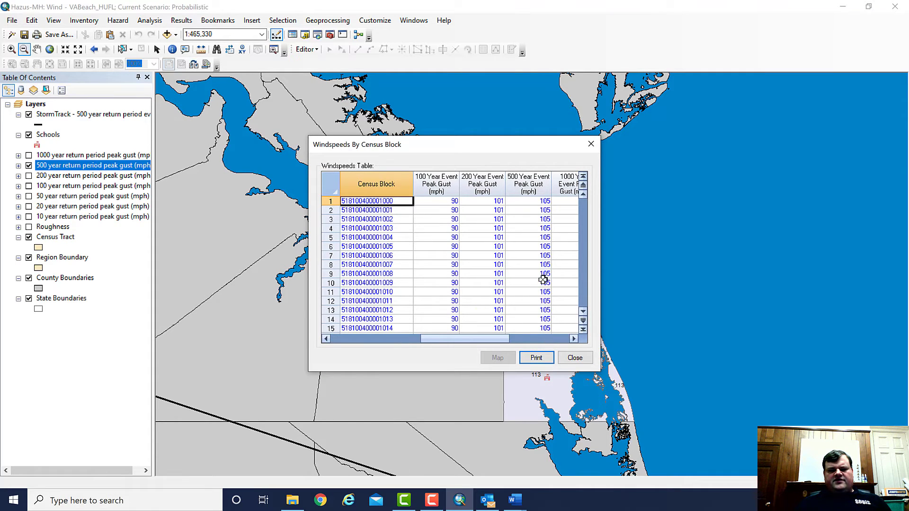
left_click(528, 180)
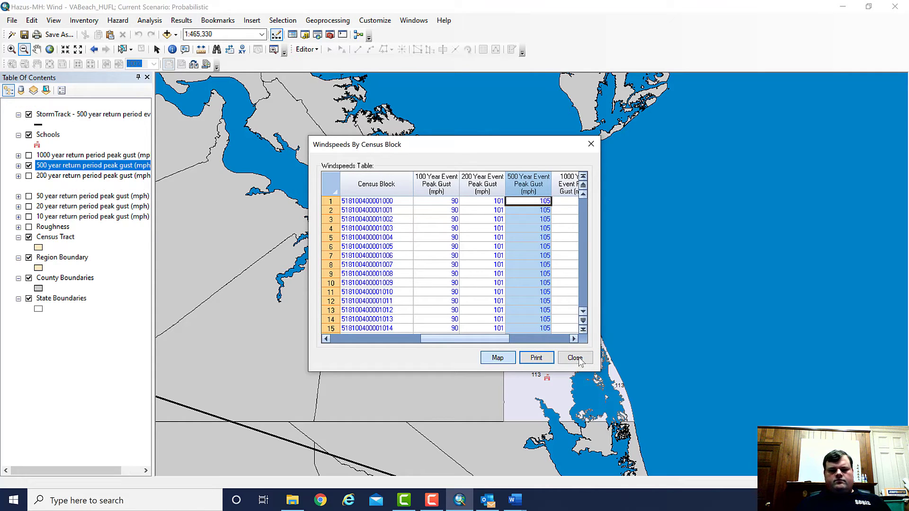
left_click(577, 357)
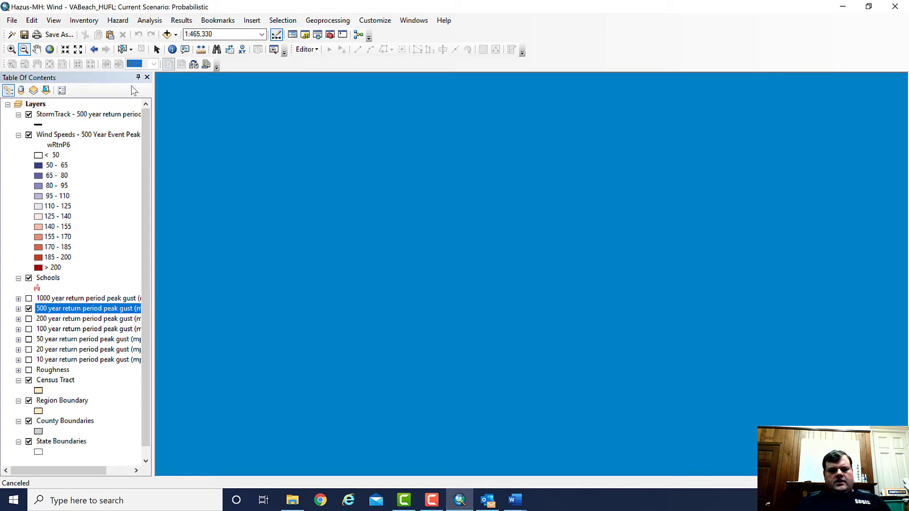
left_click(54, 22)
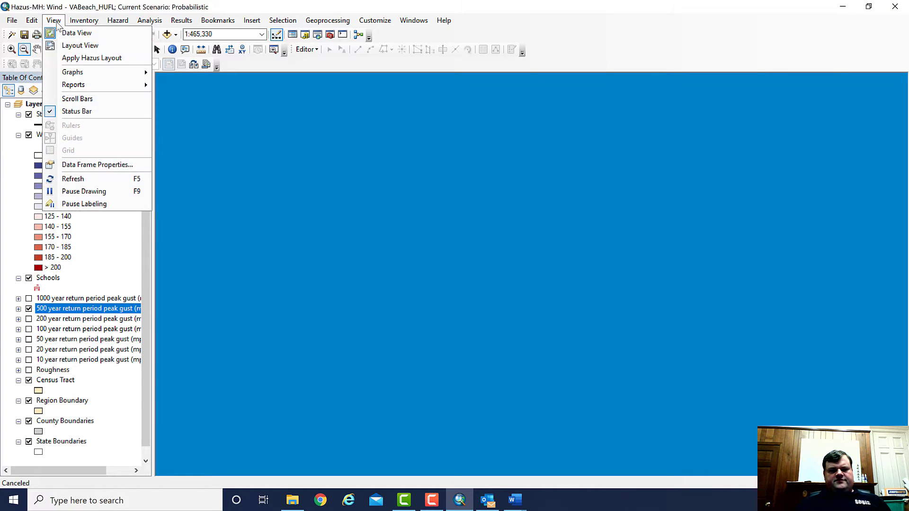
left_click(103, 178)
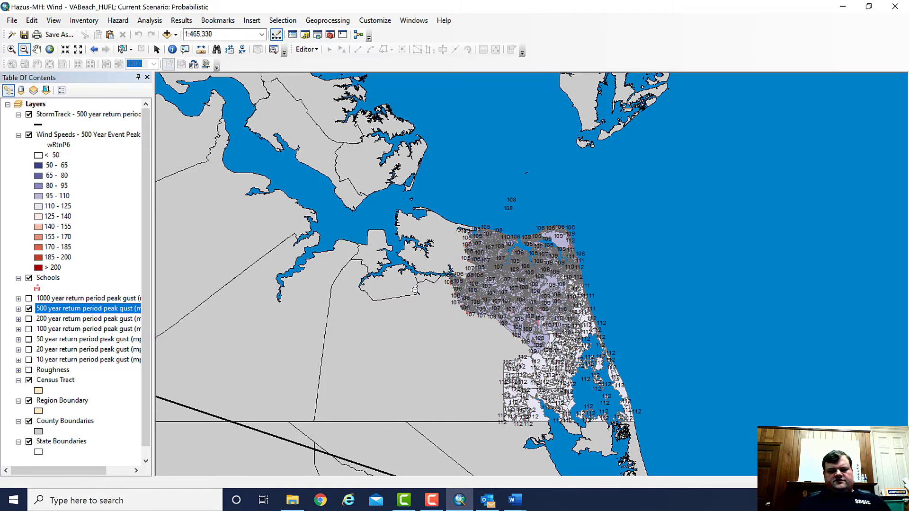
left_click(11, 49)
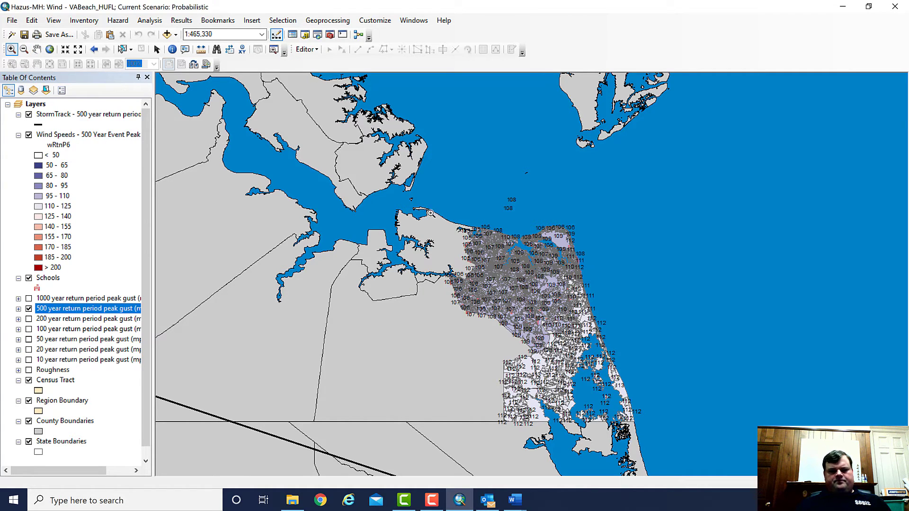
left_click_drag(422, 207, 674, 445)
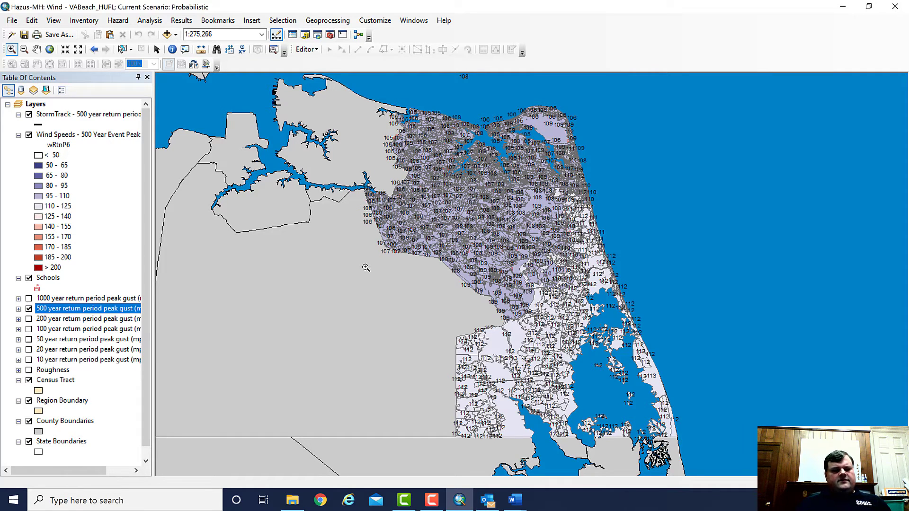
Open the building economic loss results by occupancy, widen the results window, and view the Annualized losses for all occupancies.
left_click(182, 21)
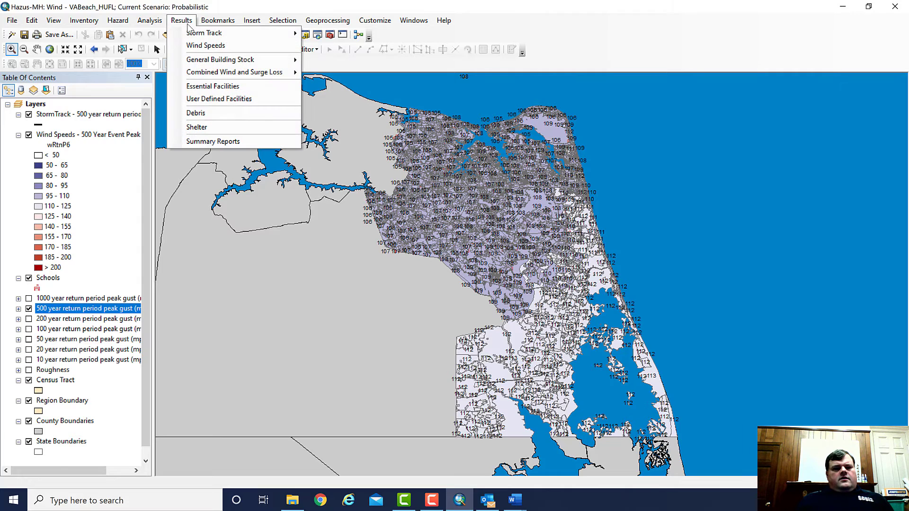
mouse_move(228, 59)
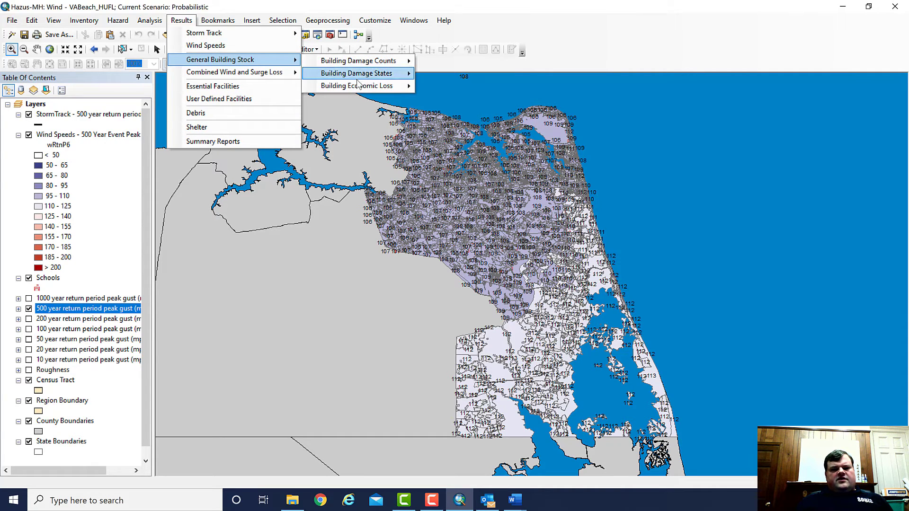
mouse_move(368, 87)
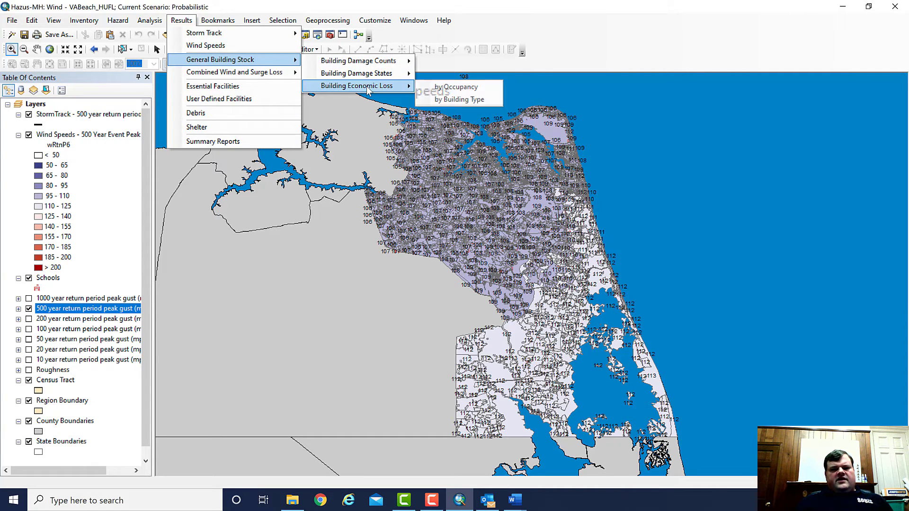
left_click(459, 100)
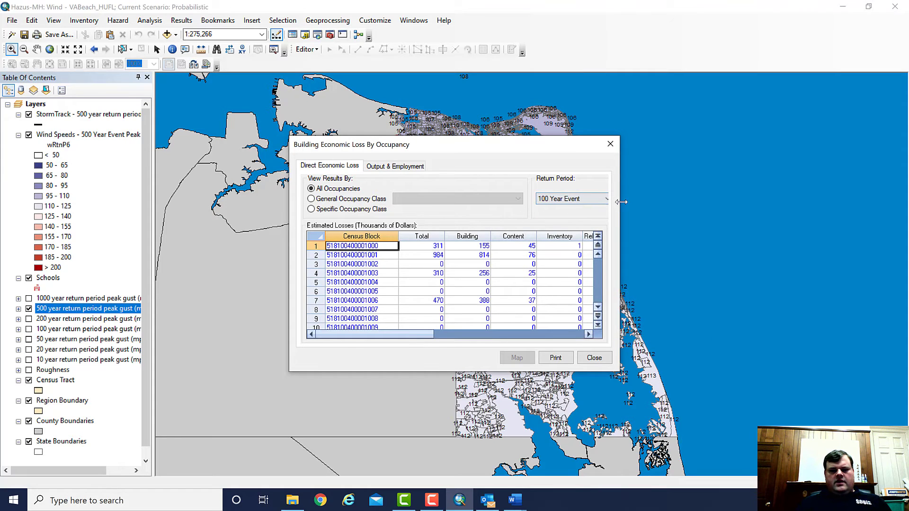
left_click_drag(621, 202, 723, 202)
left_click(607, 199)
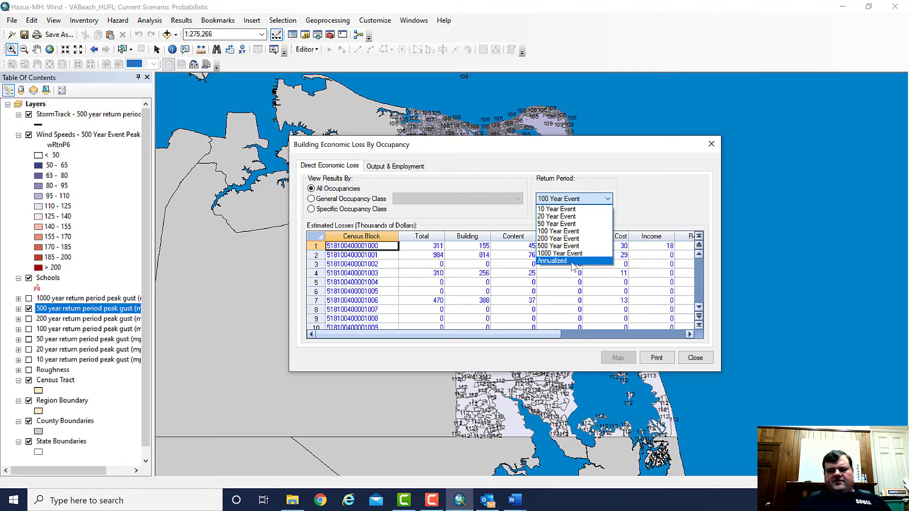
left_click(575, 262)
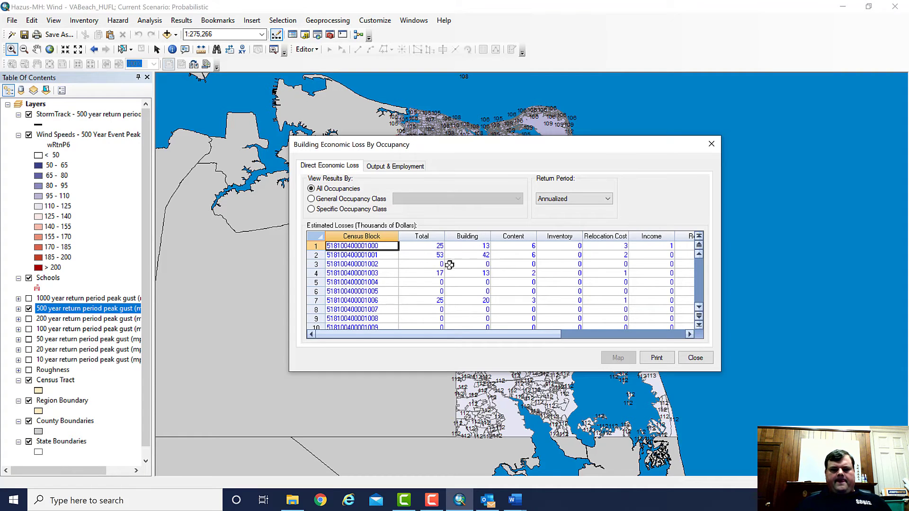
Set the return period to 500 Year Event and map the Total economic loss for all occupancies.
left_click(611, 201)
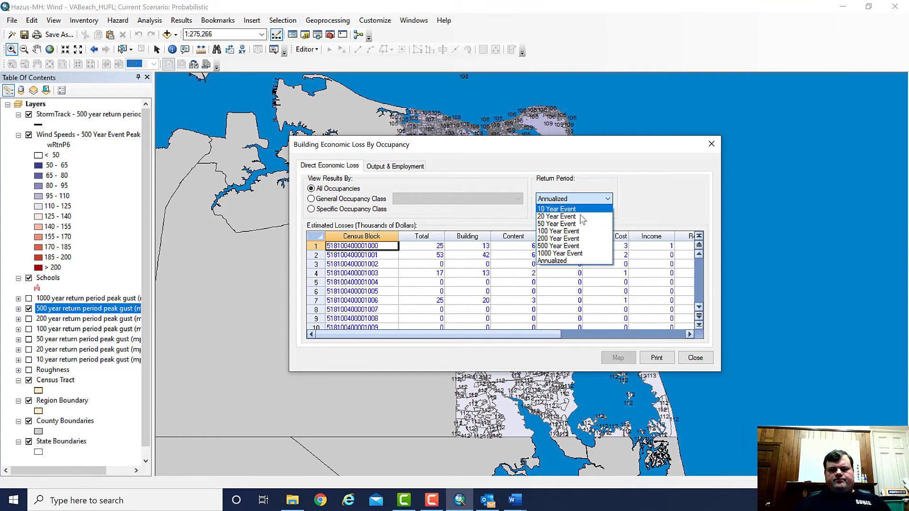
left_click(573, 246)
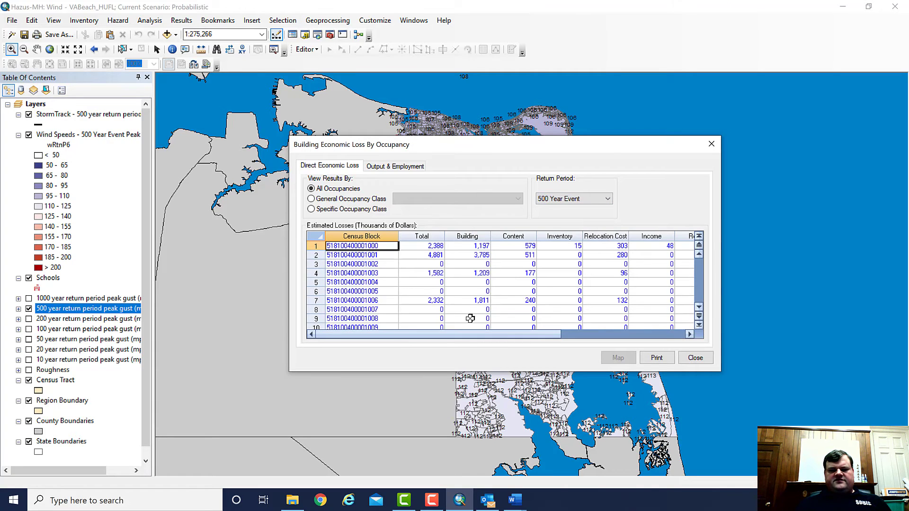
left_click(422, 236)
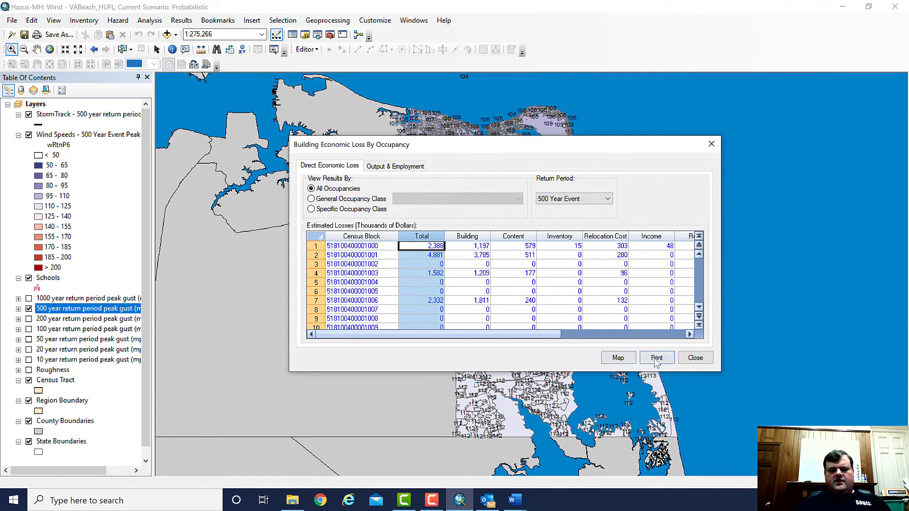
left_click(618, 357)
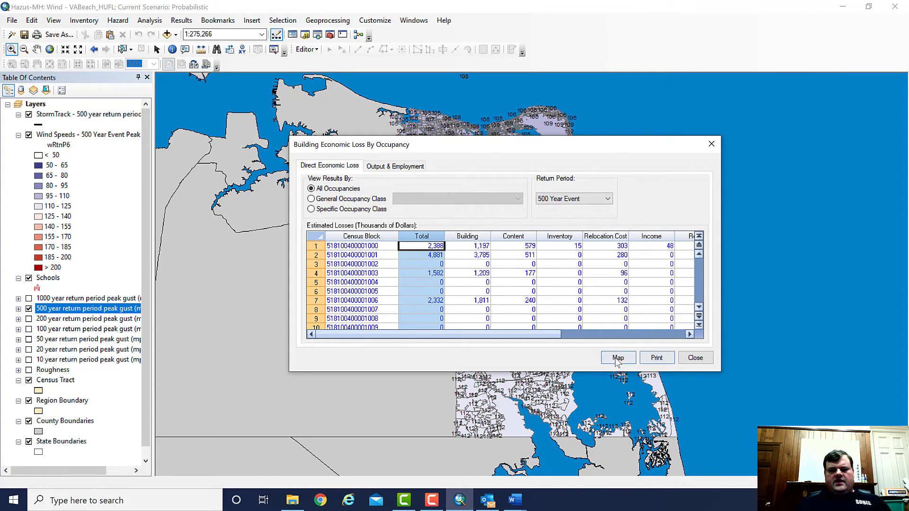
left_click(702, 359)
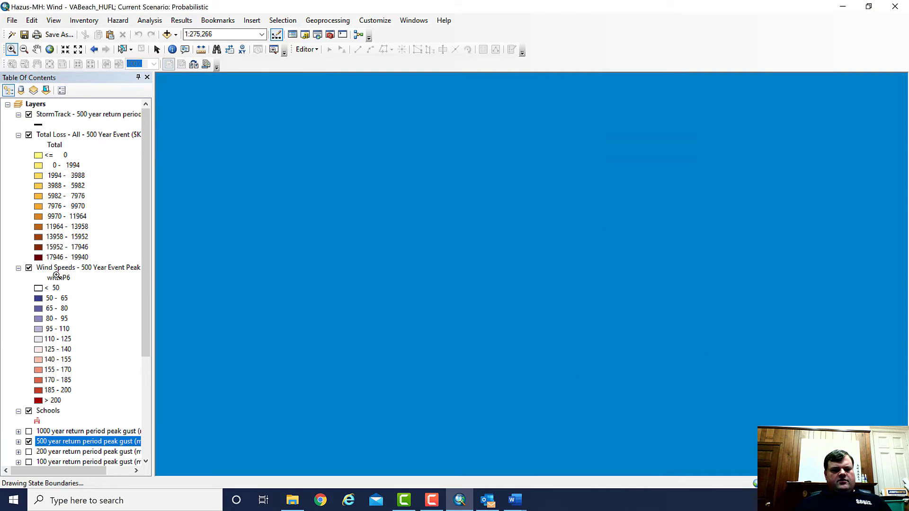
Hide and collapse the Wind Speeds and Schools layers, and redraw the map to inspect total losses across northern Virginia Beach.
left_click(29, 268)
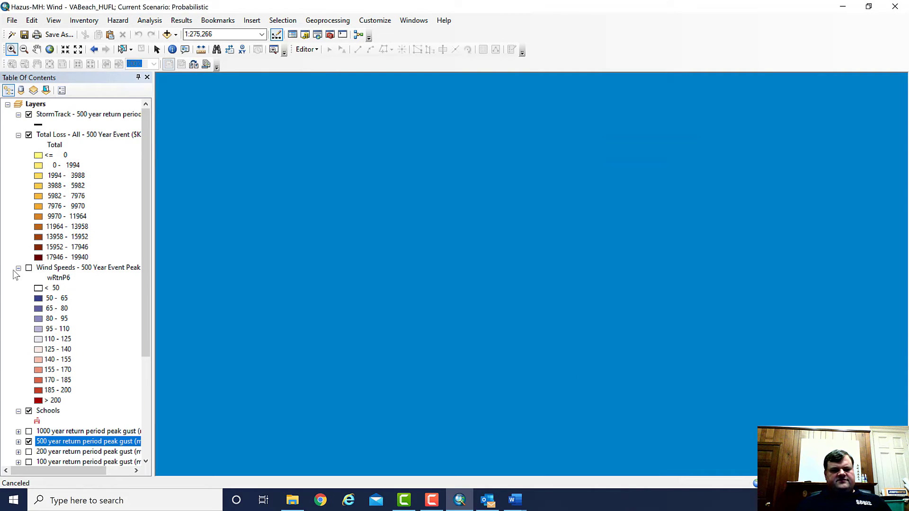
left_click(18, 268)
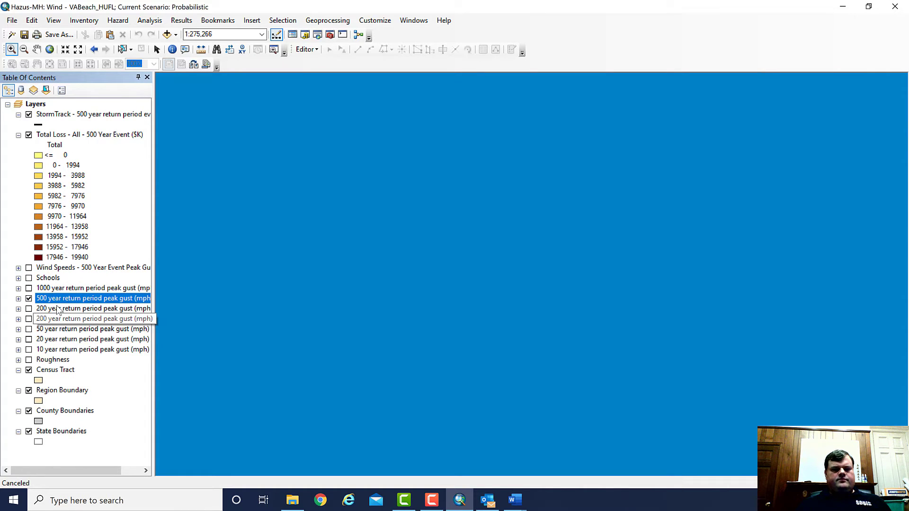
left_click(53, 21)
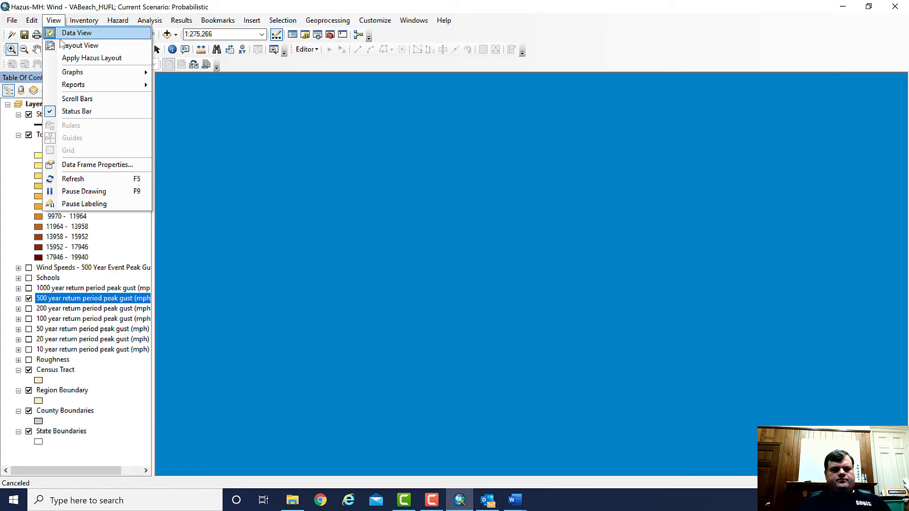
left_click(69, 178)
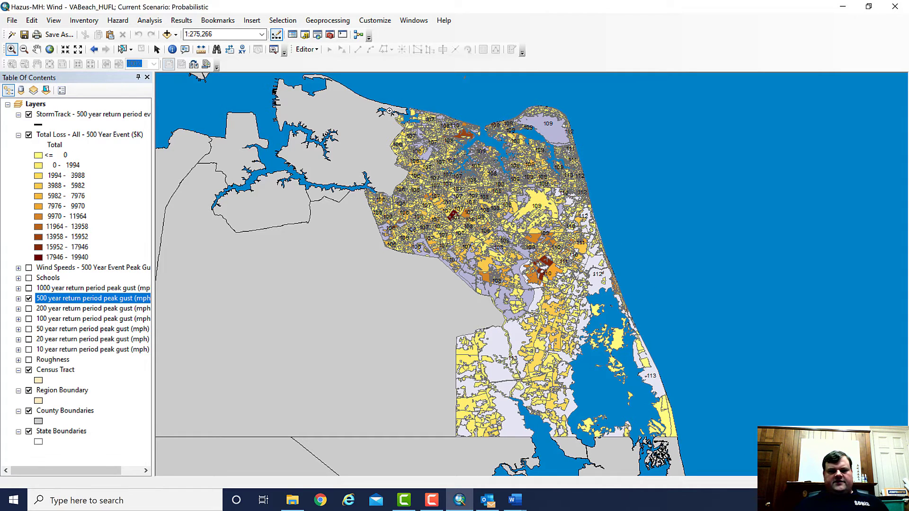
left_click_drag(388, 108, 657, 317)
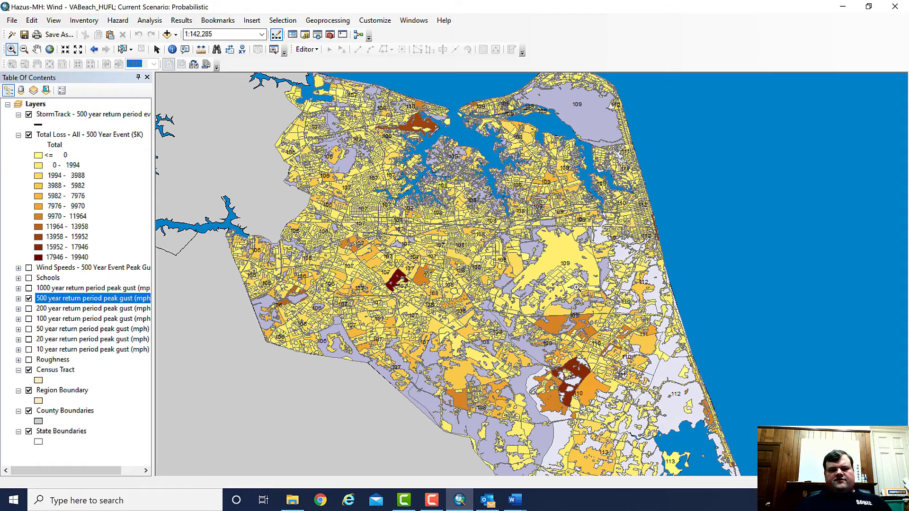
Add the Administrative_Boundaries.shp shapefile to the map.
left_click(166, 36)
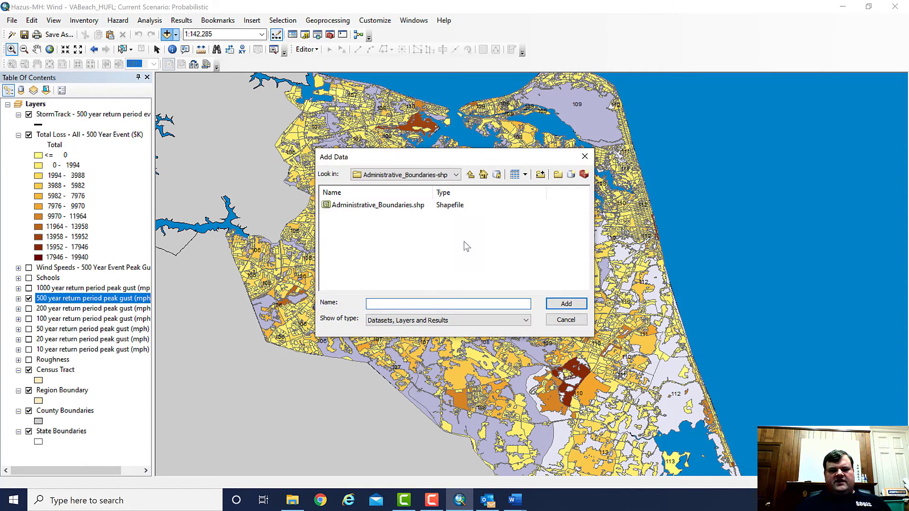
left_click(352, 206)
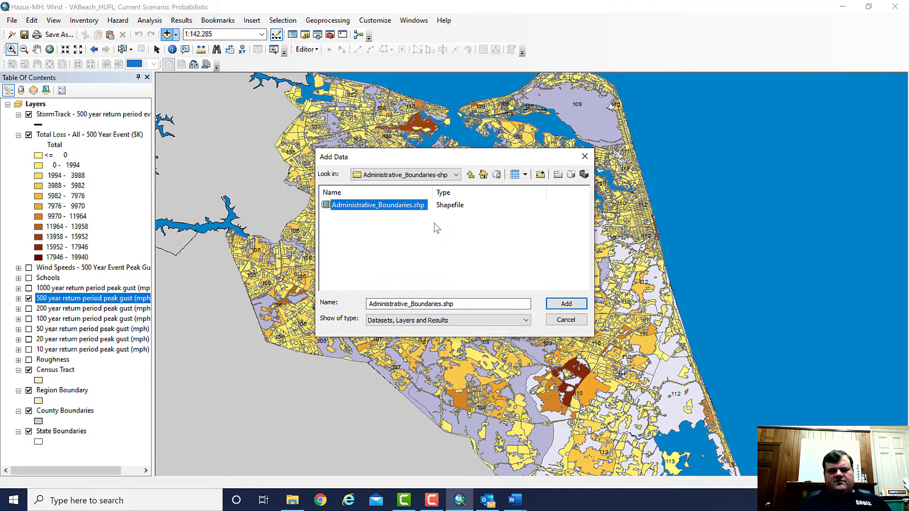
left_click(582, 307)
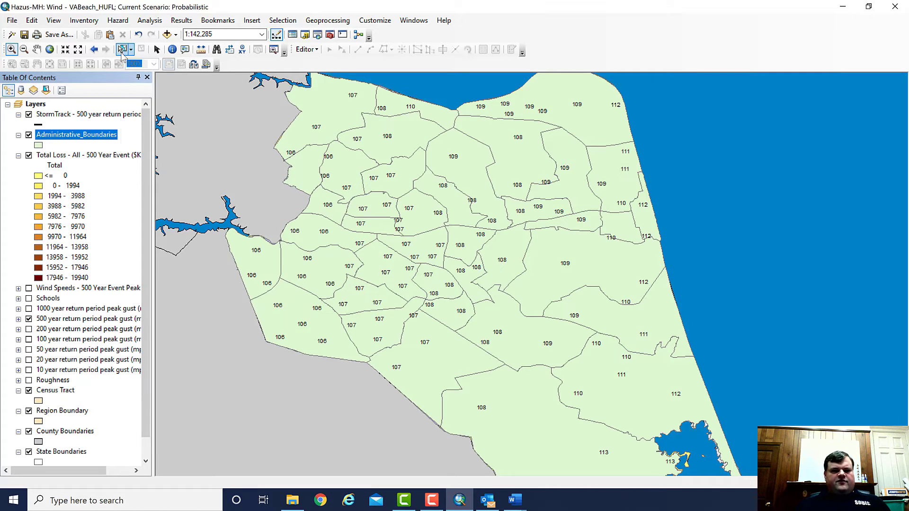
Select a boundary area along the northeastern coast on the map and review its record in the Administrative_Boundaries attribute table.
left_click(122, 49)
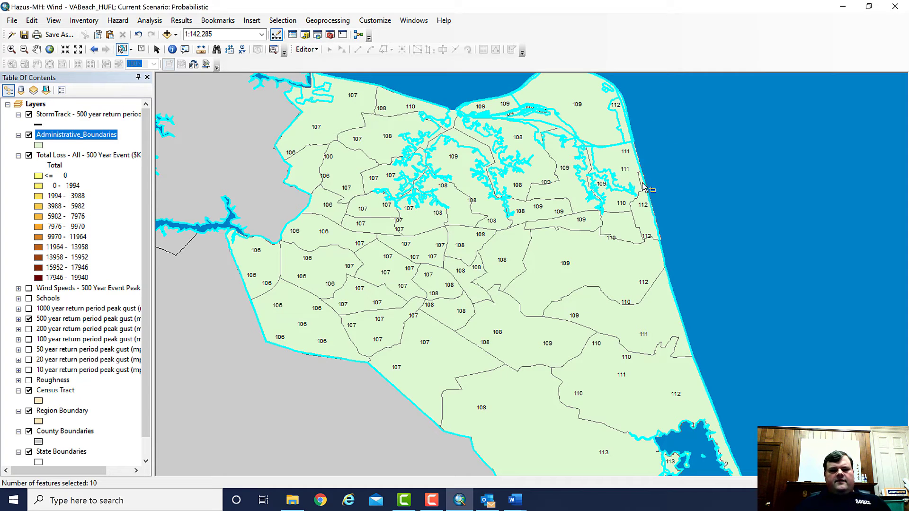
right_click(93, 138)
left_click(123, 169)
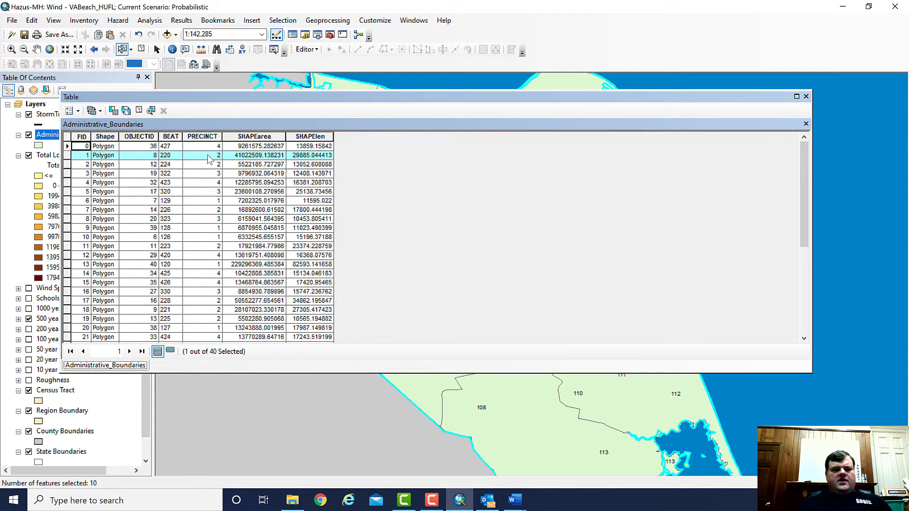
left_click(806, 97)
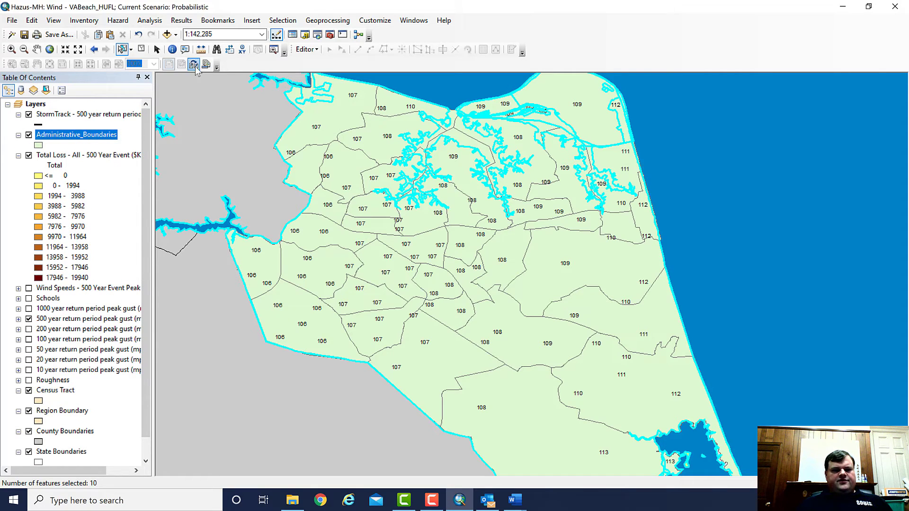
Set up a Select By Location targeting Total Loss - All - 500 Year Event ($K), with only the selected Administrative_Boundaries feature as source.
left_click(283, 20)
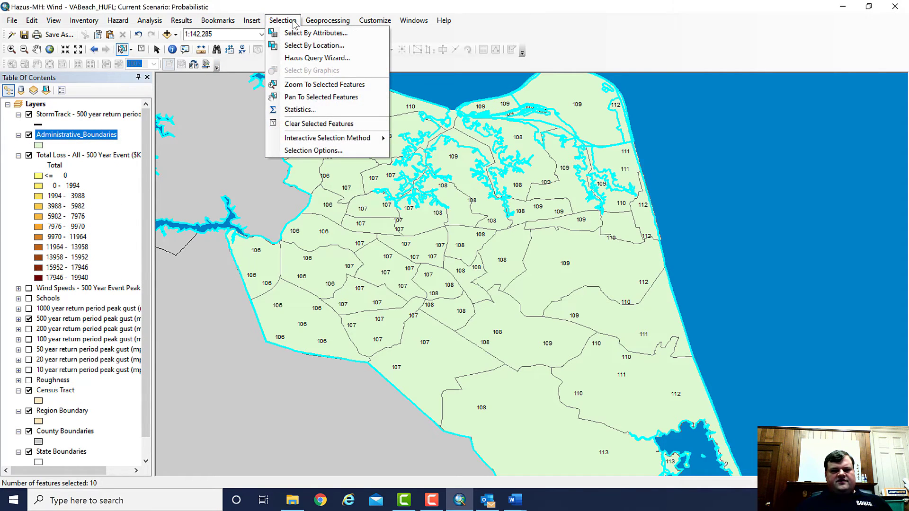
left_click(306, 46)
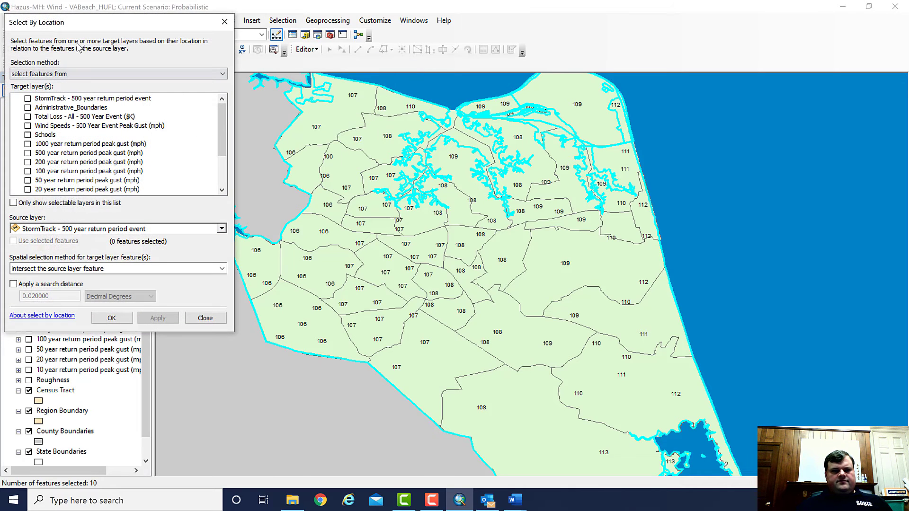
left_click_drag(92, 29, 425, 92)
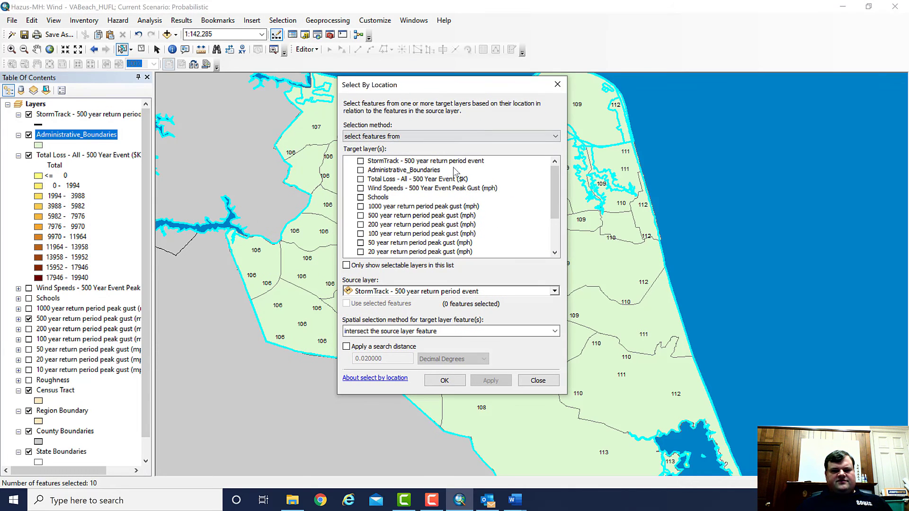
left_click(360, 179)
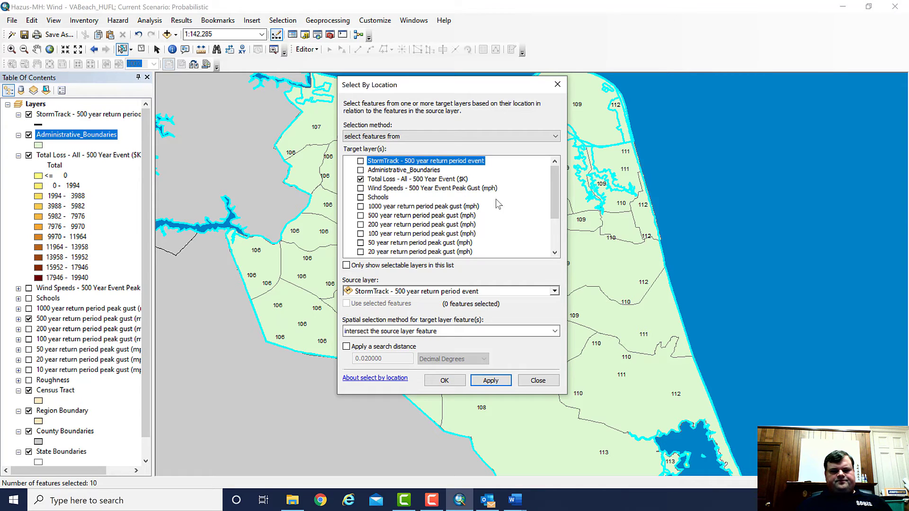
left_click(554, 292)
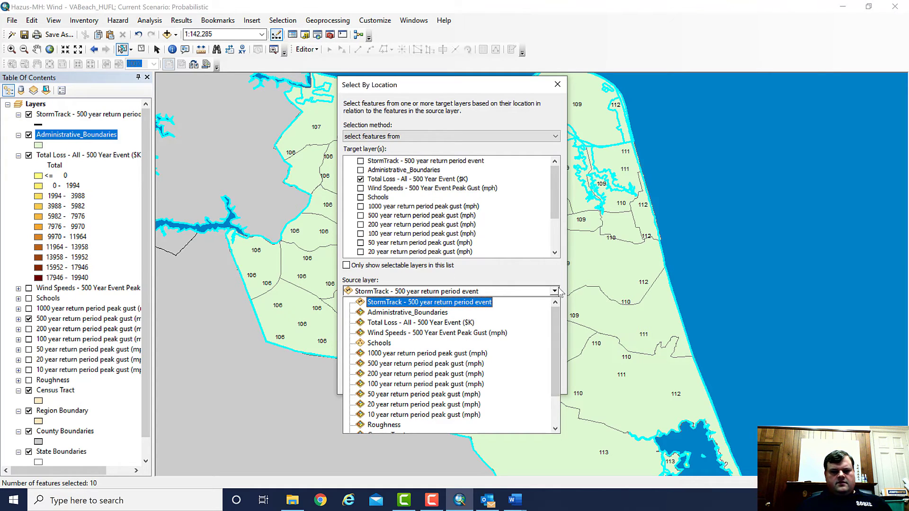
left_click_drag(556, 323, 554, 395)
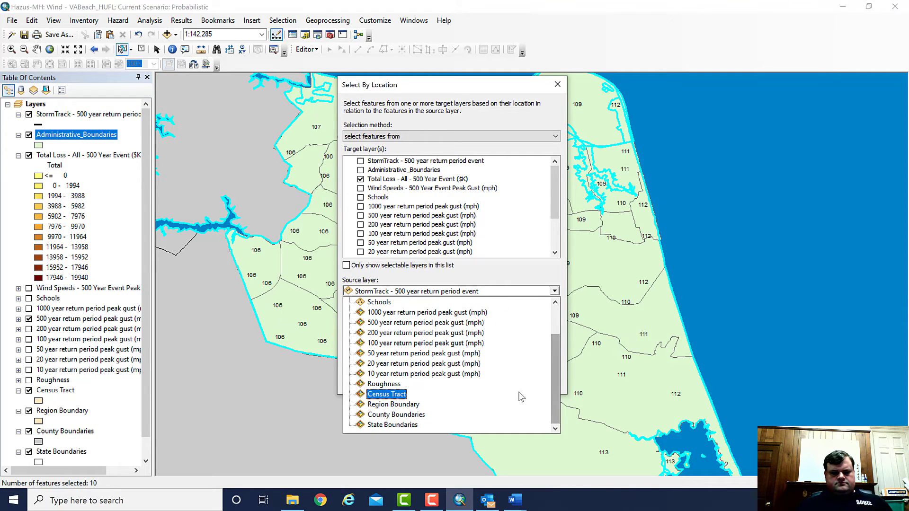
left_click_drag(557, 401, 557, 339)
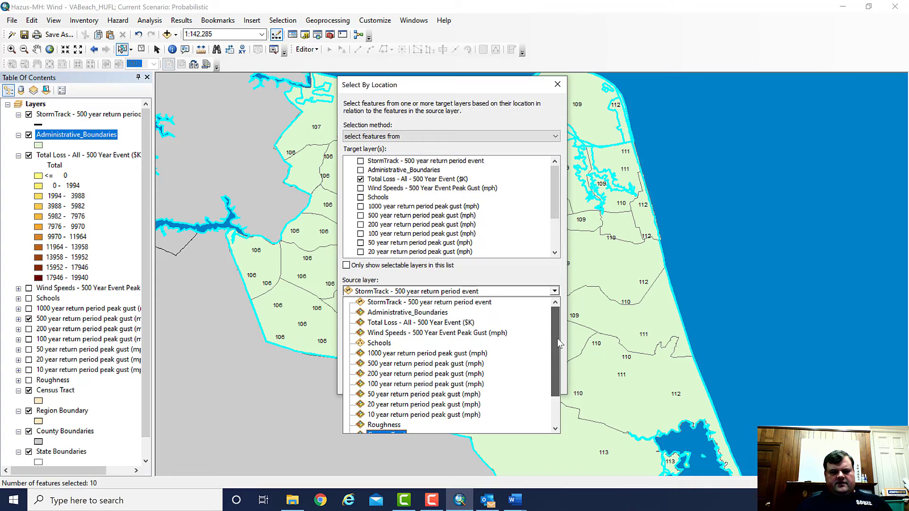
left_click(440, 313)
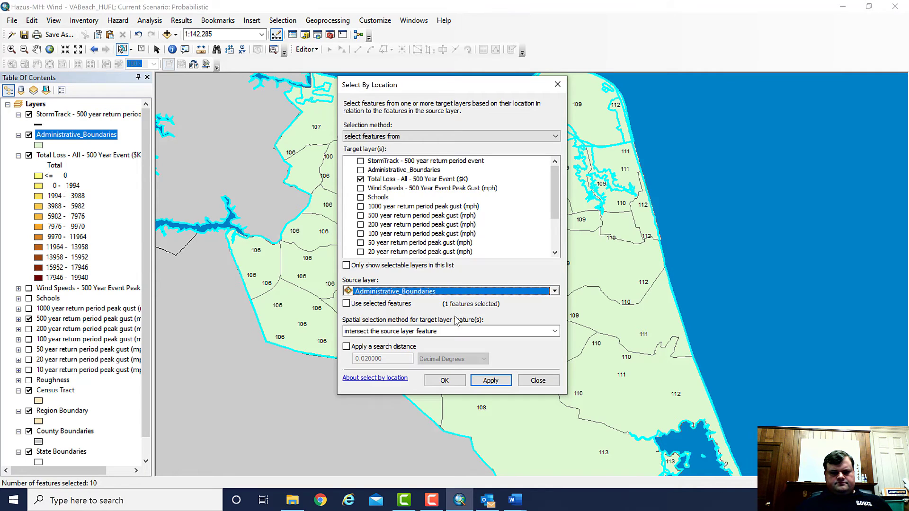
left_click(373, 305)
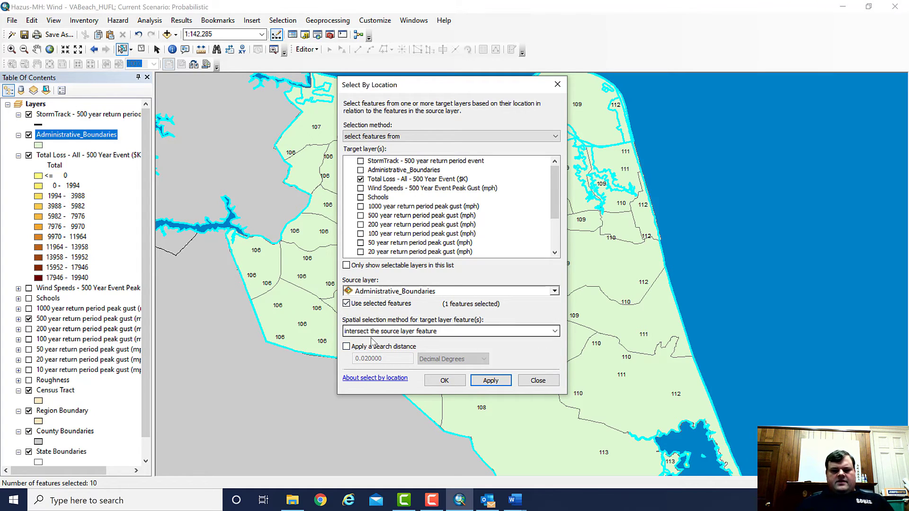
Set the spatial selection method to have their centroid in the source layer feature and run the selection.
left_click(554, 330)
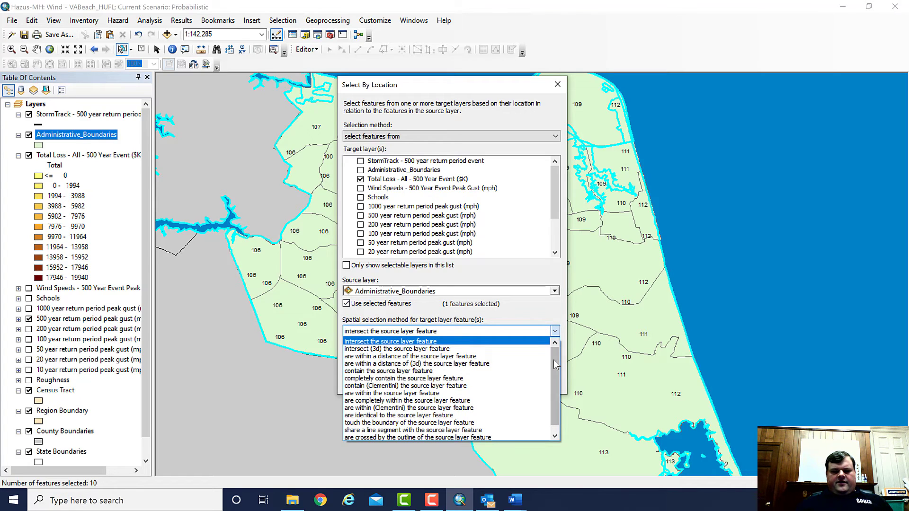
left_click_drag(555, 364, 556, 421)
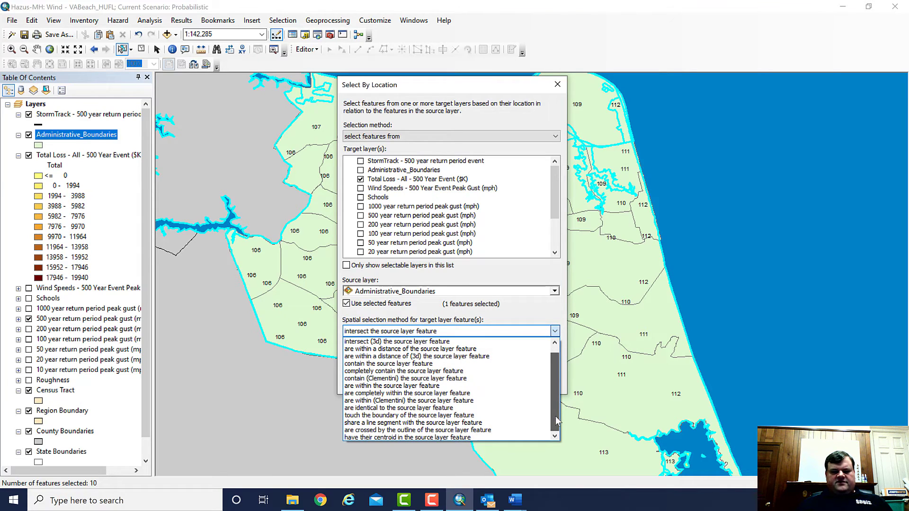
left_click(402, 438)
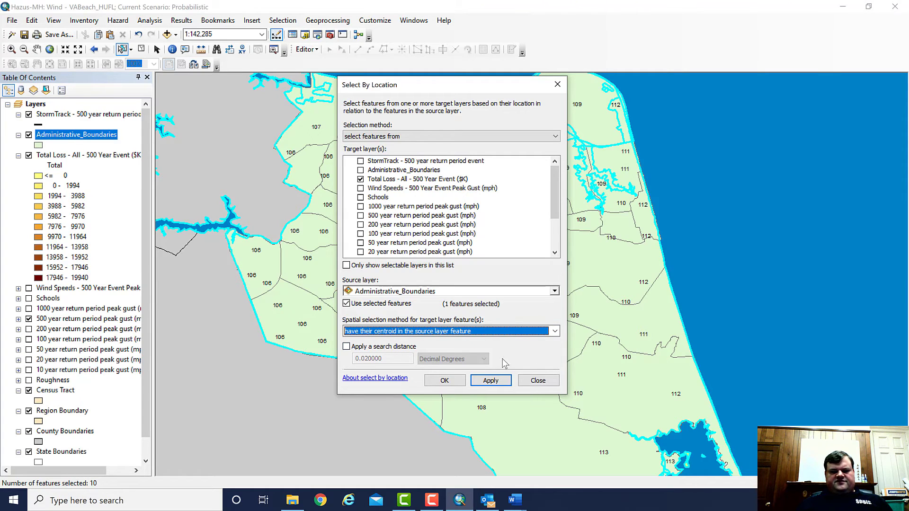
left_click(450, 383)
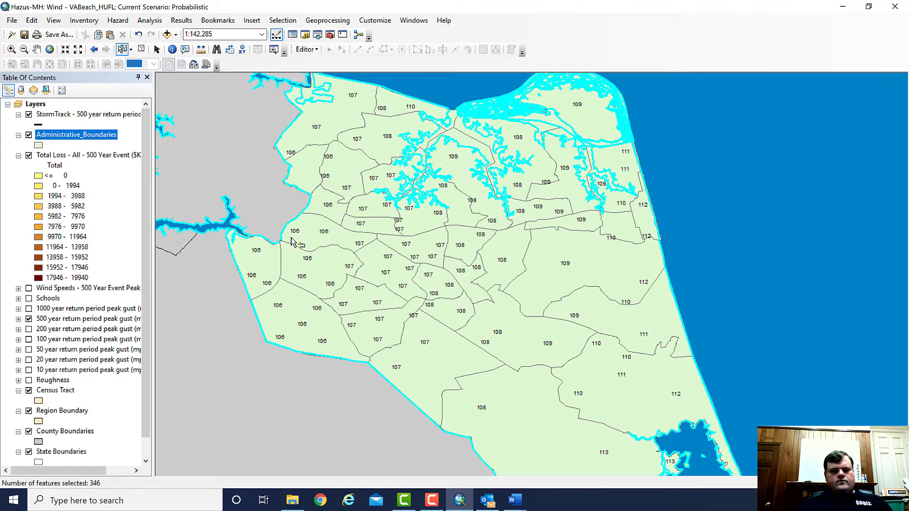
Hide the Census Tract, Region Boundary, County Boundaries and State Boundaries layers so only the loss selection stays highlighted on the map.
scroll(137, 348, "down", 1)
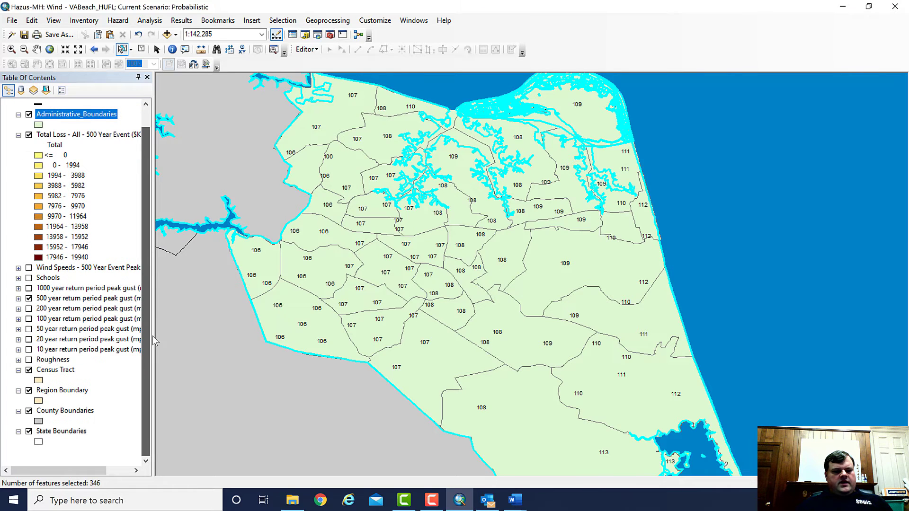
left_click(30, 371)
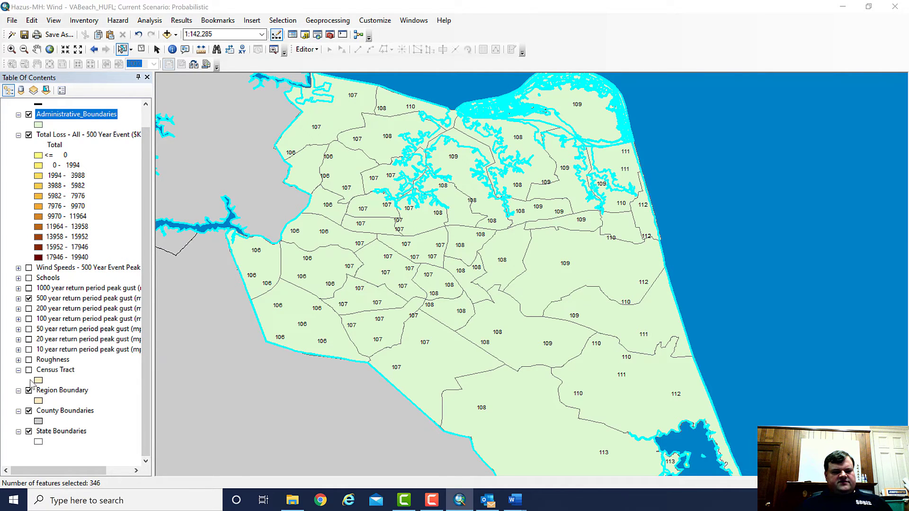
left_click(30, 411)
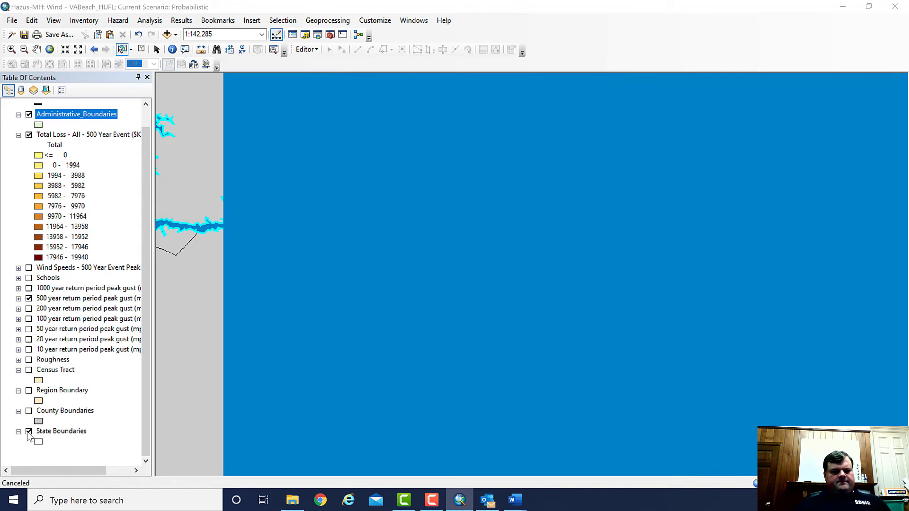
left_click(29, 432)
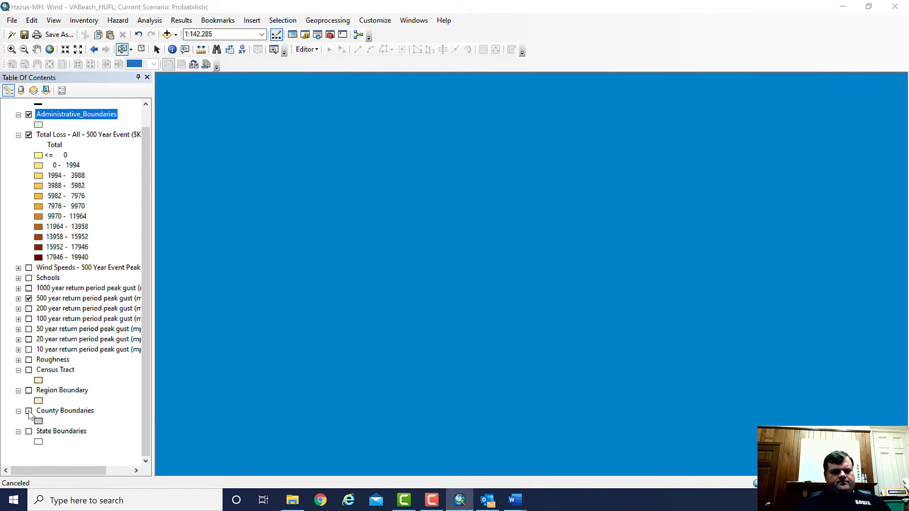
left_click(68, 308)
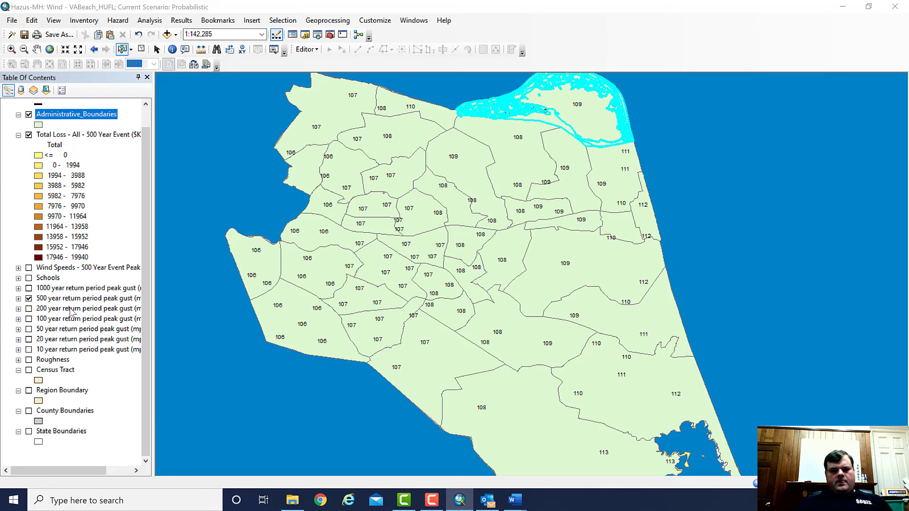
left_click(37, 49)
left_click_drag(227, 122, 177, 214)
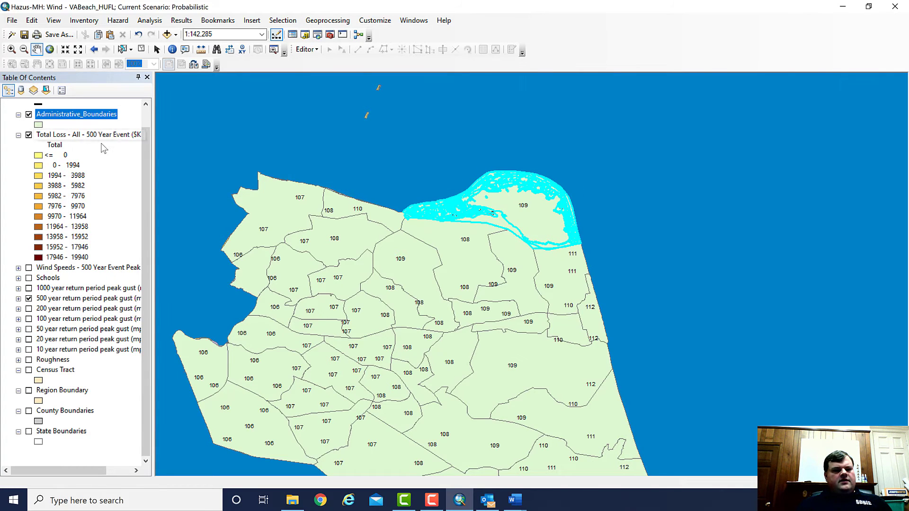
Show only the selected records in the Total Loss - All - 500 Year Event attribute table and examine their loss fields.
right_click(60, 135)
left_click(94, 167)
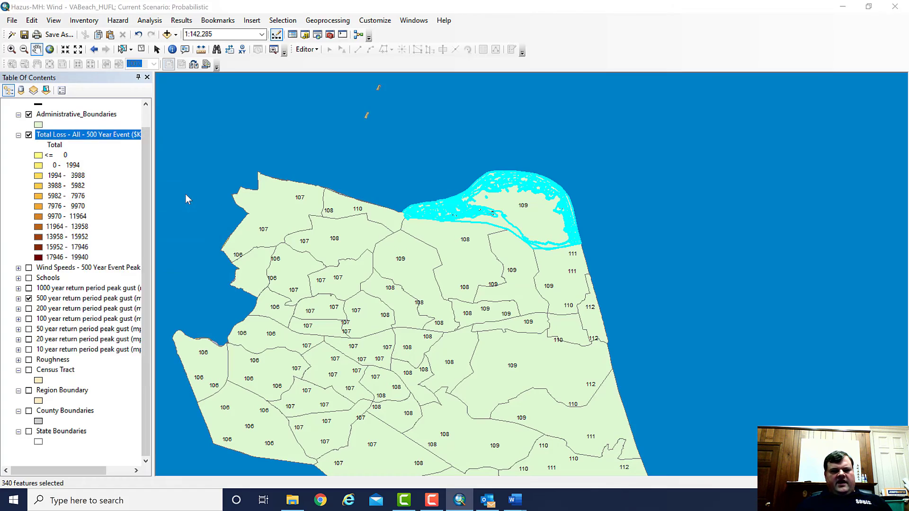
left_click(757, 339)
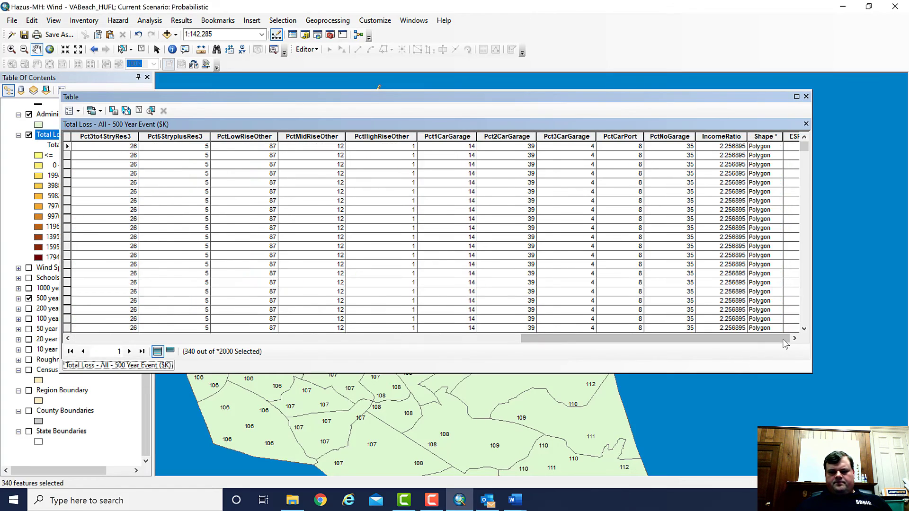
left_click(757, 339)
left_click_drag(736, 340, 386, 342)
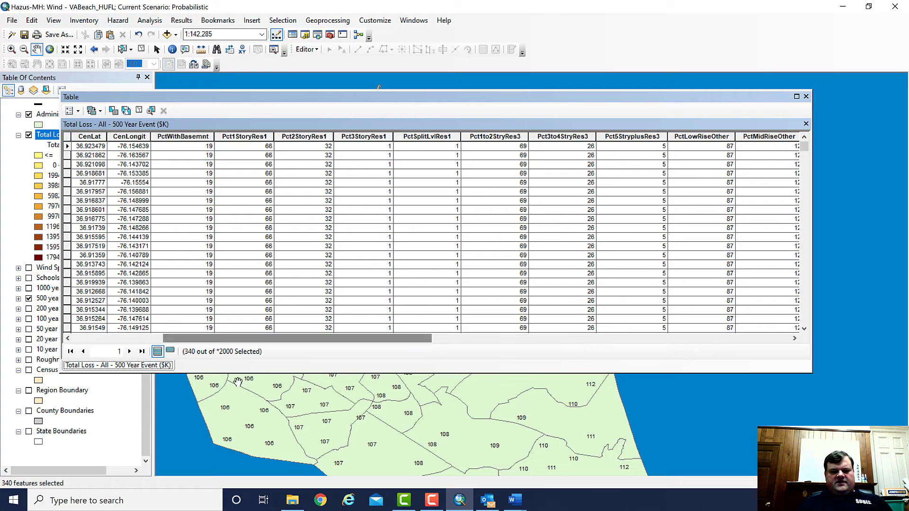
left_click(170, 352)
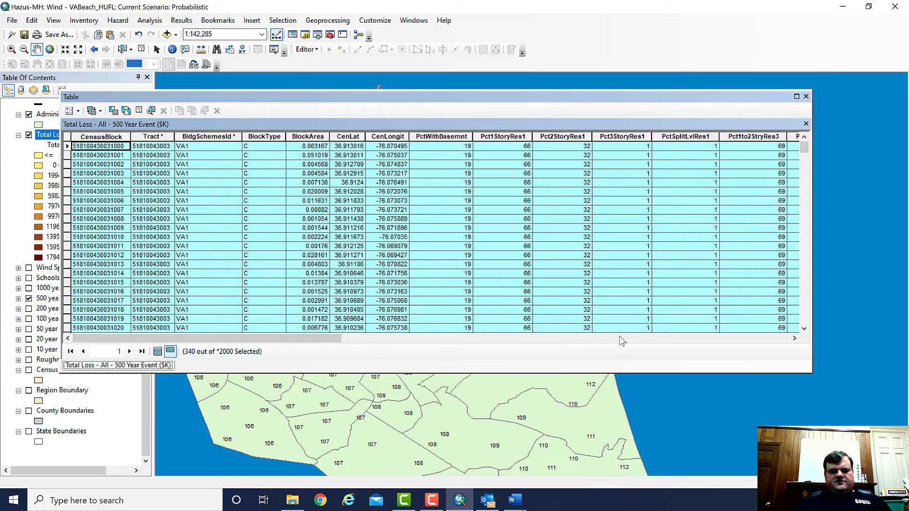
left_click(756, 339)
left_click(757, 340)
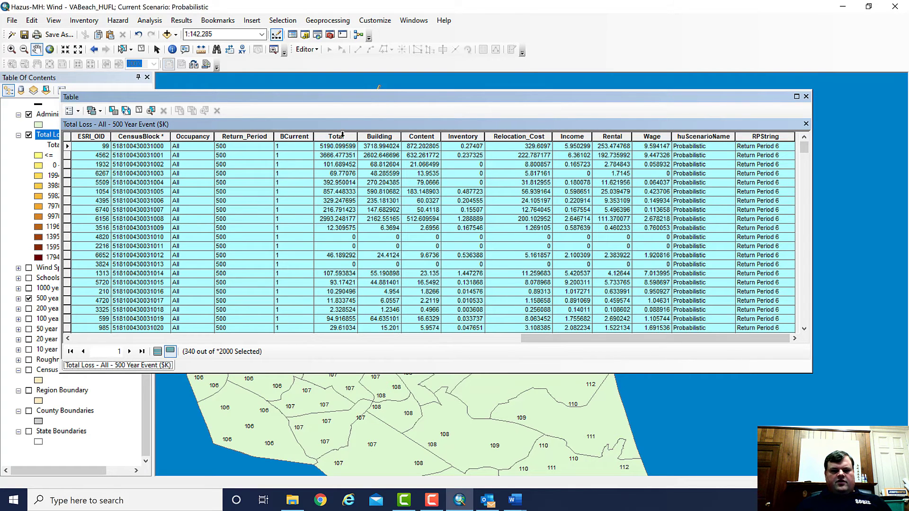
Calculate statistics on the Total field for the selected census blocks, review the sum, and close the attribute table.
right_click(338, 136)
left_click(371, 194)
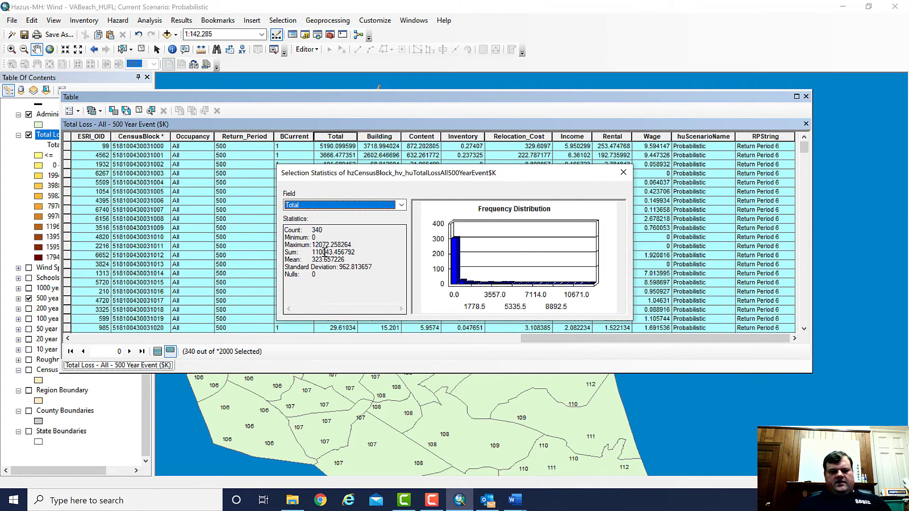
left_click(322, 253)
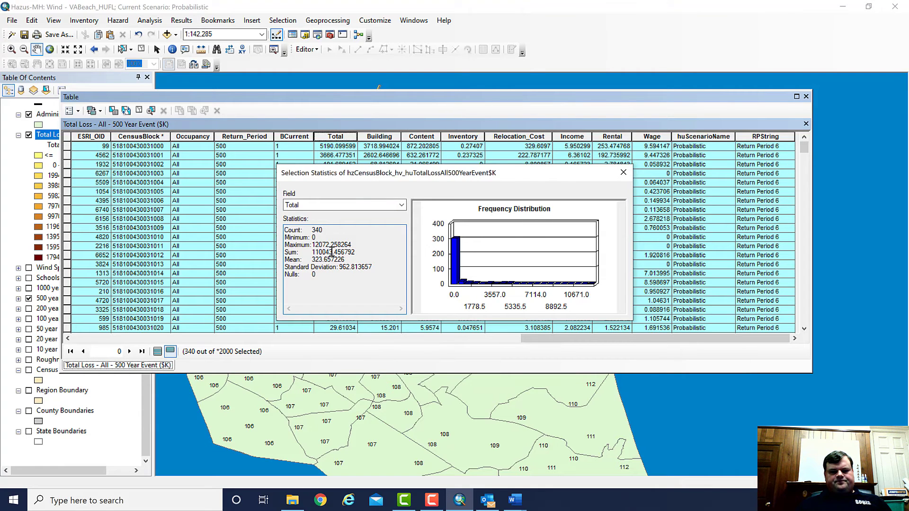
left_click_drag(332, 252, 319, 253)
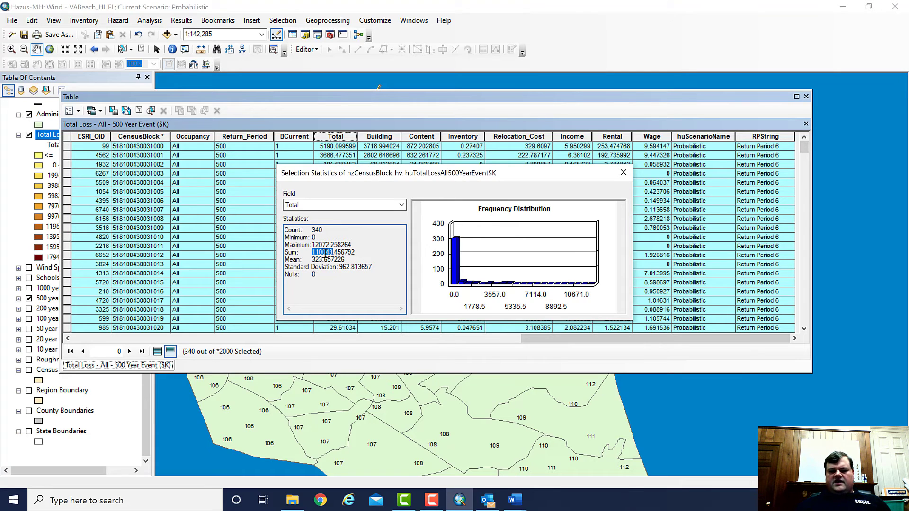
left_click(623, 173)
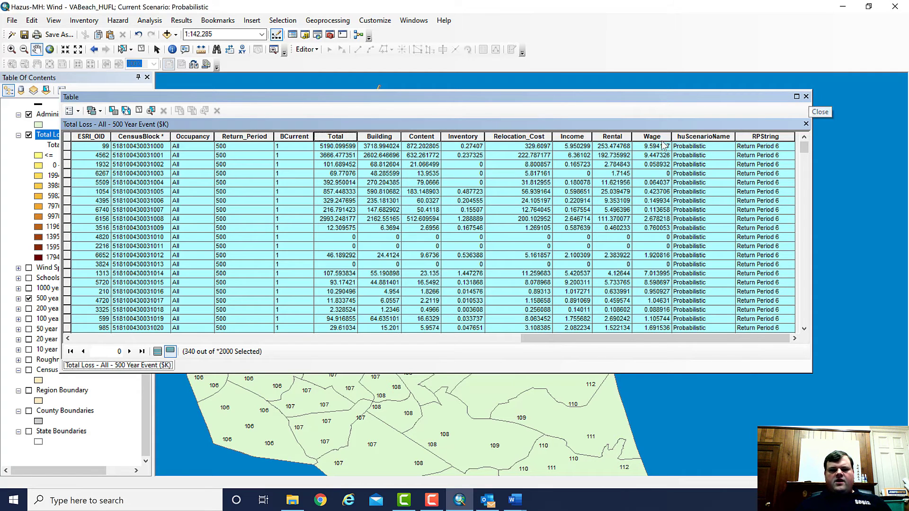
left_click(806, 96)
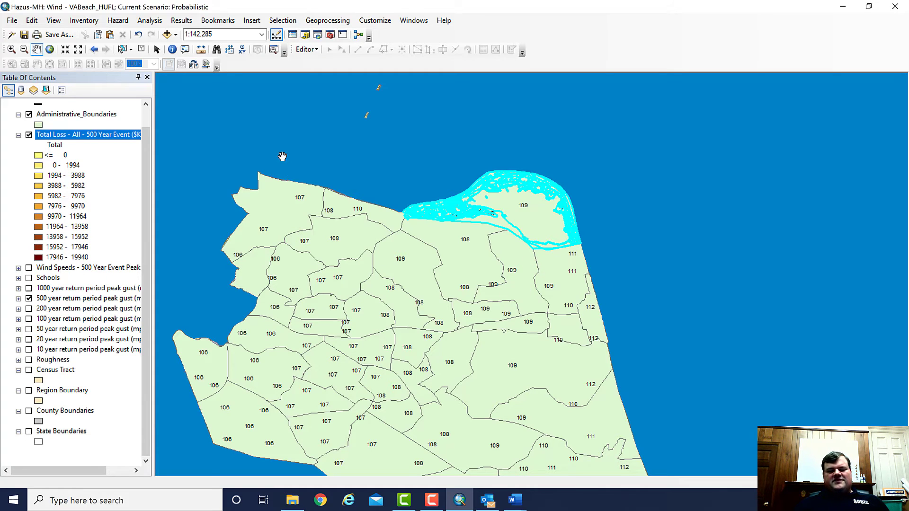
Open the Essential Facilities results and review the Medical Care Facilities damage for the 500 Year Event in a widened window.
left_click(180, 21)
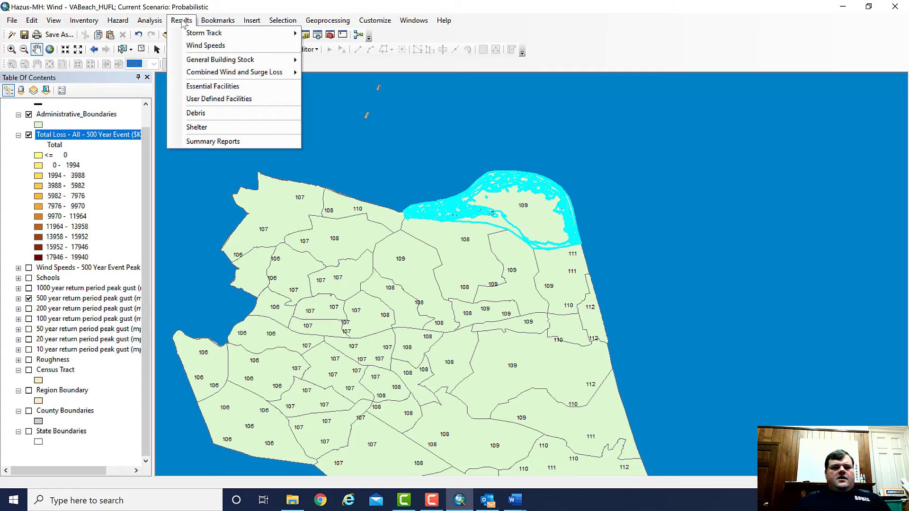
left_click(207, 87)
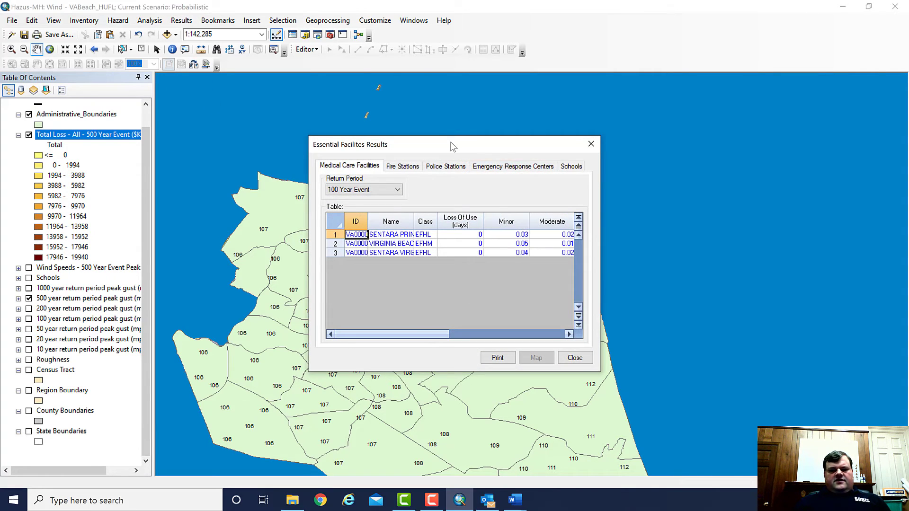
left_click_drag(450, 146, 376, 124)
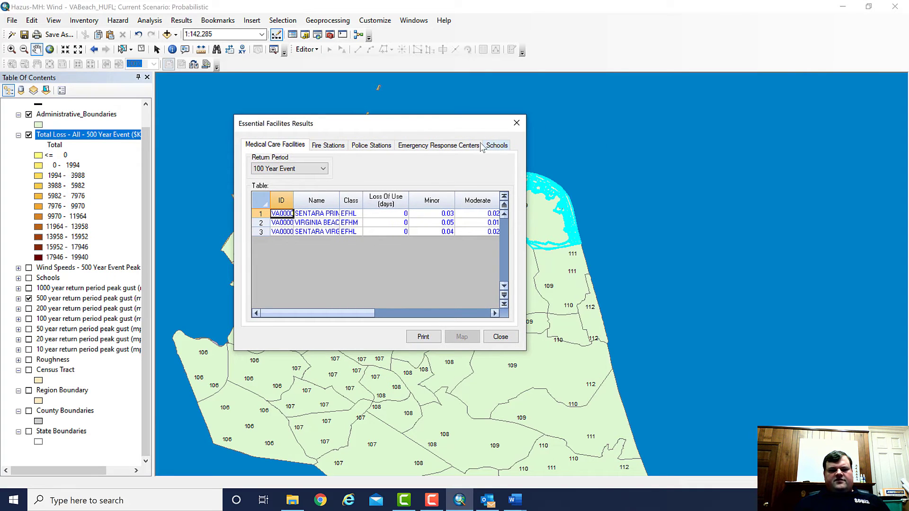
left_click(323, 168)
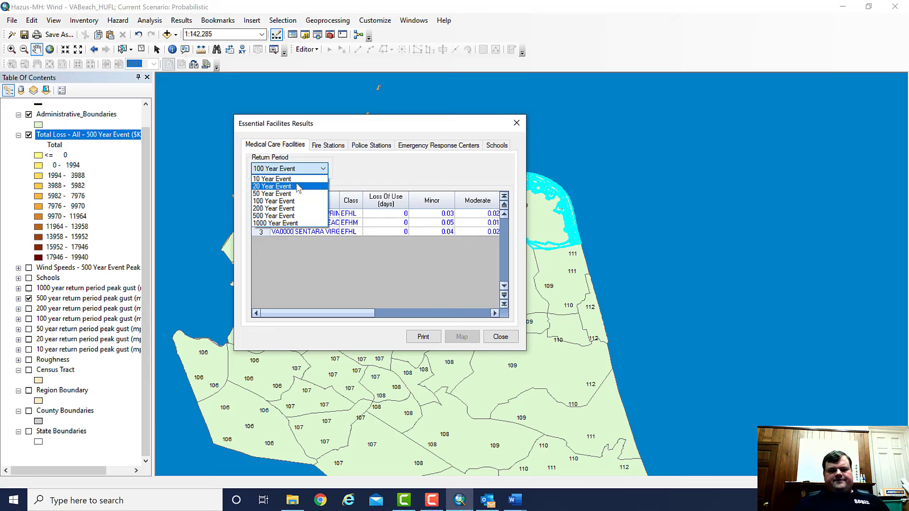
left_click(315, 216)
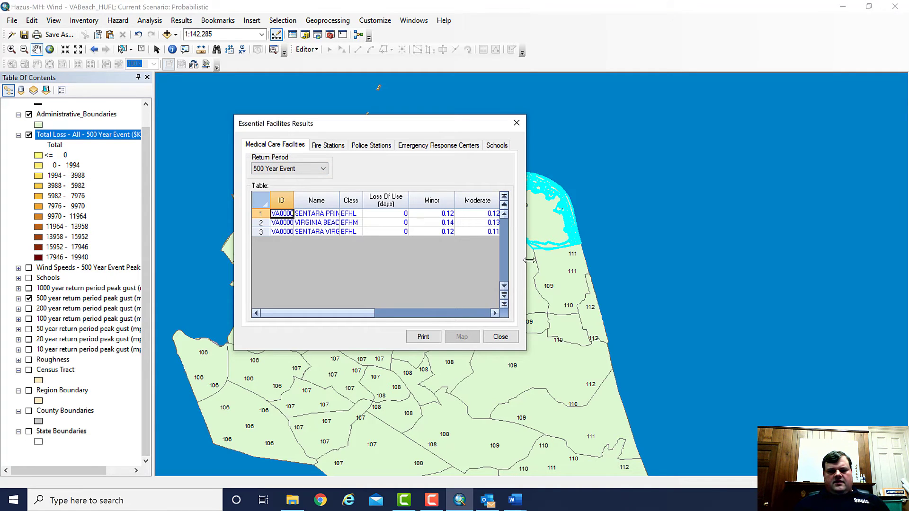
left_click_drag(529, 260, 843, 260)
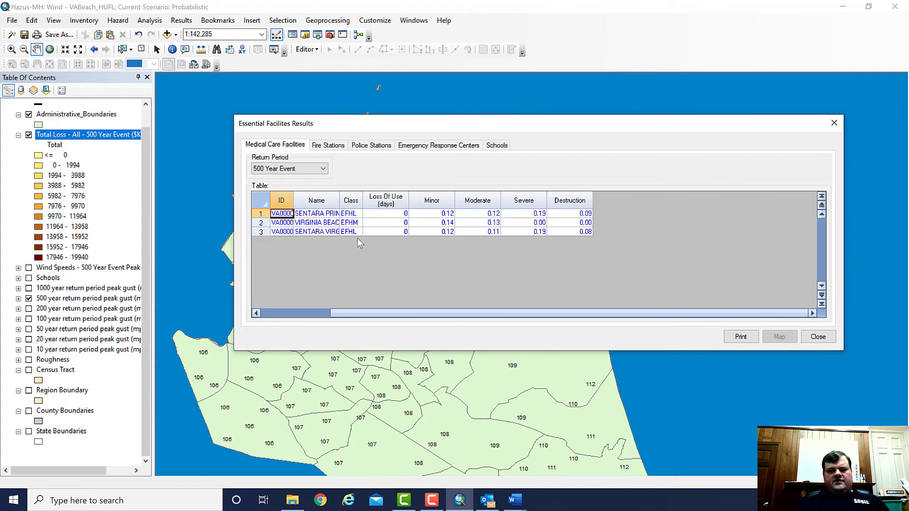
Review the Minor, Moderate, Severe and Destruction damage columns for the medical care facilities in the 500 Year Event.
left_click(431, 200)
left_click(488, 200)
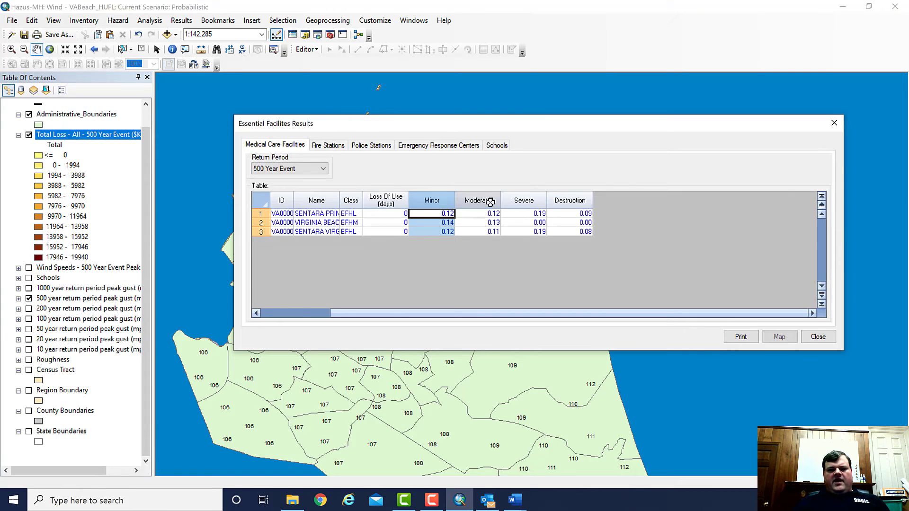
left_click(526, 196)
left_click(572, 199)
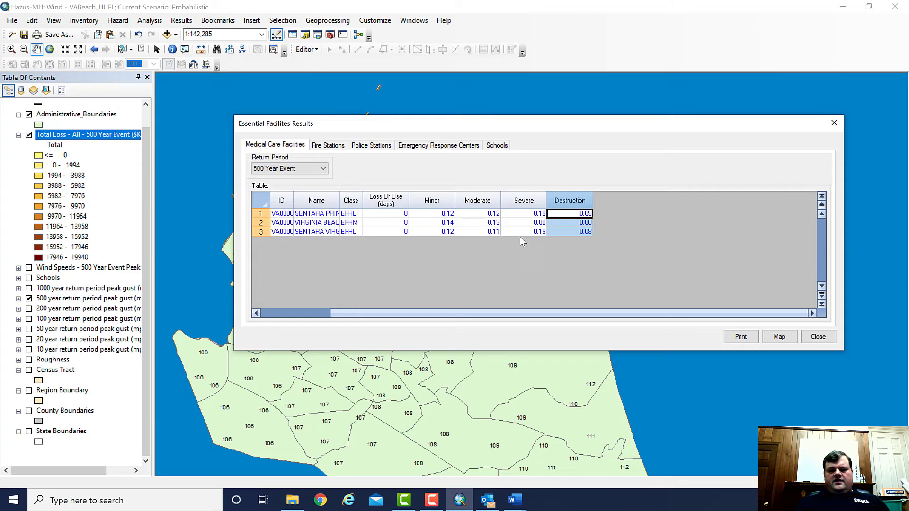
left_click_drag(566, 200, 524, 233)
left_click_drag(440, 206, 431, 204)
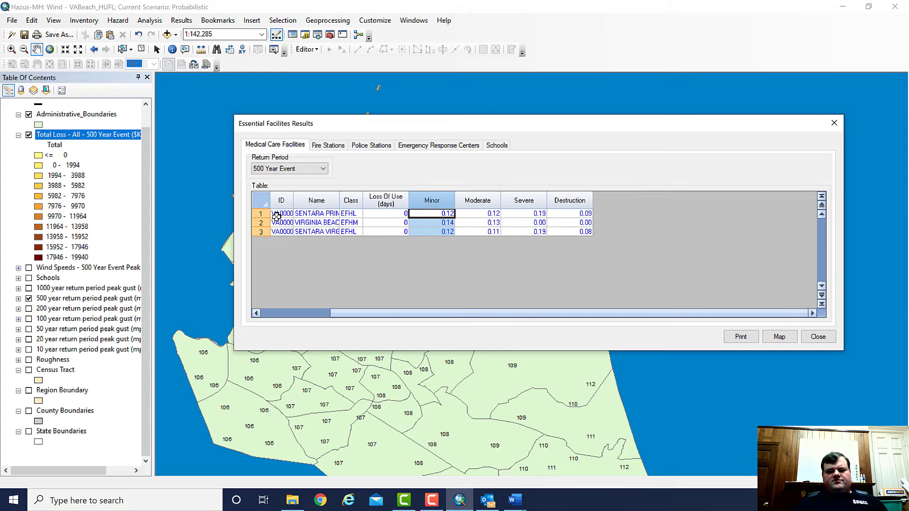
Widen the Name column to read the full facility names, and review the Sentara Princess Anne Hospital row and the Loss Of Use column.
left_click(340, 200)
left_click_drag(340, 200, 448, 201)
left_click(260, 213)
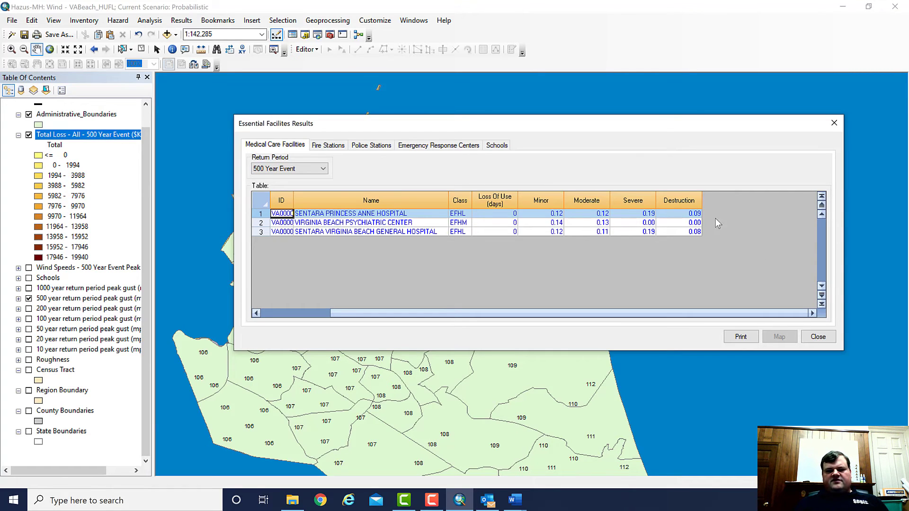
left_click(494, 199)
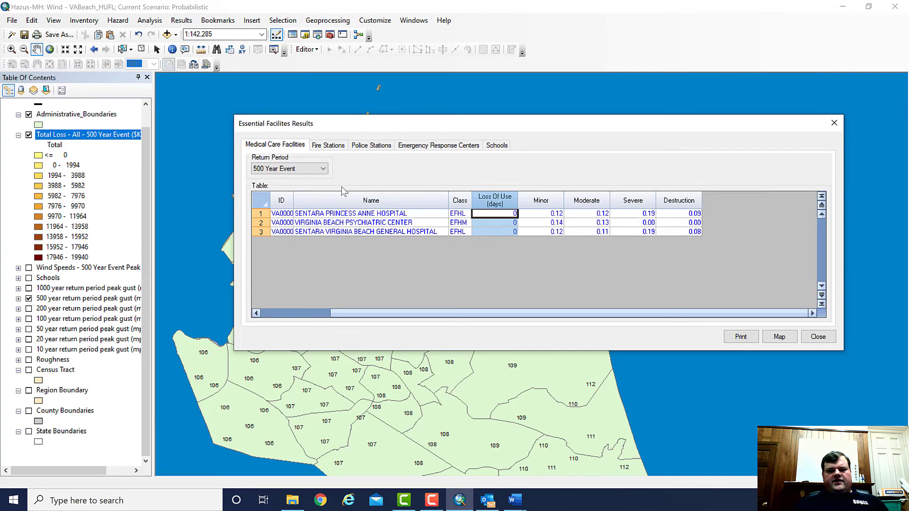
Switch the Medical Care Facilities results to the 1000 Year Event, review the Virginia Beach Psychiatric Center row, and close the results.
left_click(324, 168)
left_click(292, 226)
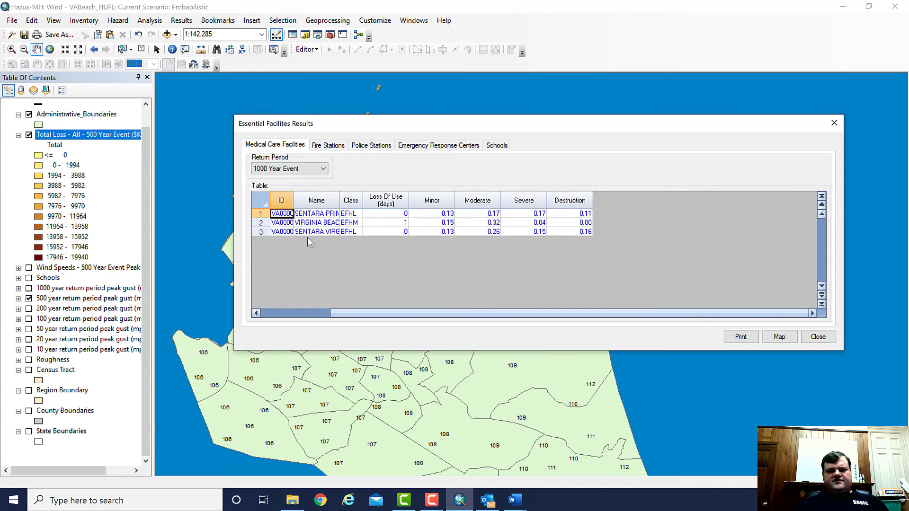
left_click(261, 223)
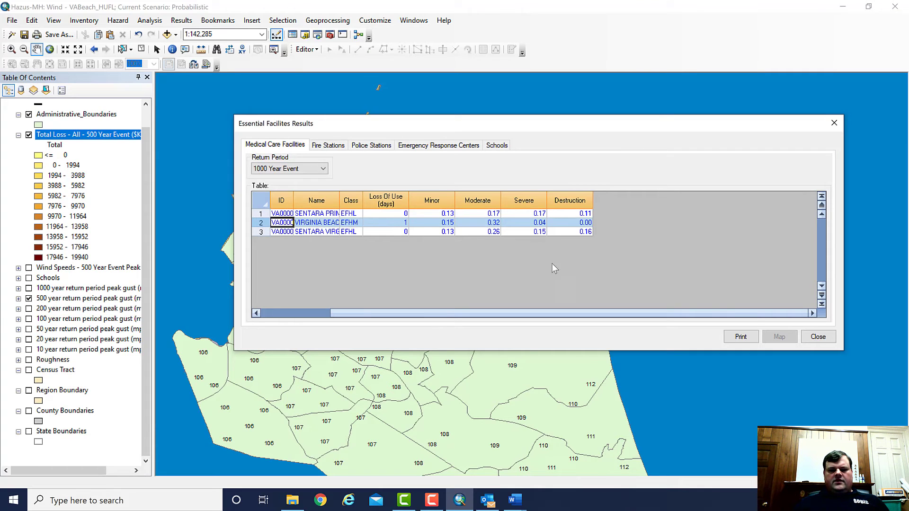
left_click(818, 337)
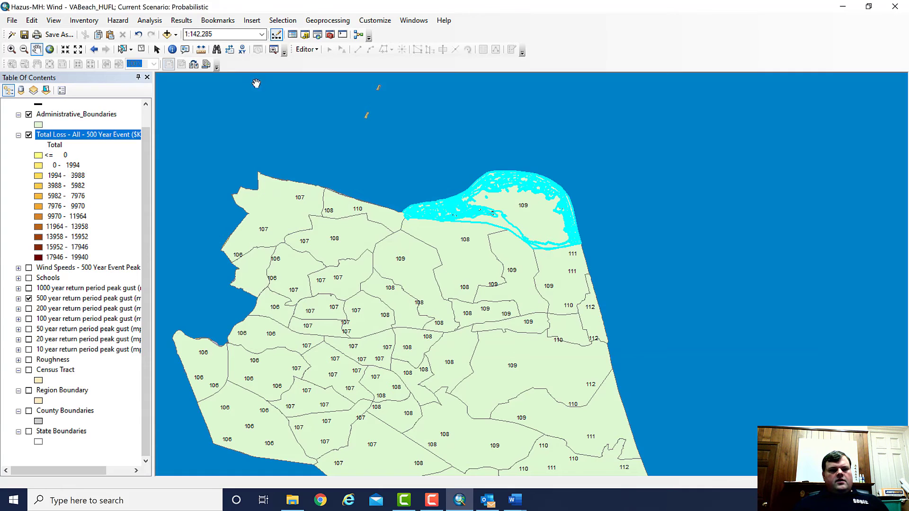
Open the User Defined Facilities results, widen the window, check the table for the 500 Year Event, and close it.
left_click(181, 20)
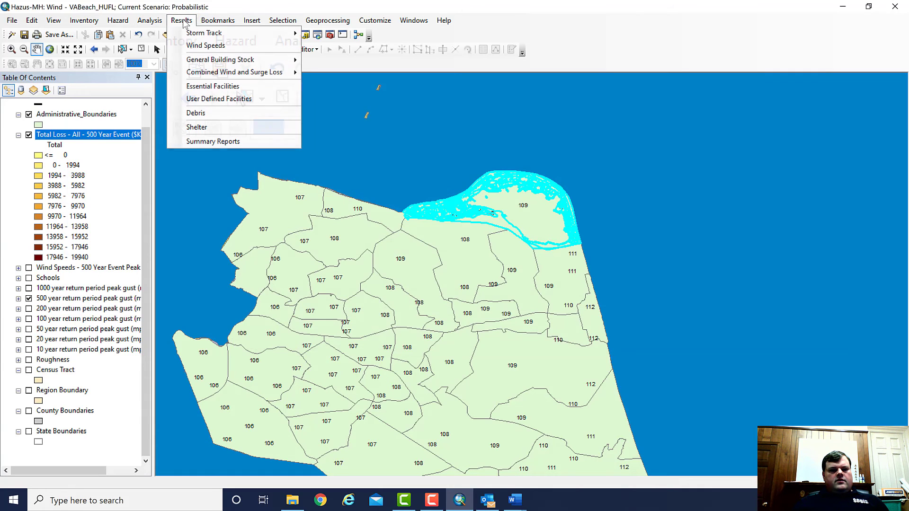
left_click(220, 99)
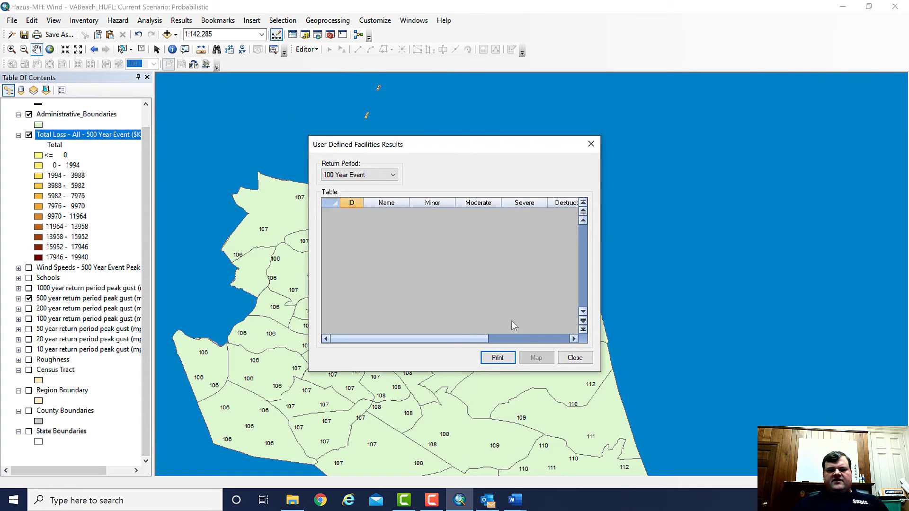
left_click(559, 339)
left_click_drag(543, 340, 447, 339)
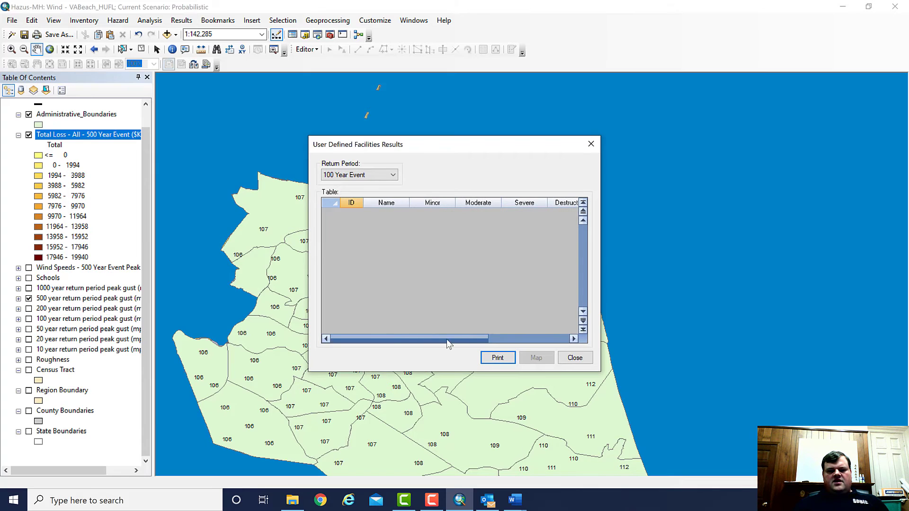
left_click_drag(600, 277, 849, 277)
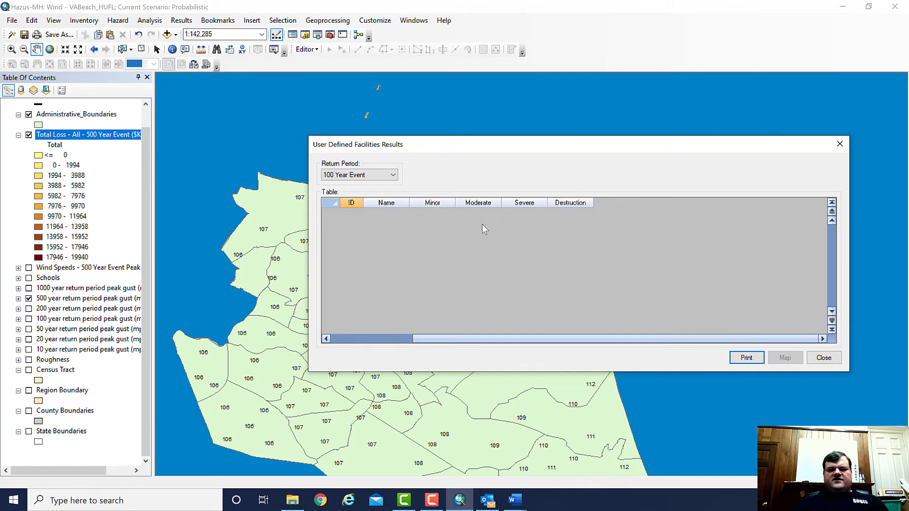
left_click(388, 175)
left_click(365, 222)
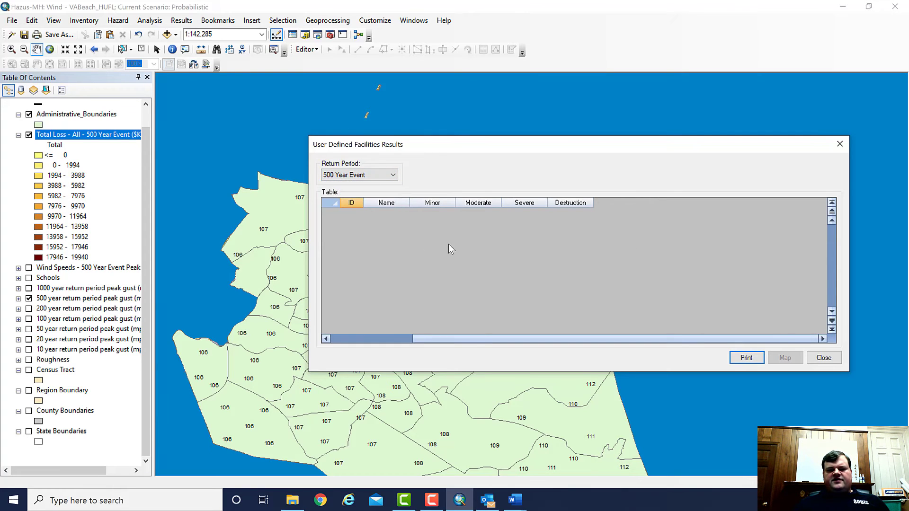
left_click(823, 357)
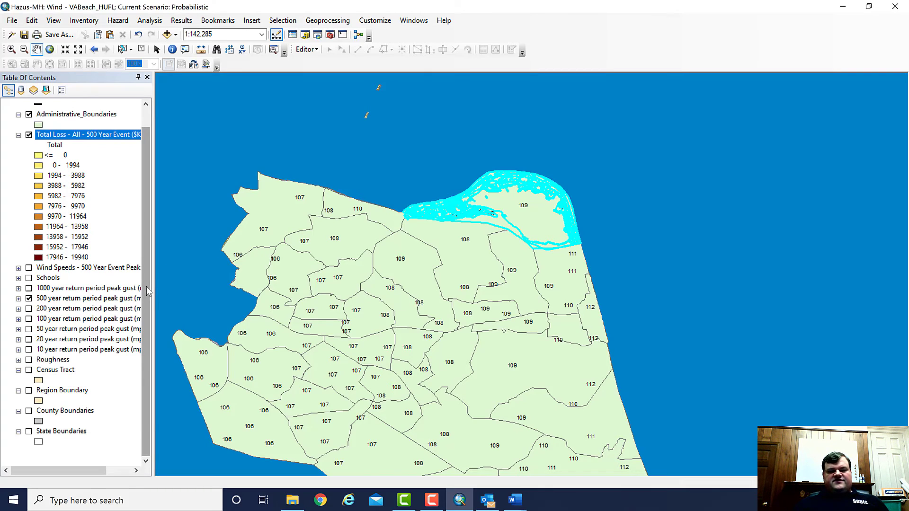
Hide the 500 year peak gust, Total Loss and Administrative_Boundaries layers, and display the Wind Speeds - 500 Year Event layer instead.
left_click(29, 299)
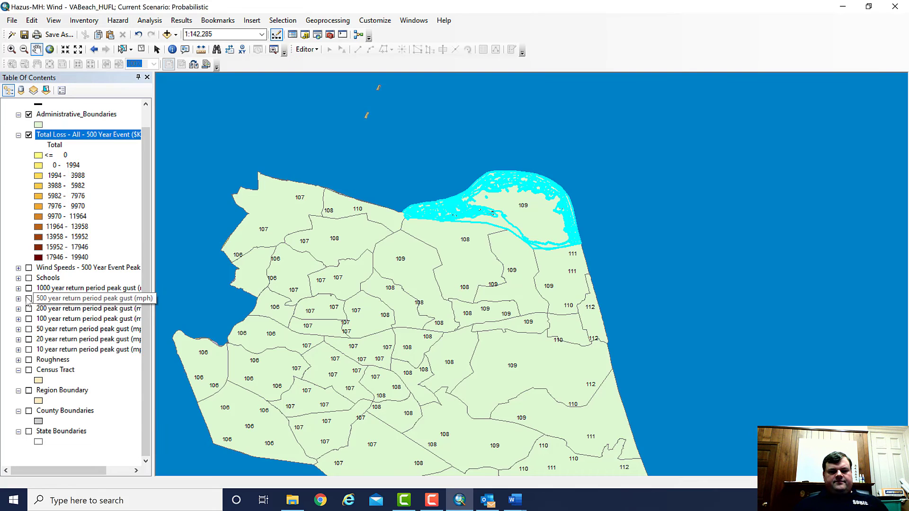
left_click(28, 134)
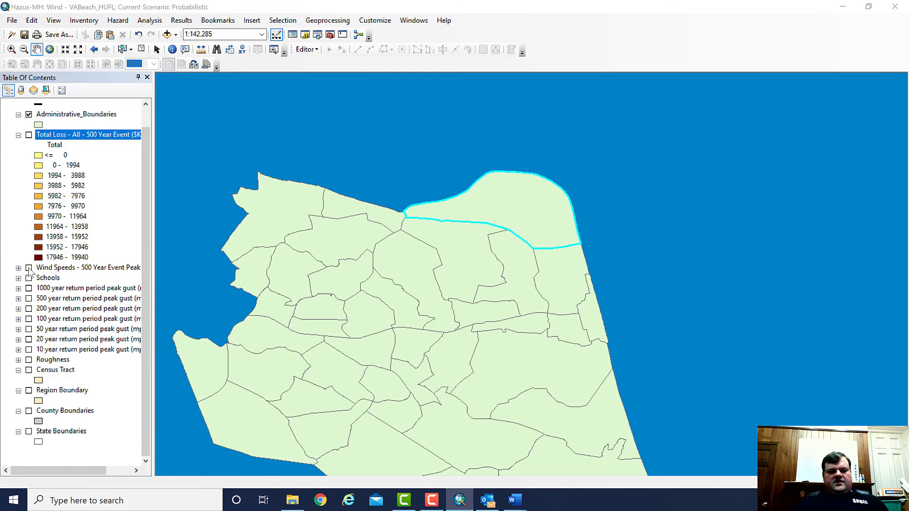
left_click(28, 268)
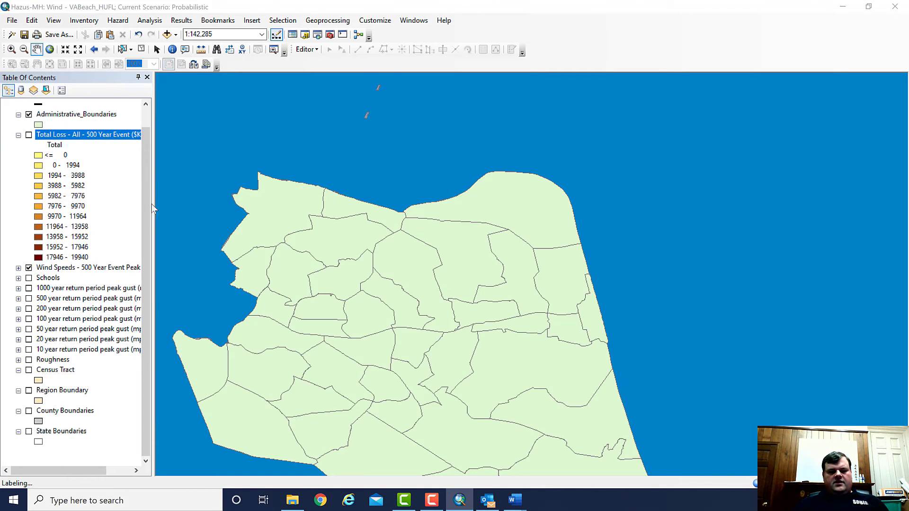
left_click(28, 115)
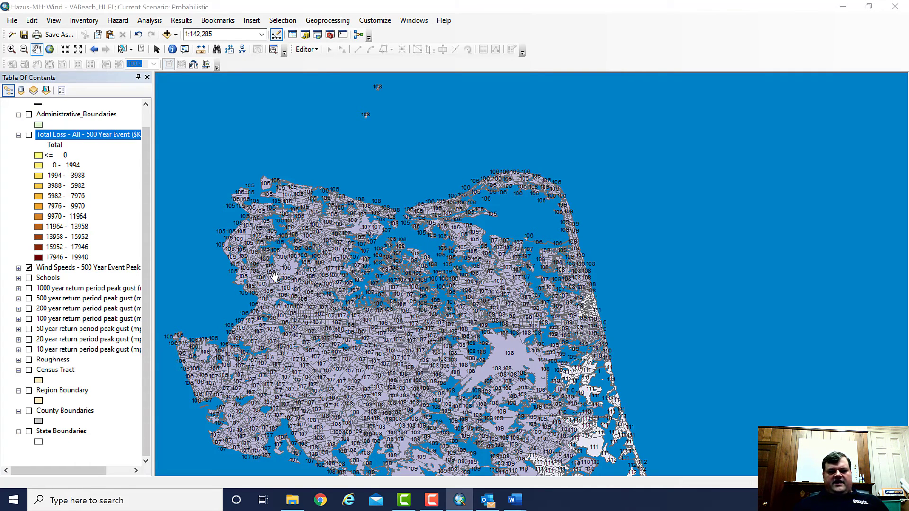
Change the Census Tract symbol to no fill with a red outline of width 2.
left_click(38, 380)
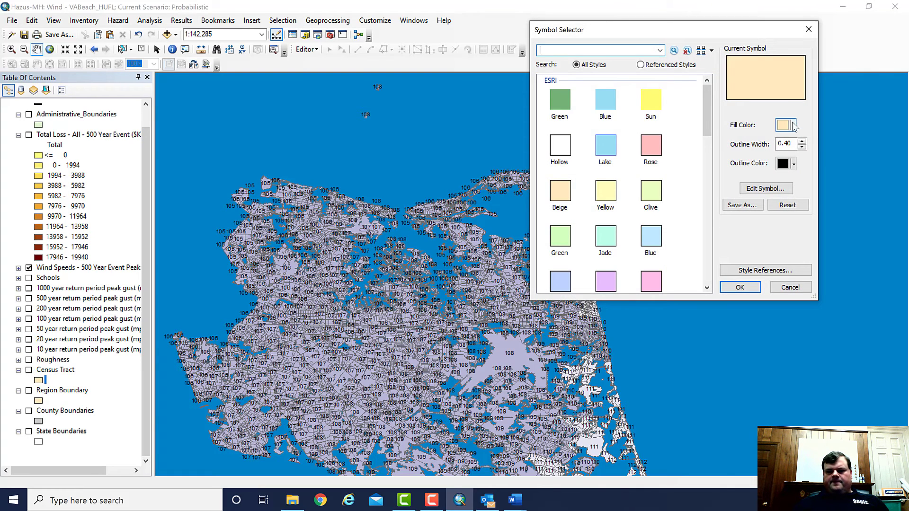
left_click(786, 124)
left_click(782, 142)
left_click(783, 163)
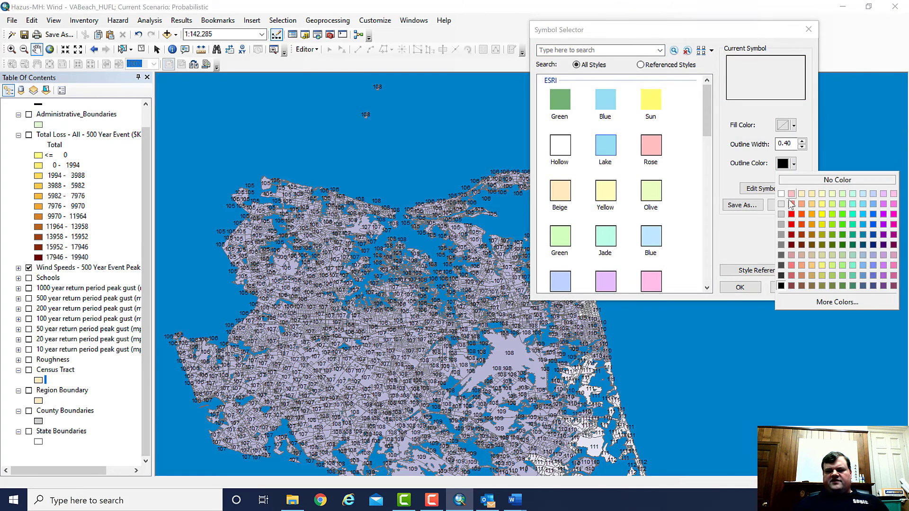
left_click(791, 214)
double_click(785, 143)
type("1")
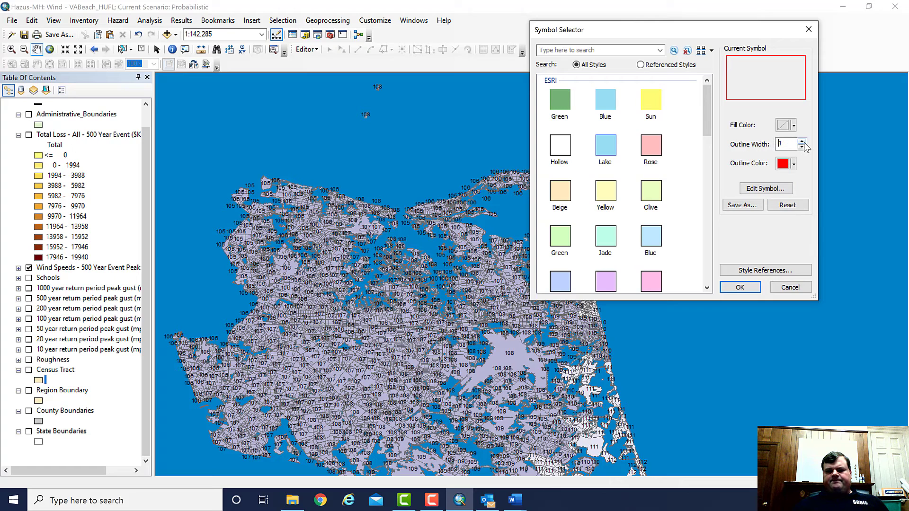
left_click(801, 142)
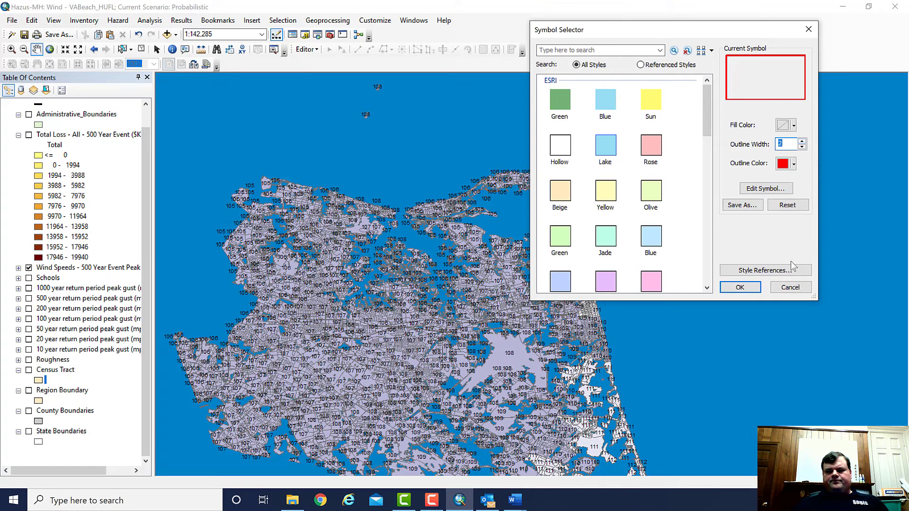
left_click(740, 288)
Place the Census Tract layer above the Total Loss layer, display it, and inspect the wind speeds in the tracts along the northeast coast.
left_click_drag(49, 373, 31, 137)
left_click(29, 135)
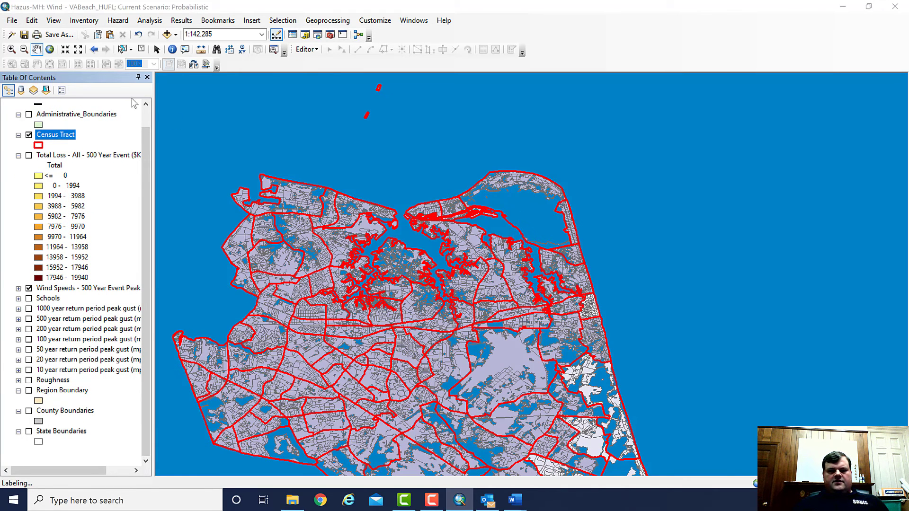
left_click(11, 48)
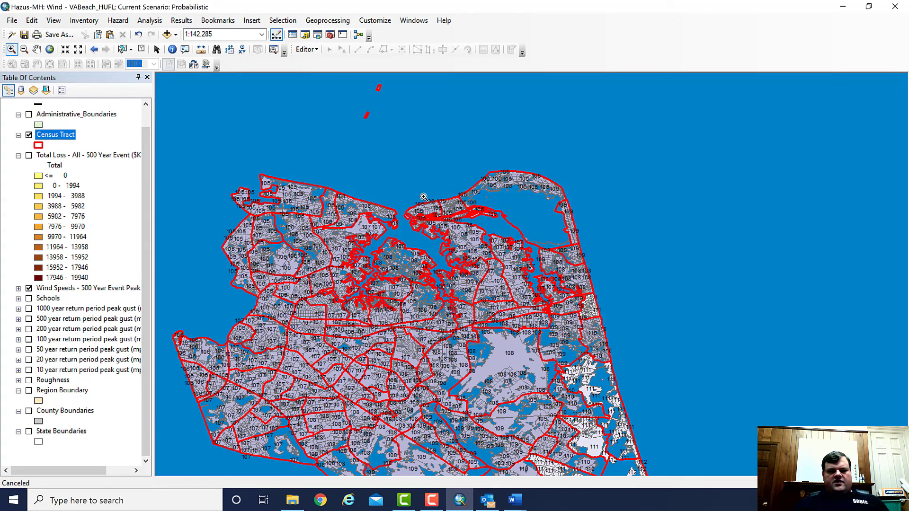
left_click_drag(438, 142, 623, 269)
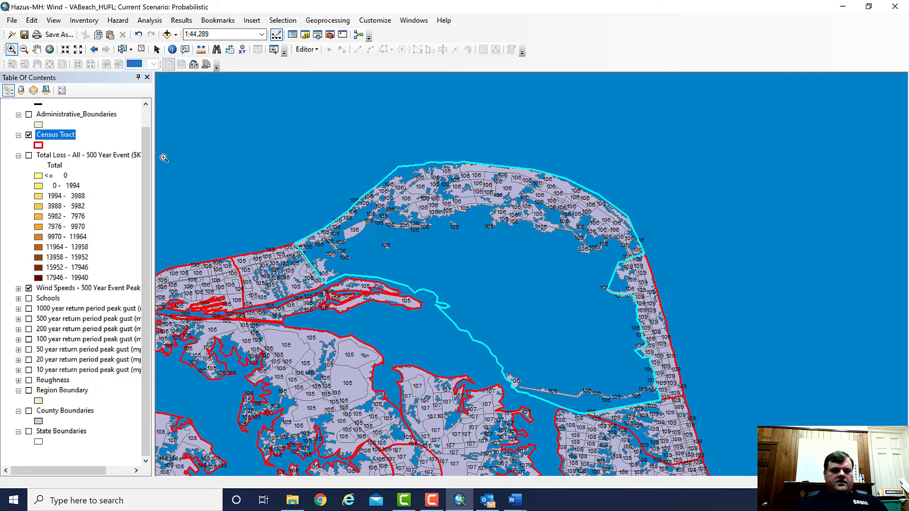
Clear all selected features and return the map to its previous extent.
left_click(283, 21)
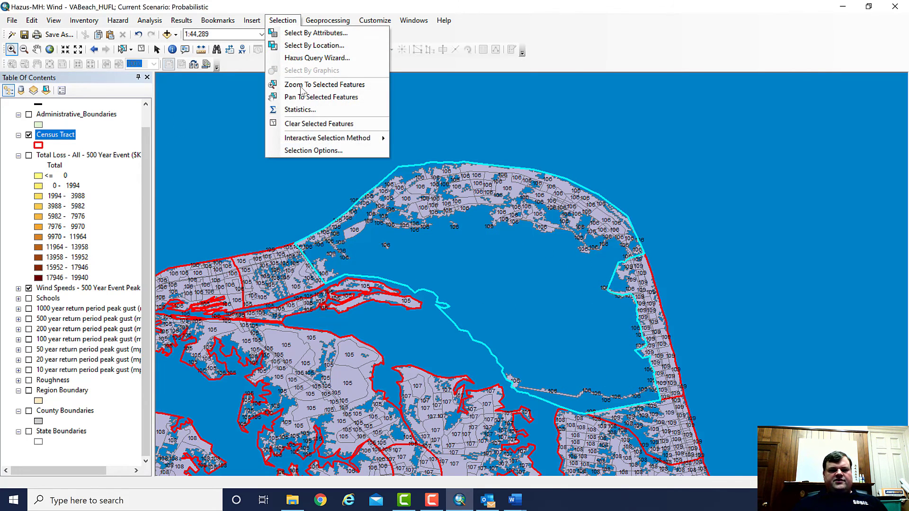
left_click(303, 124)
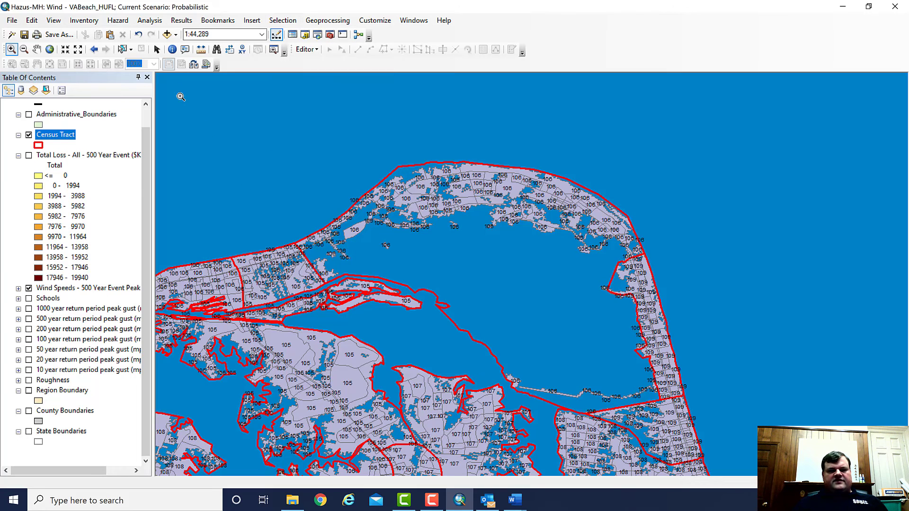
left_click(93, 48)
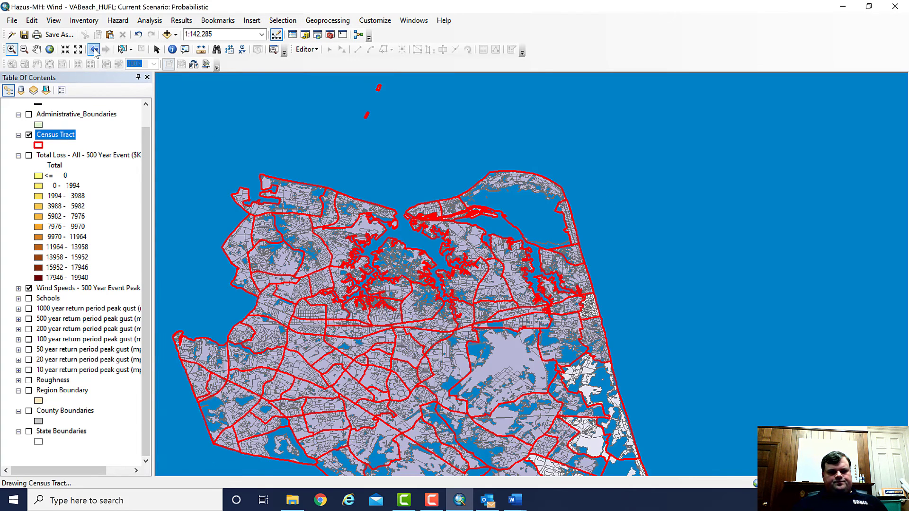
Open the Debris analysis results and enlarge and reposition the window to show all columns and more census blocks.
left_click(184, 20)
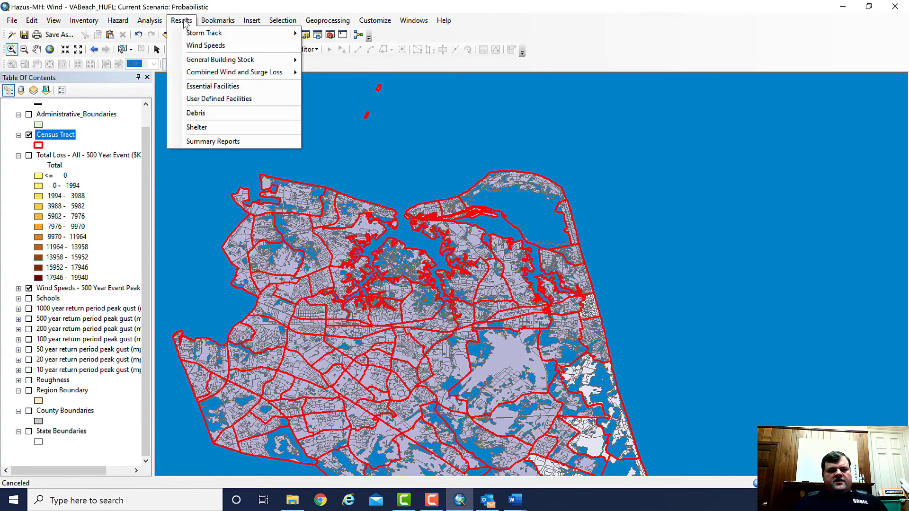
left_click(212, 112)
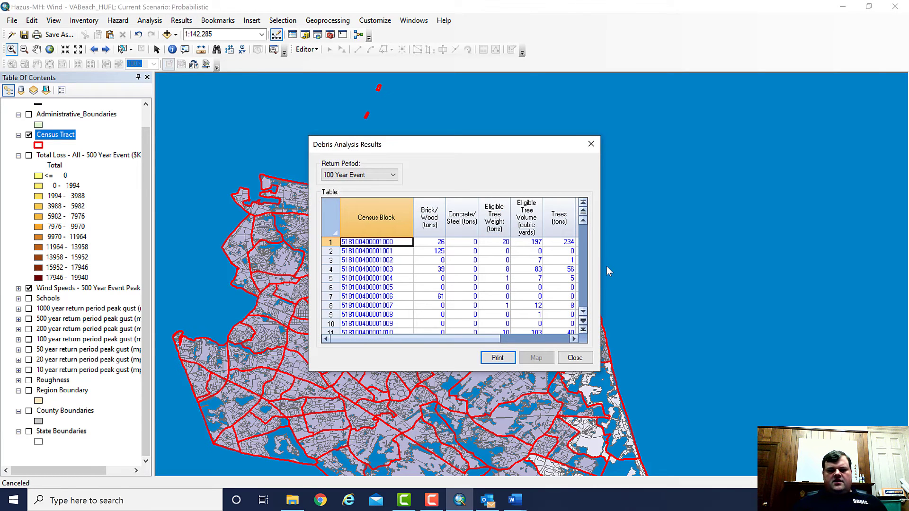
left_click_drag(600, 267, 818, 305)
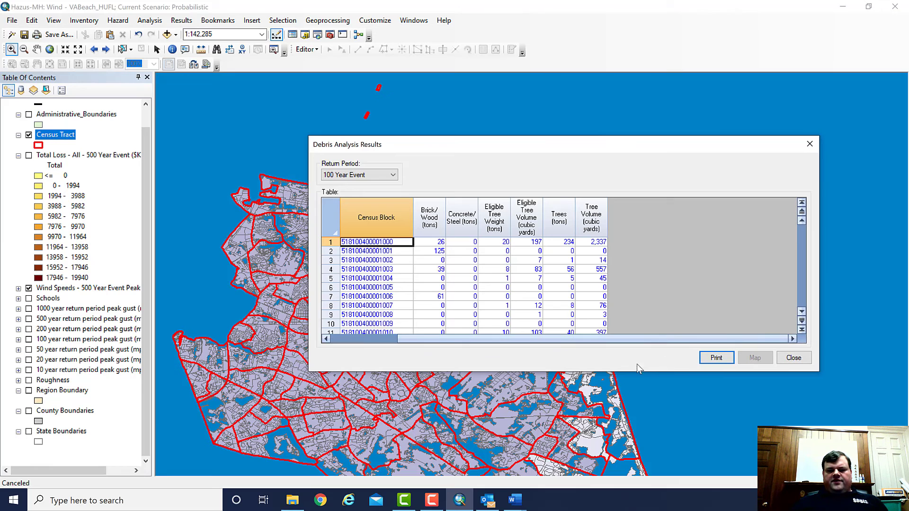
left_click_drag(640, 373, 640, 443)
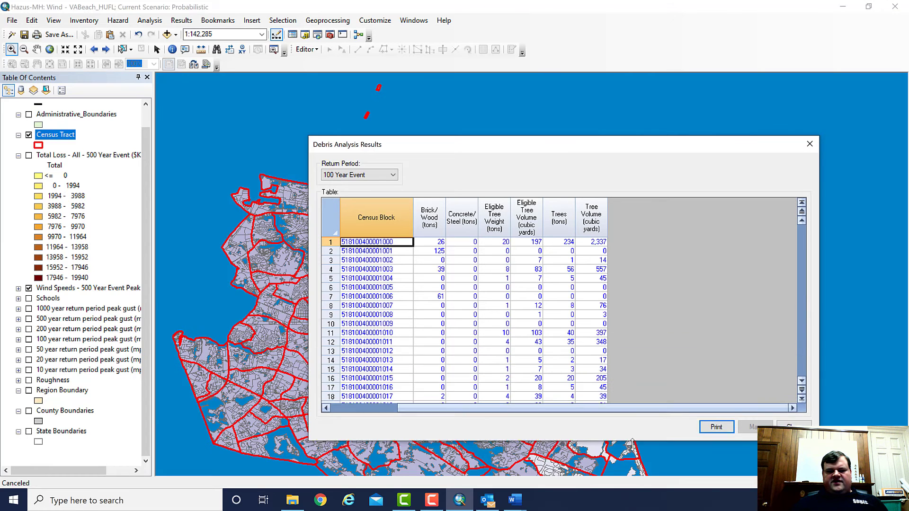
left_click_drag(523, 147, 394, 79)
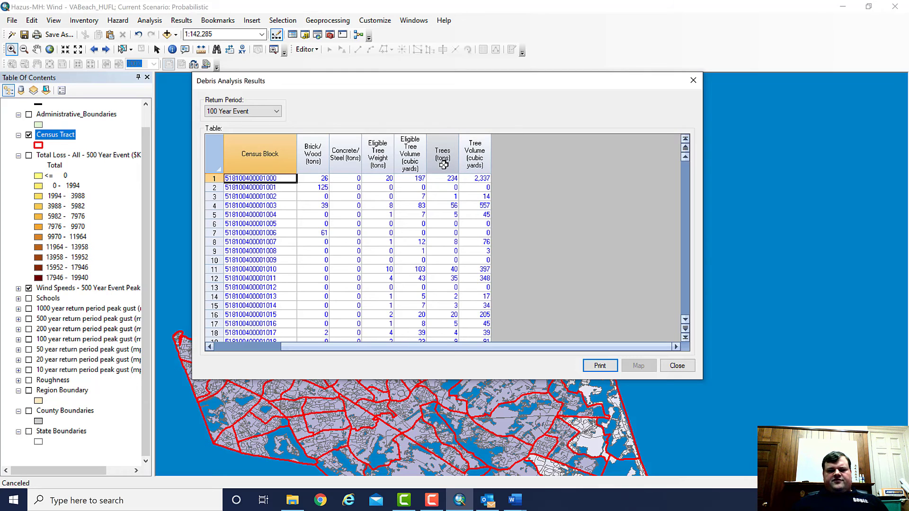
Review the Trees and Tree Volume columns against the Eligible Tree Weight and Eligible Tree Volume columns for the 100 Year Event.
left_click_drag(443, 159, 484, 158)
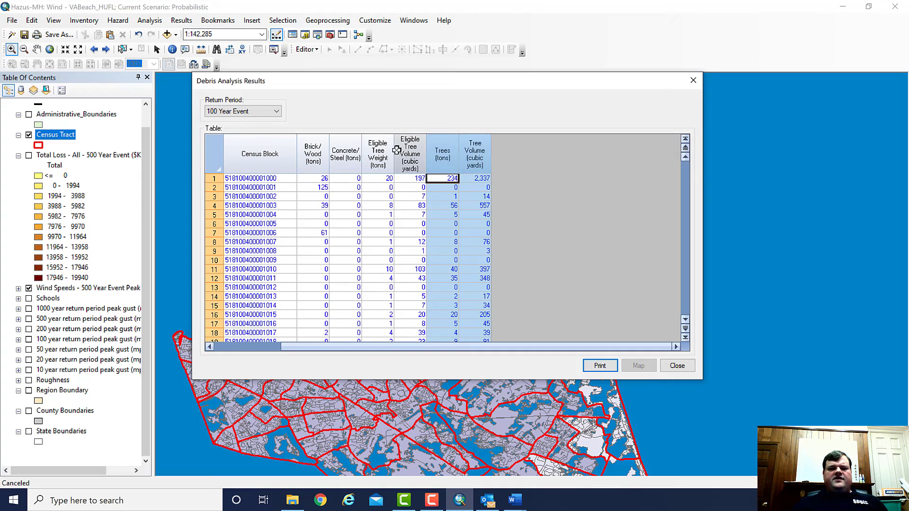
left_click(383, 150)
left_click_drag(383, 150, 419, 163)
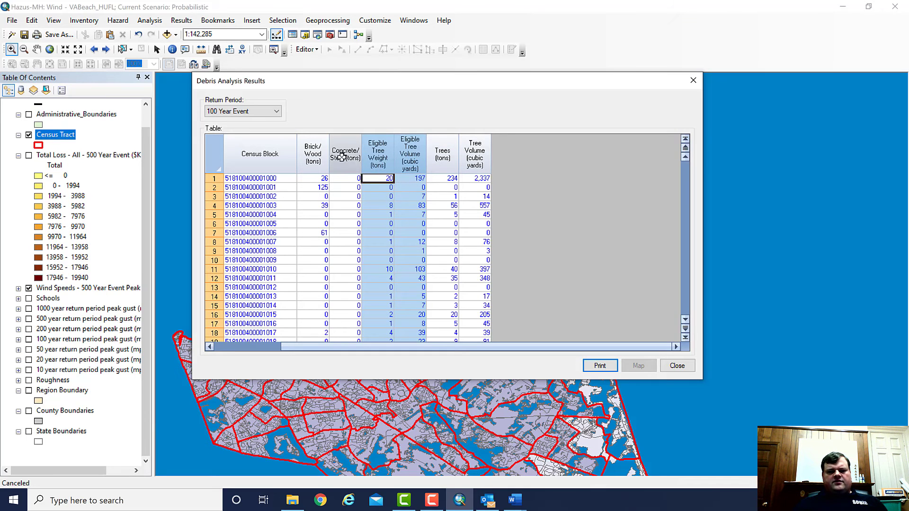
Switch the debris results to the 500 Year Event, map the Trees (tons) column, and close the results window.
left_click(276, 112)
left_click(227, 150)
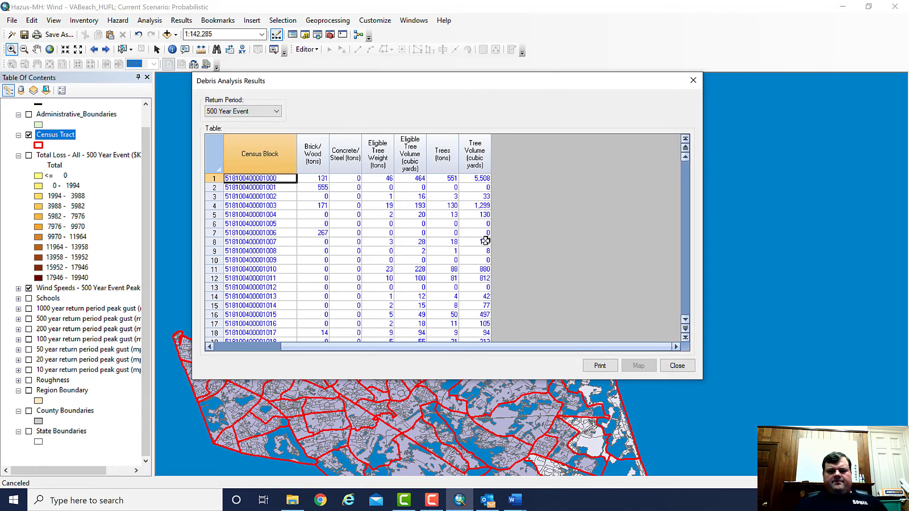
left_click(442, 153)
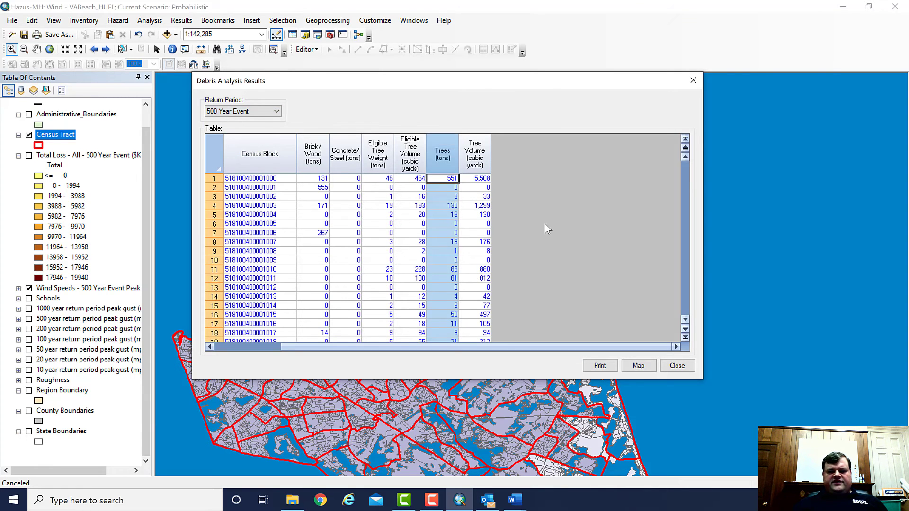
left_click(632, 366)
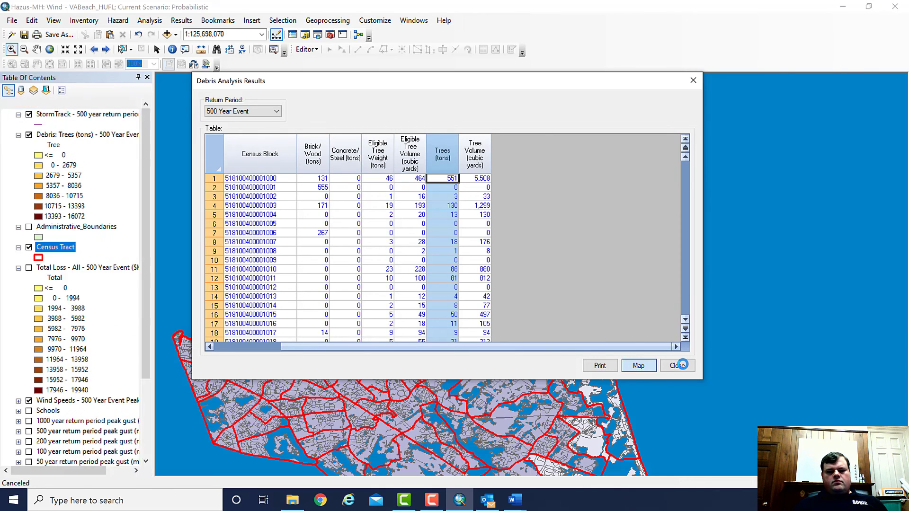
left_click(677, 365)
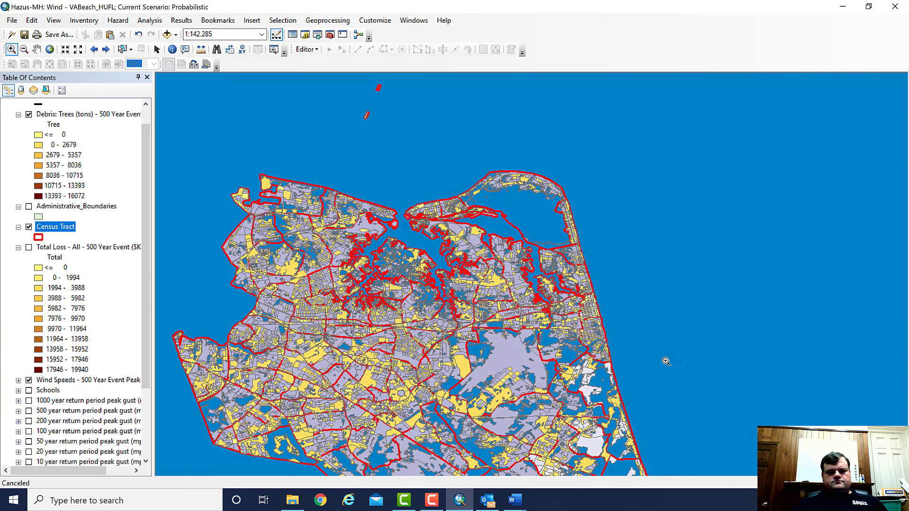
Hide the Census Tract and Wind Speeds - 500 Year Event layers beneath the mapped tree debris.
scroll(147, 197, "up", 1)
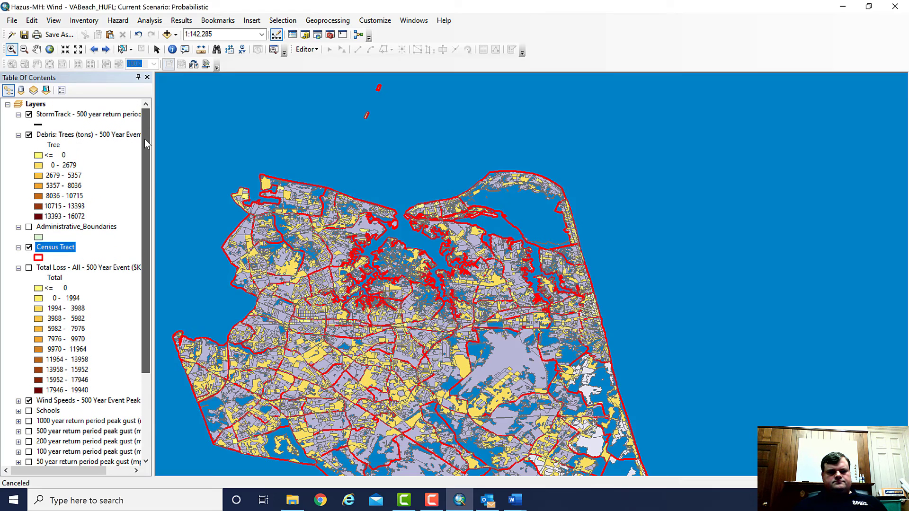
left_click(29, 247)
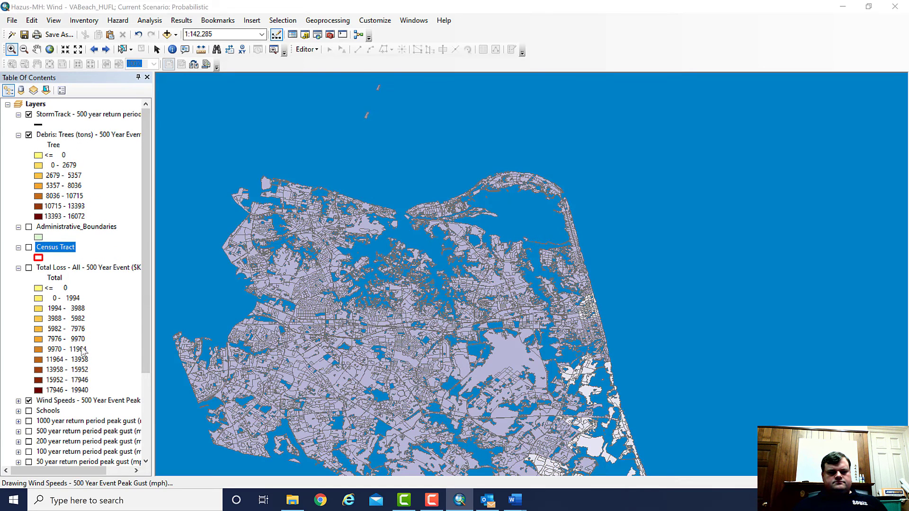
left_click(29, 401)
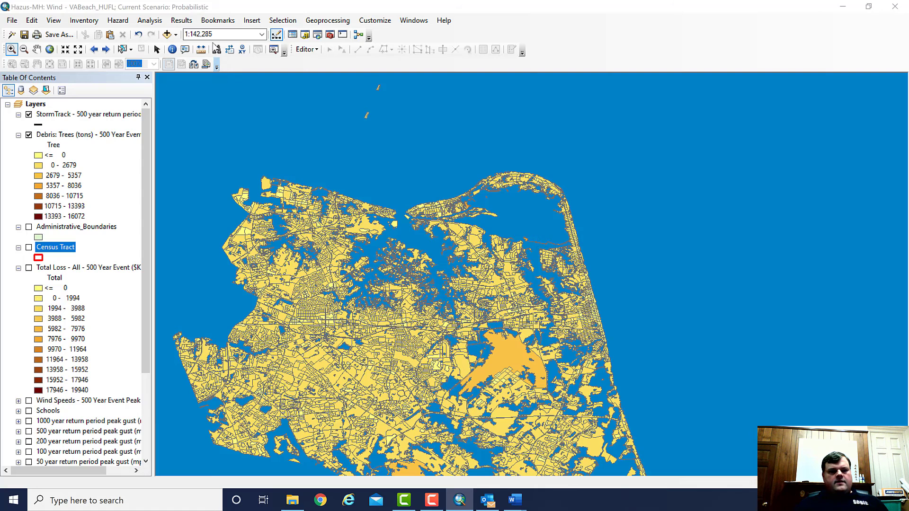
Open the Shelter analysis results and review the Displaced Households and Short Term Shelter Needs columns for the 100 Year Event.
left_click(181, 20)
left_click(209, 128)
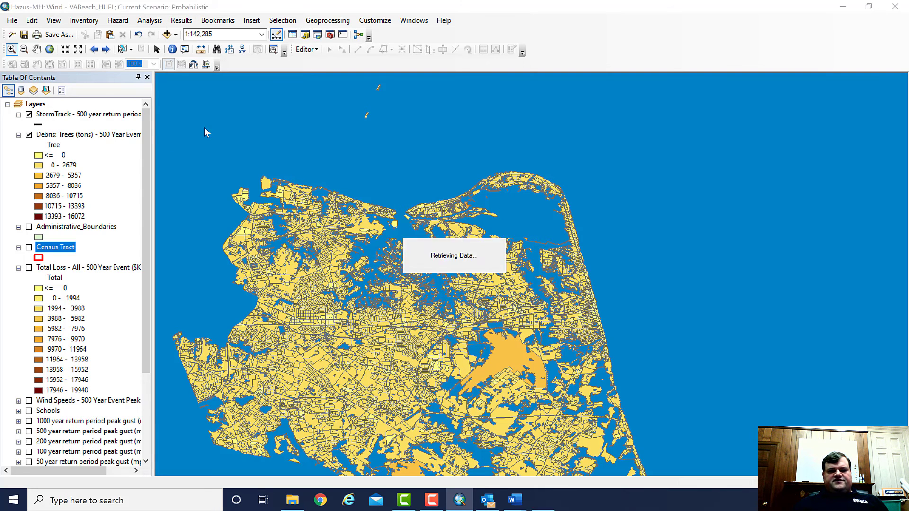
left_click(416, 214)
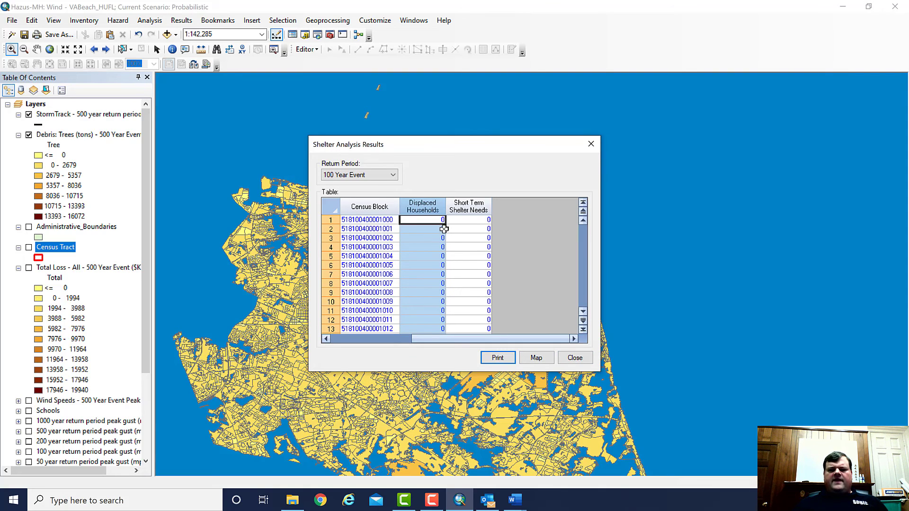
left_click(476, 210)
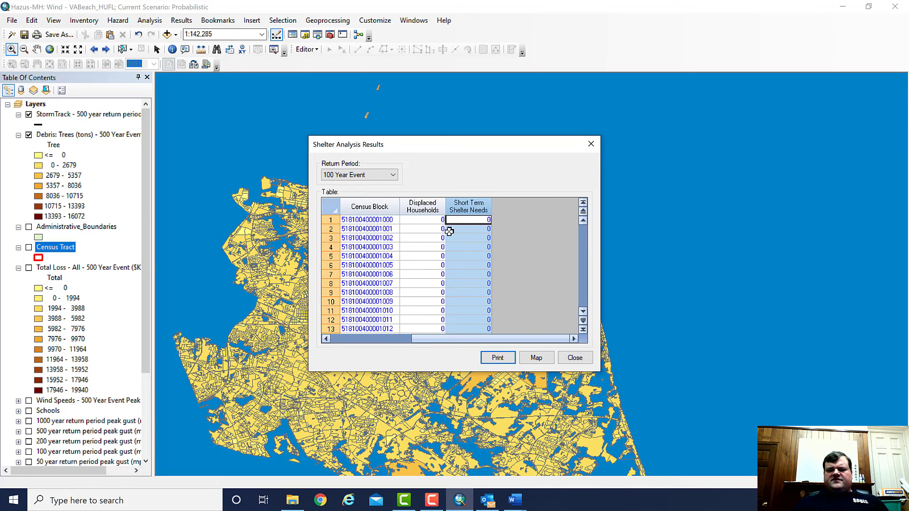
left_click(424, 209)
left_click(467, 210)
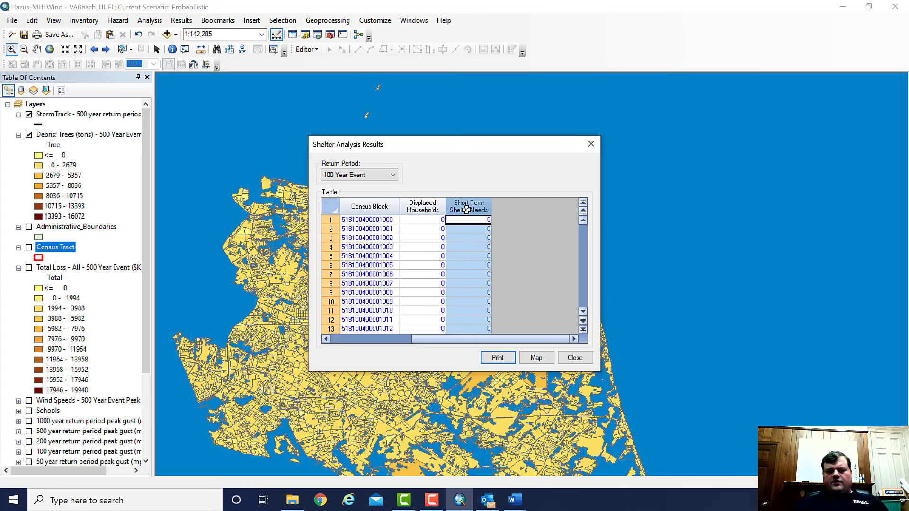
scroll(486, 304, "down", 14)
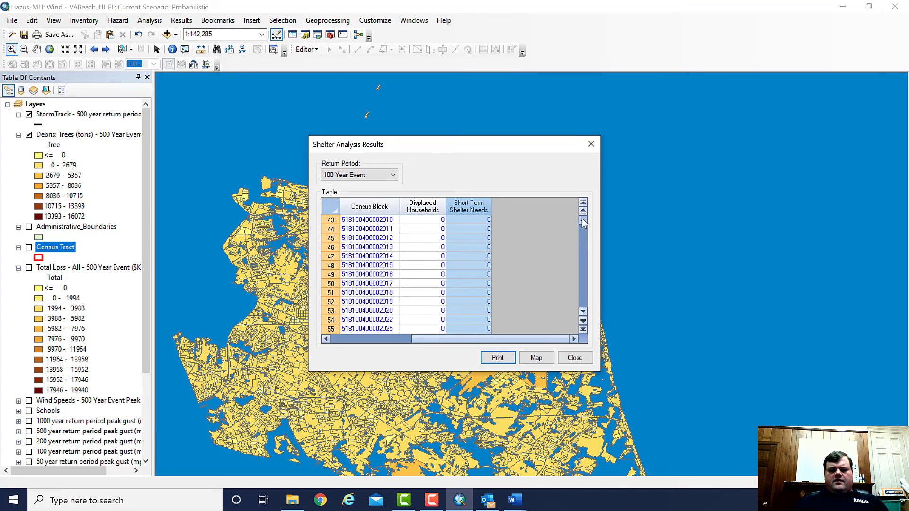
left_click(393, 175)
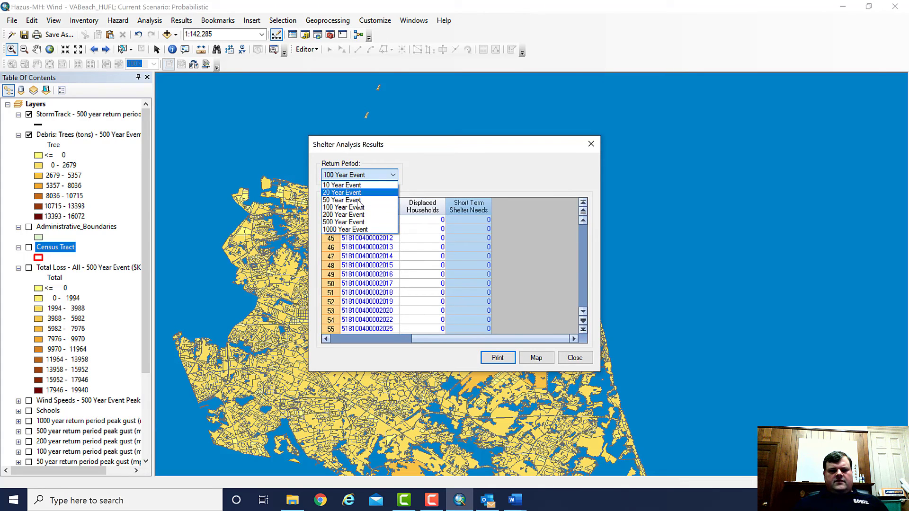
left_click(363, 229)
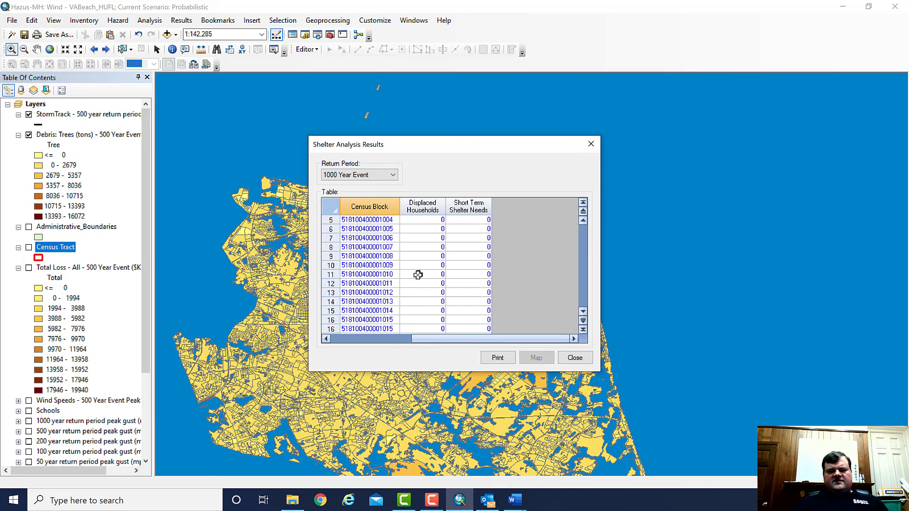
scroll(581, 268, "down", 8)
left_click(583, 321)
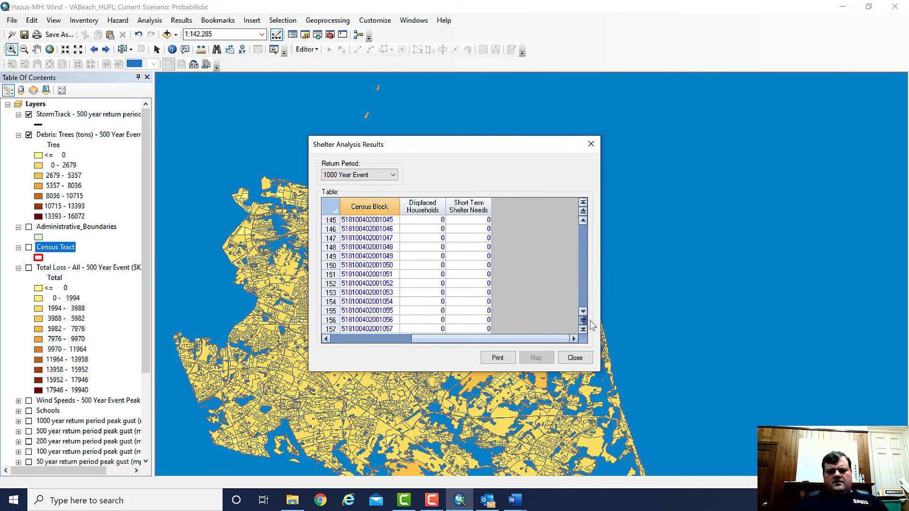
scroll(490, 308, "down", 10)
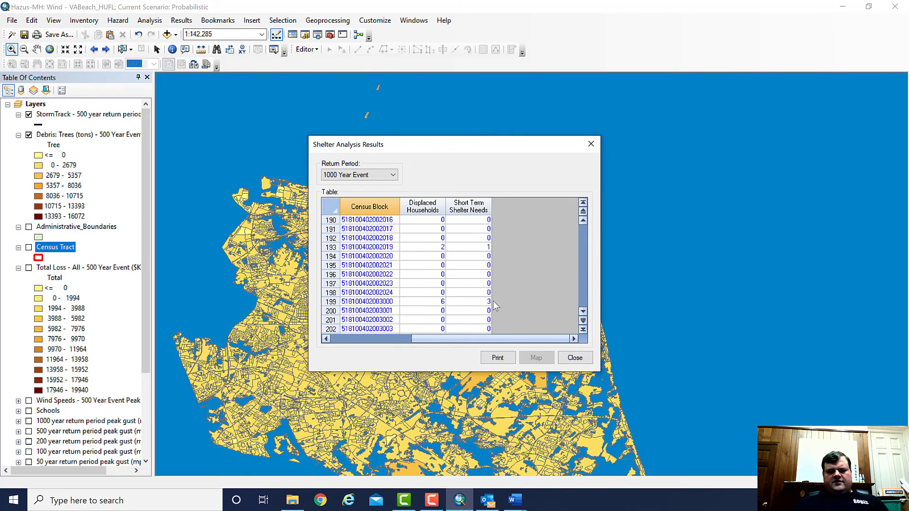
scroll(488, 306, "down", 1)
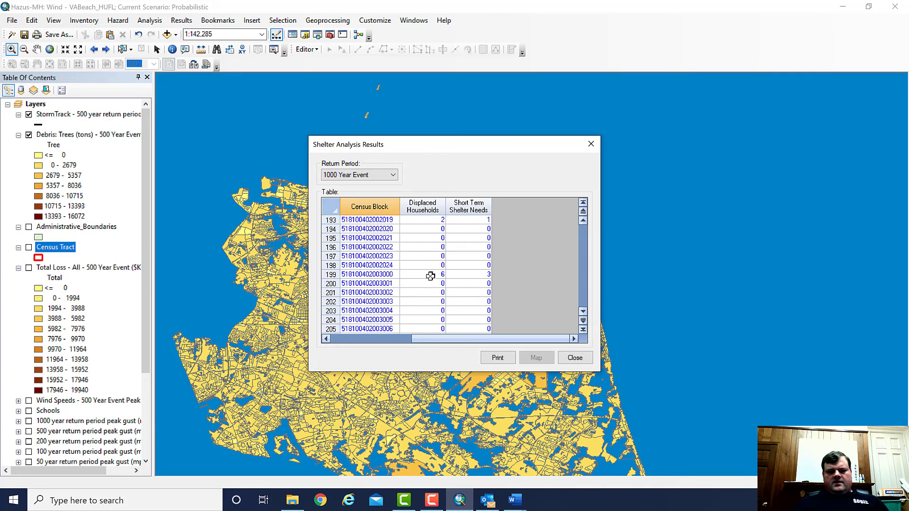
left_click(431, 275)
key("Right")
left_click(429, 275)
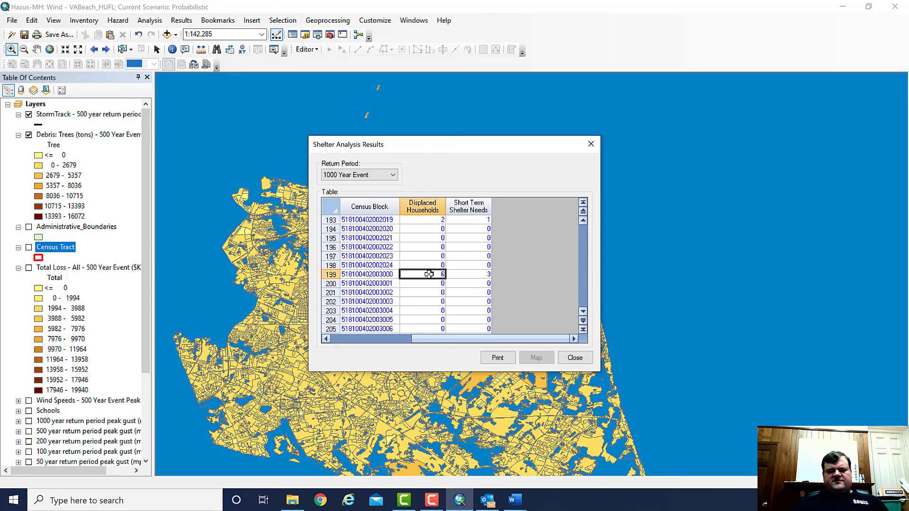
left_click(466, 275)
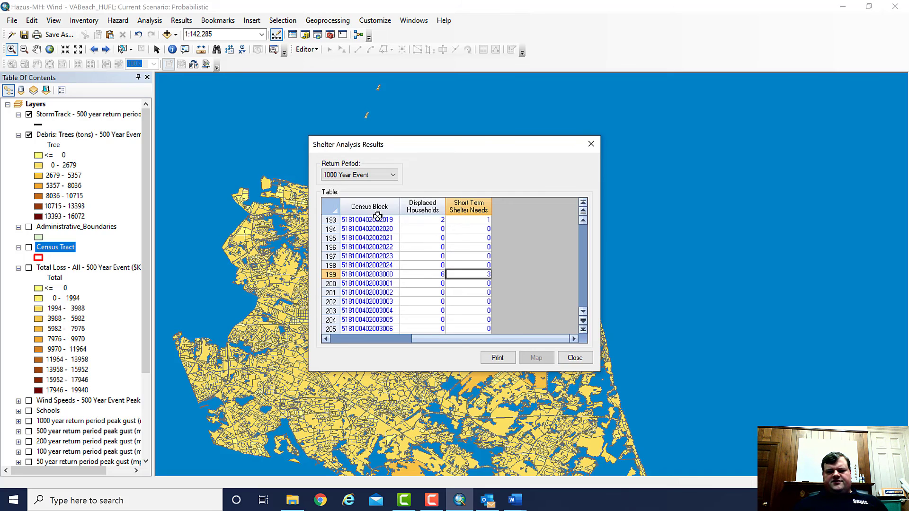
left_click(575, 358)
Open the Global Summary Report for the 500 year Return Period from the summary reports and maximize its window.
left_click(182, 19)
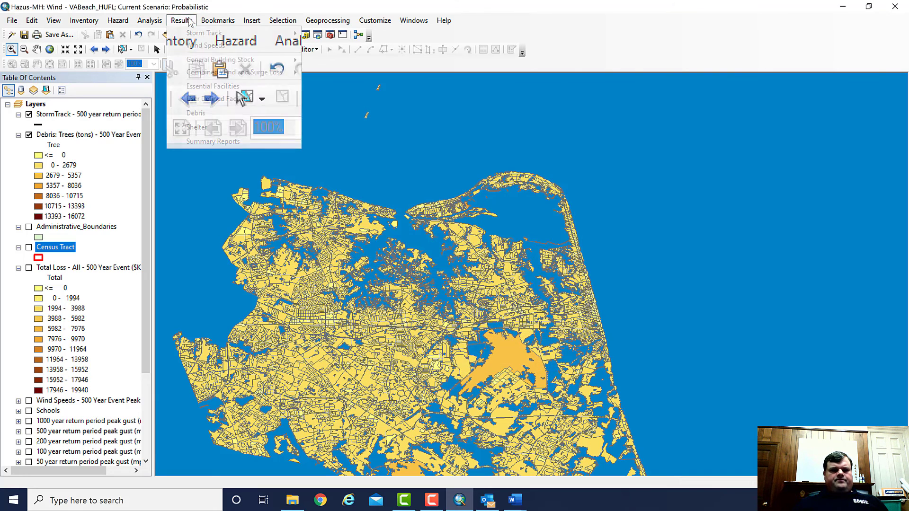
left_click(206, 141)
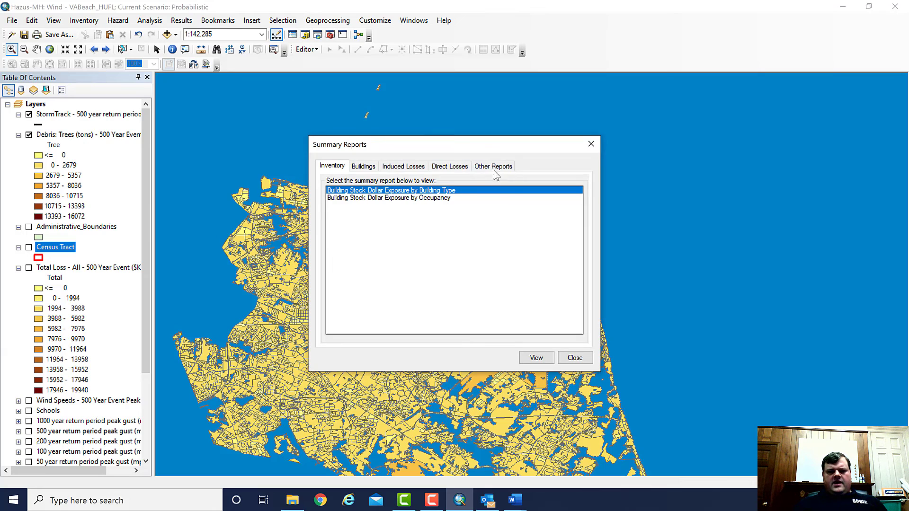
left_click(494, 167)
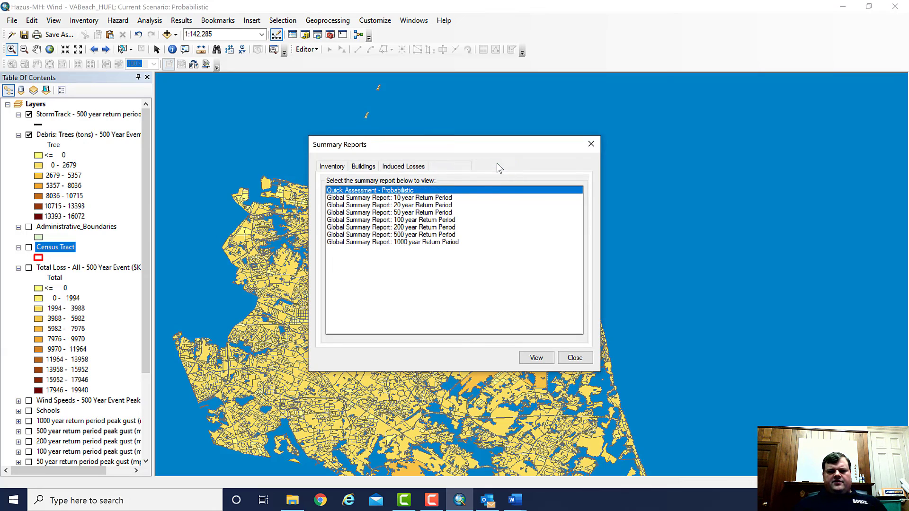
left_click(367, 234)
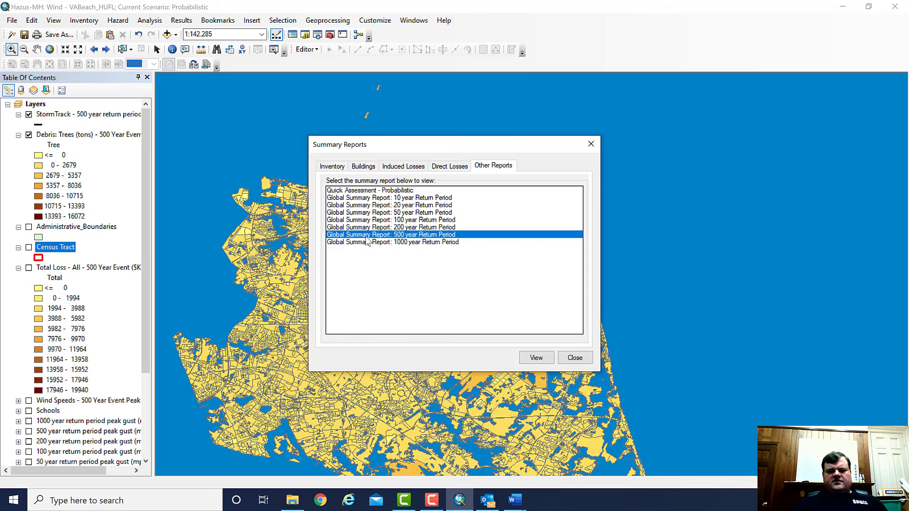
left_click(538, 358)
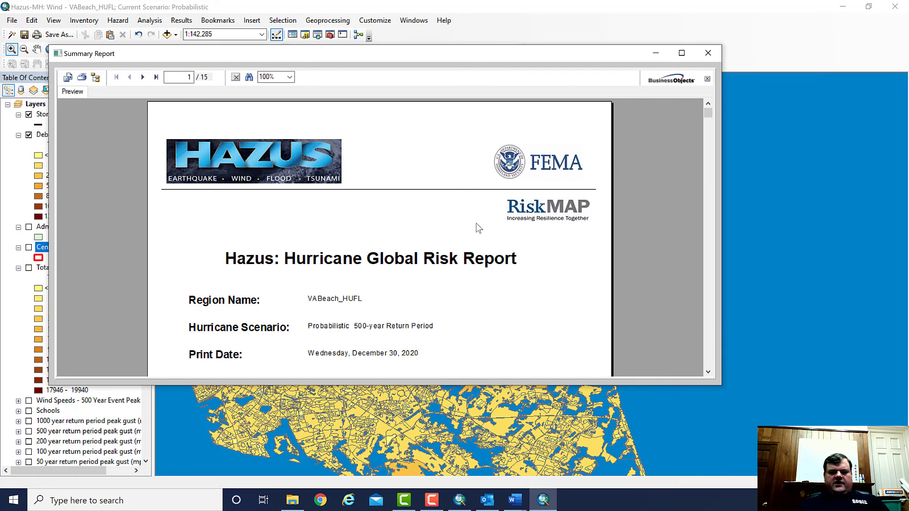
left_click(681, 53)
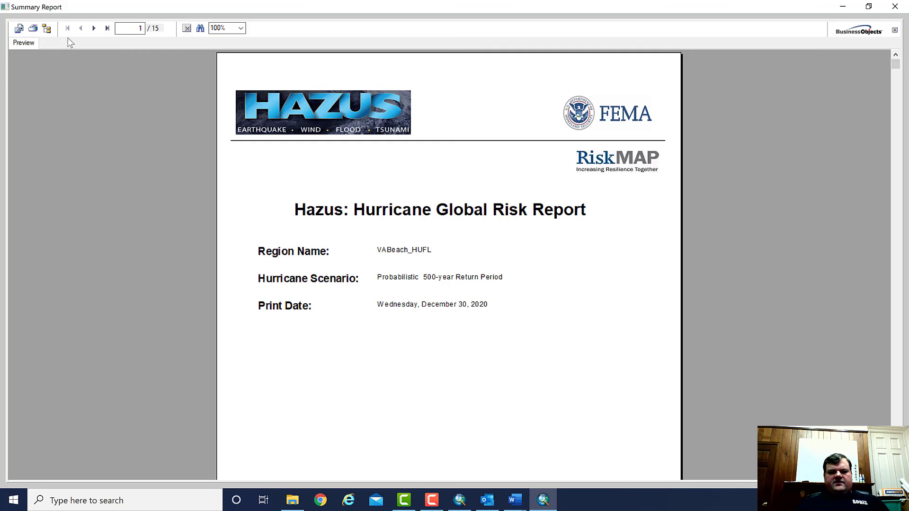
Read through the Table of Contents on page 2 of the Hurricane Global Risk Report.
left_click(94, 28)
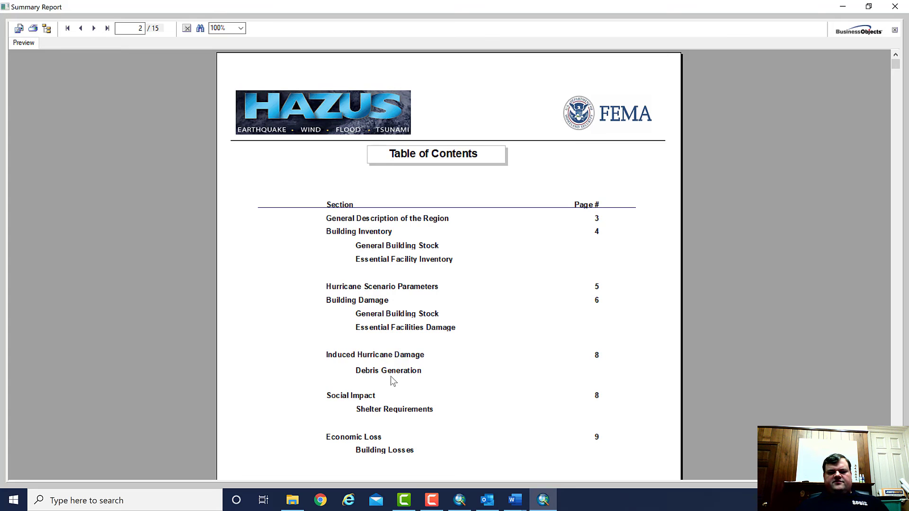
scroll(432, 373, "down", 3)
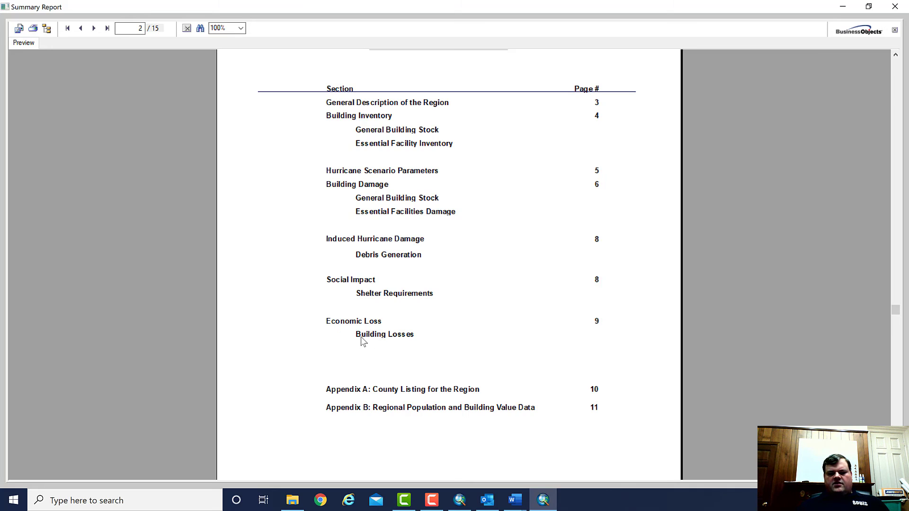
scroll(44, 109, "up", 3)
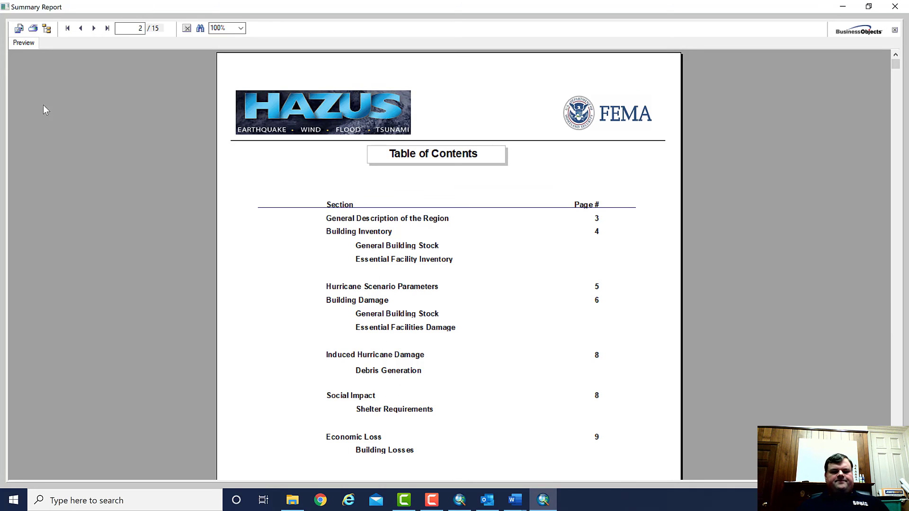
Review the report's Building Inventory page and advance past the Hurricane Scenario page to the Building Damage section on page 6.
left_click(94, 28)
left_click(95, 29)
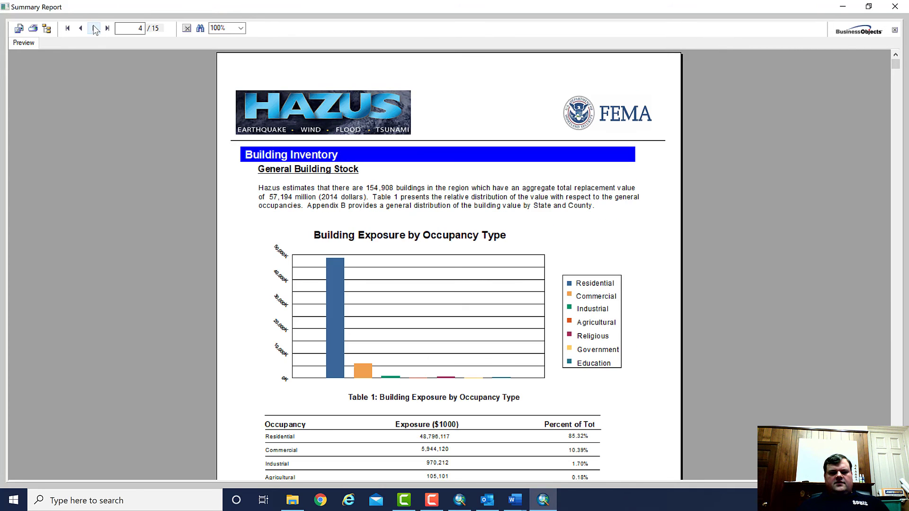
scroll(174, 249, "down", 5)
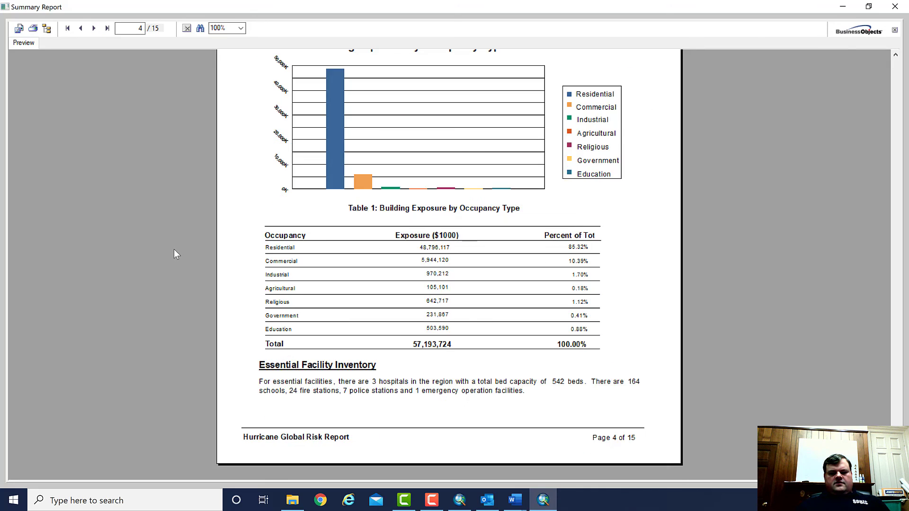
scroll(174, 249, "up", 5)
left_click(93, 28)
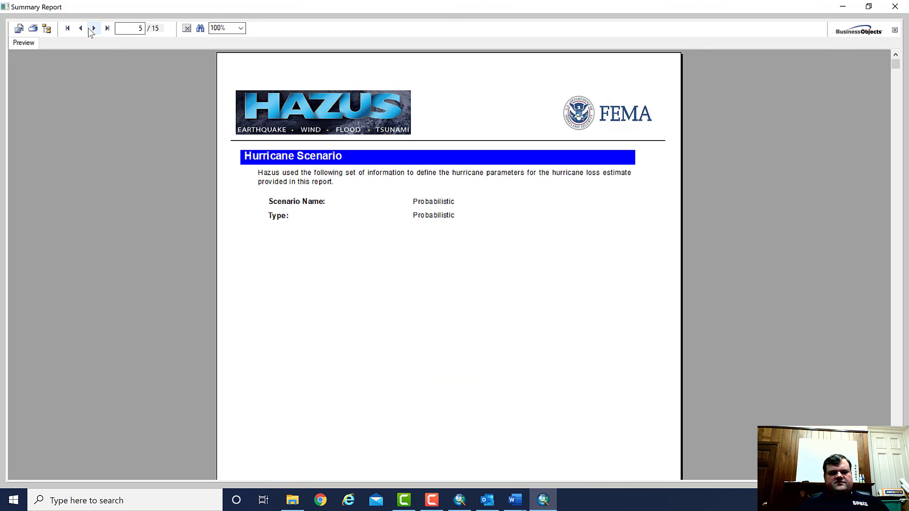
left_click(93, 28)
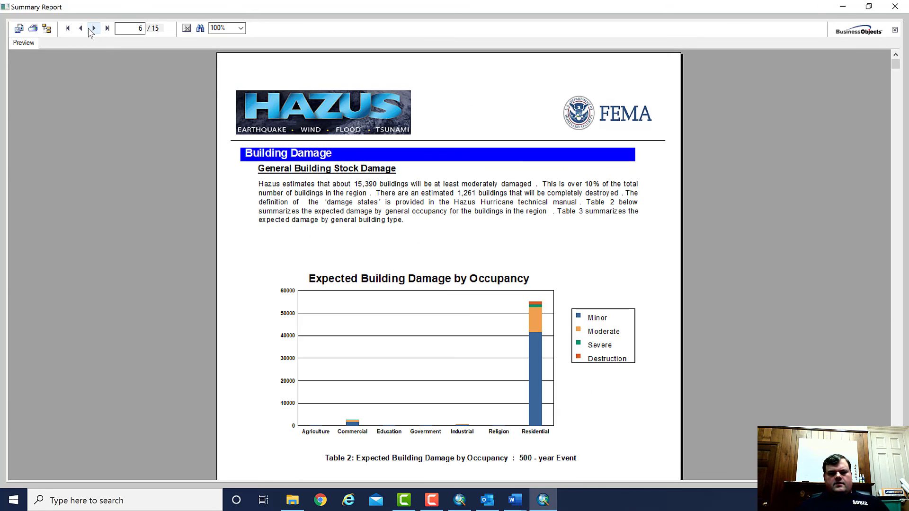